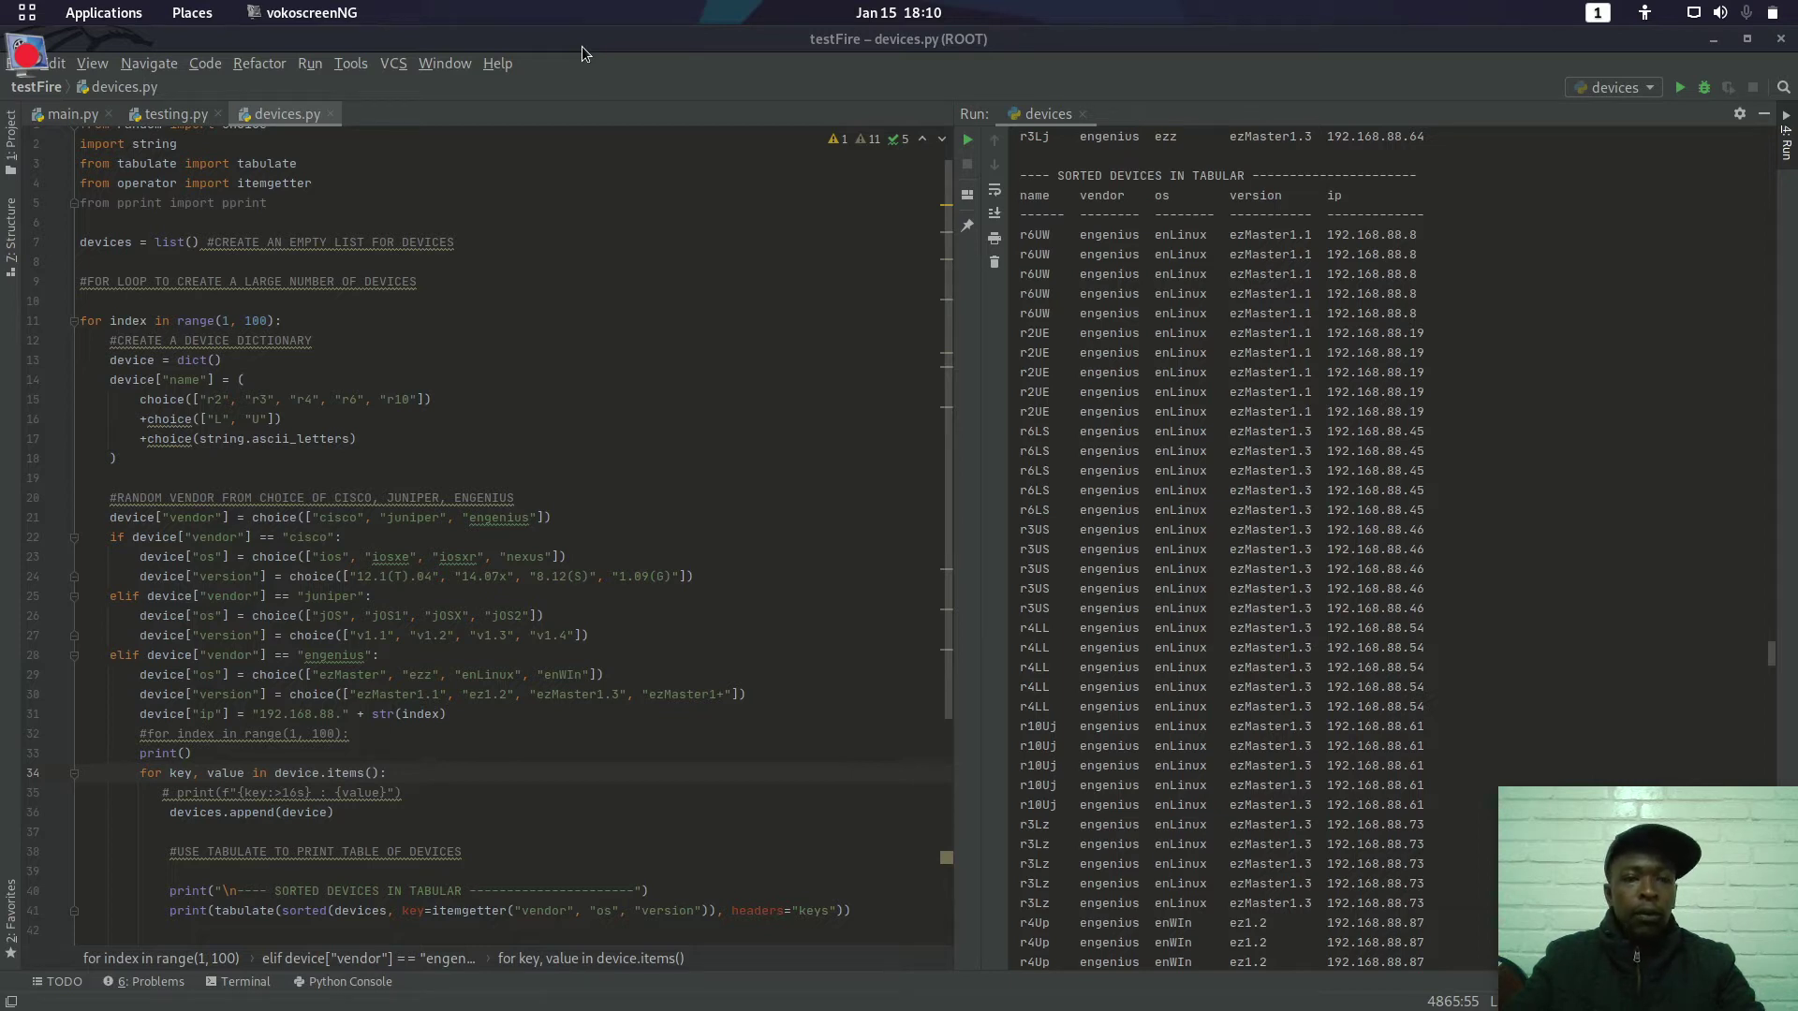
Minimize the code editor and terminal windows, and copy the site address sr.org.ls from Firefox
{"action": "left_click", "coordinate": [1715, 39]}
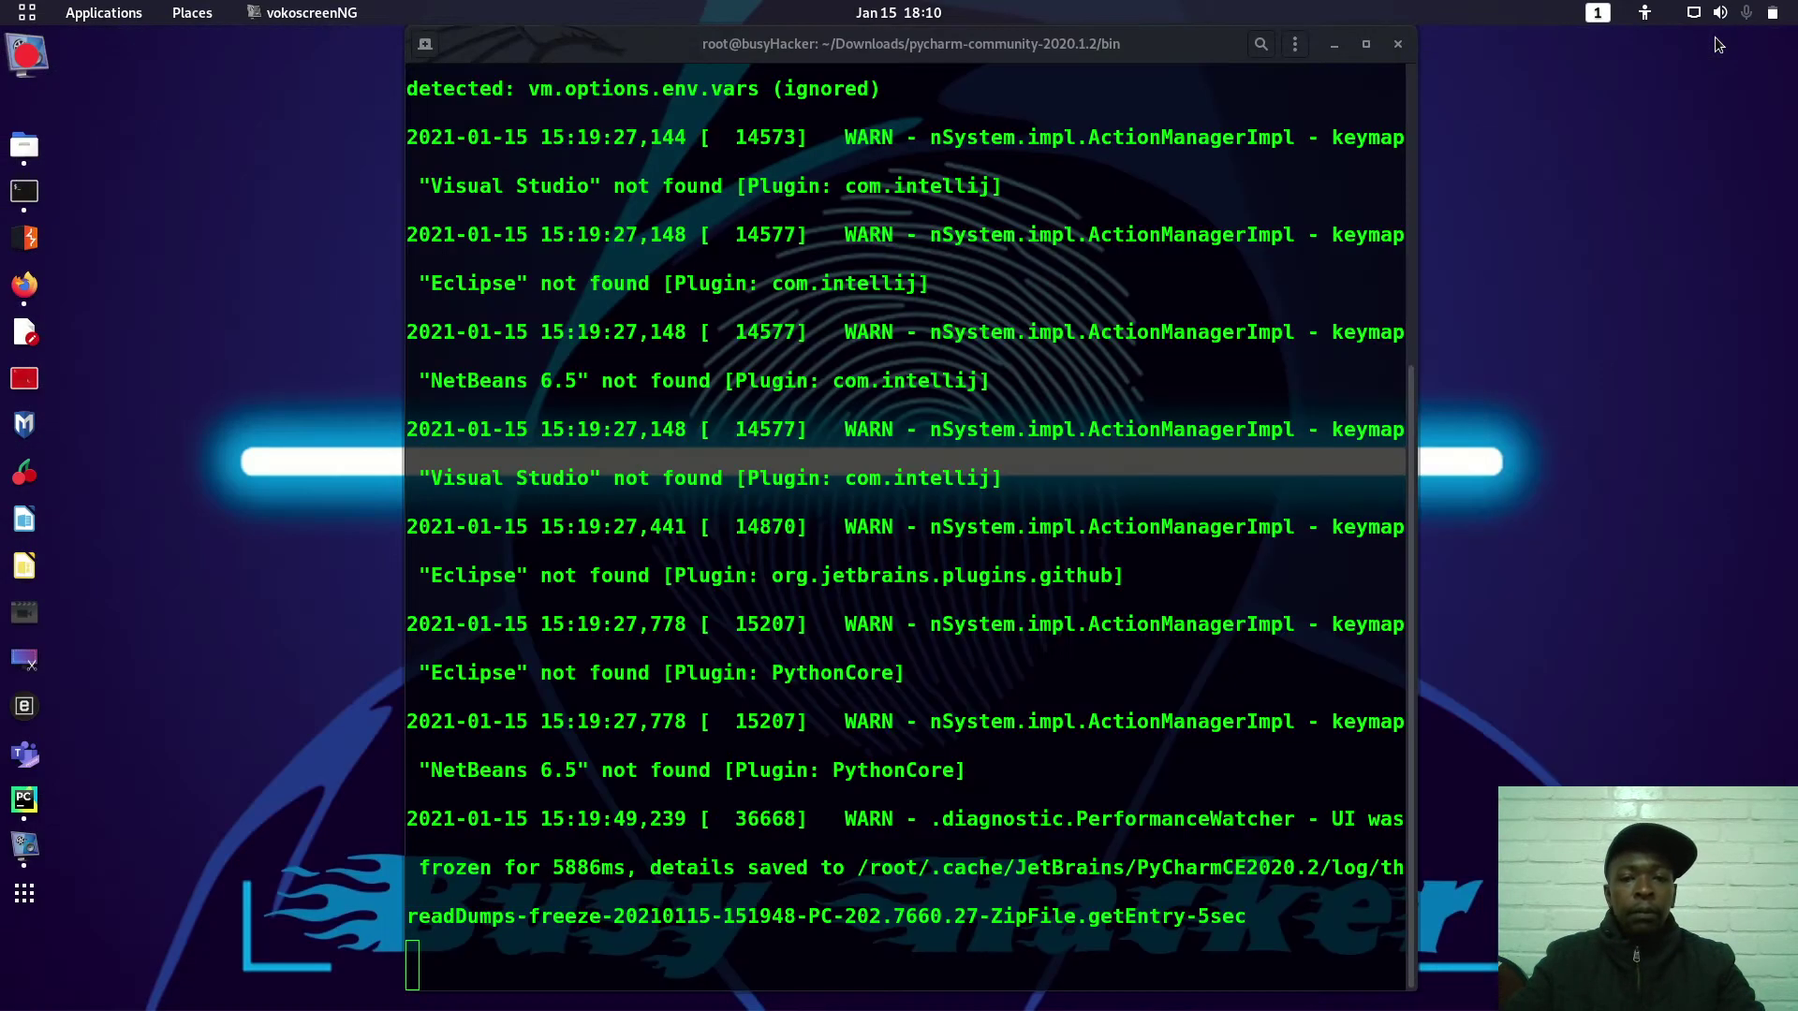
{"action": "left_click", "coordinate": [1337, 45]}
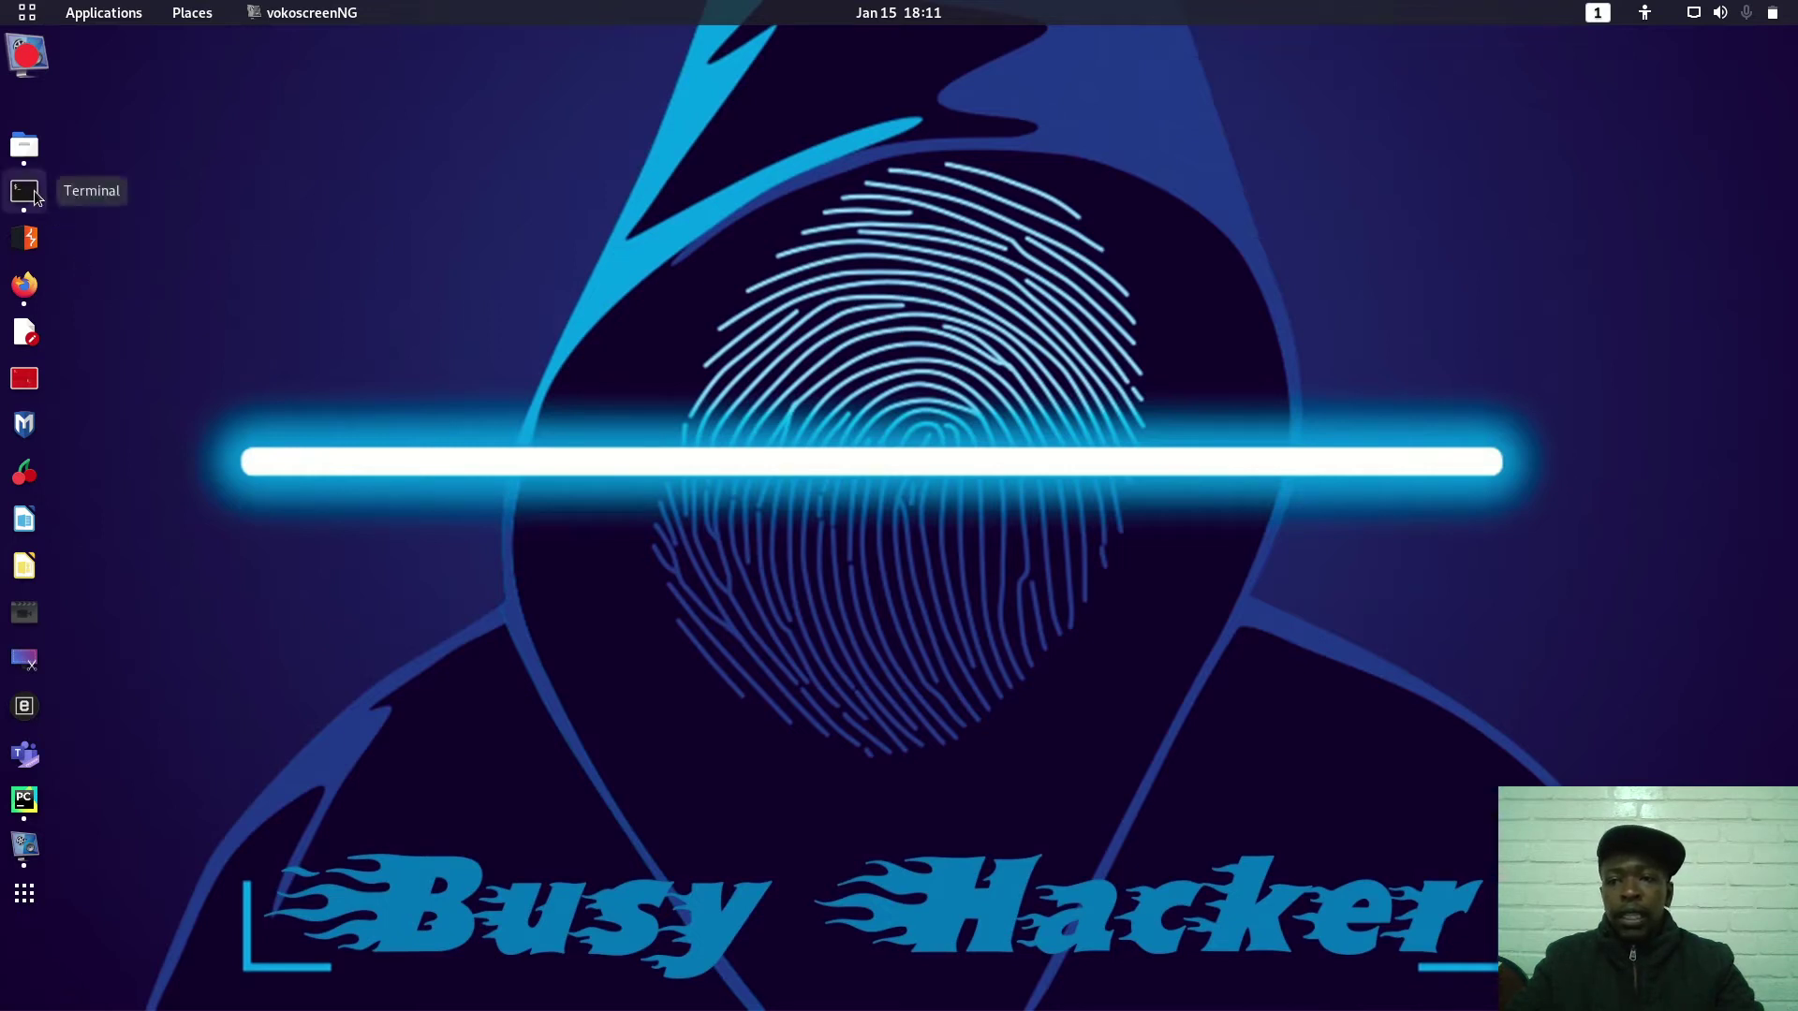
{"action": "left_click", "coordinate": [24, 285]}
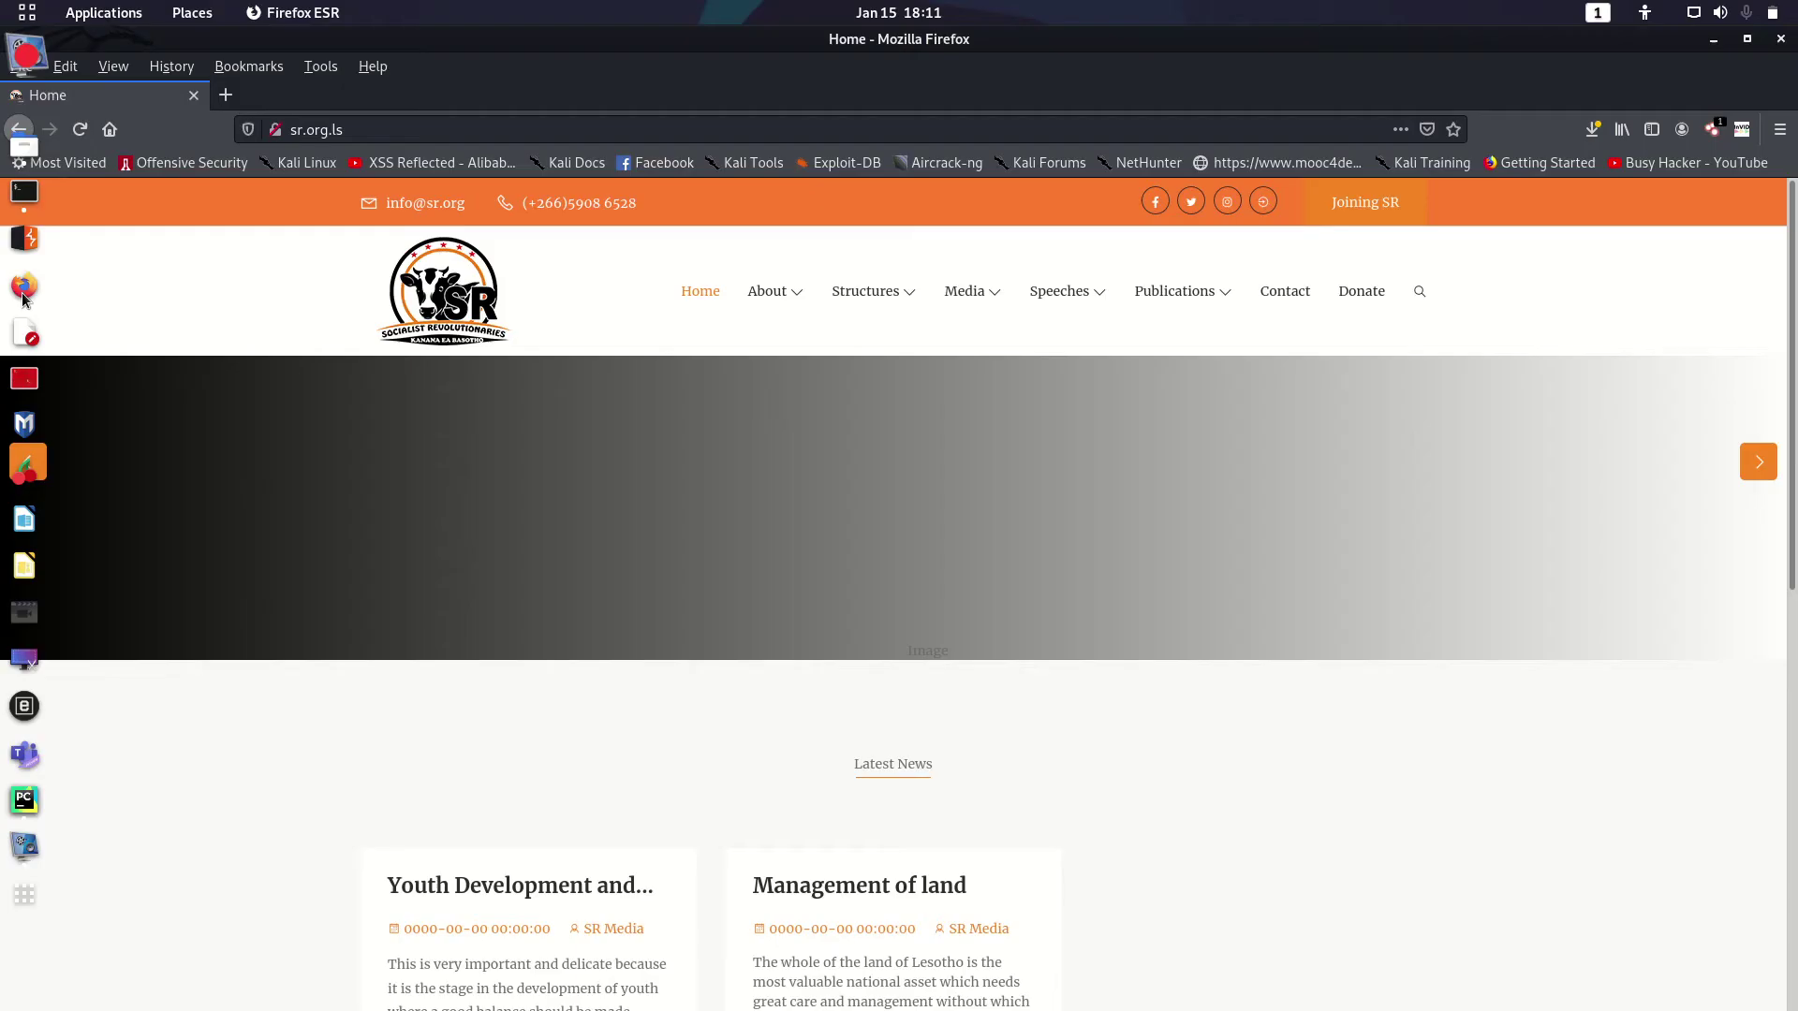
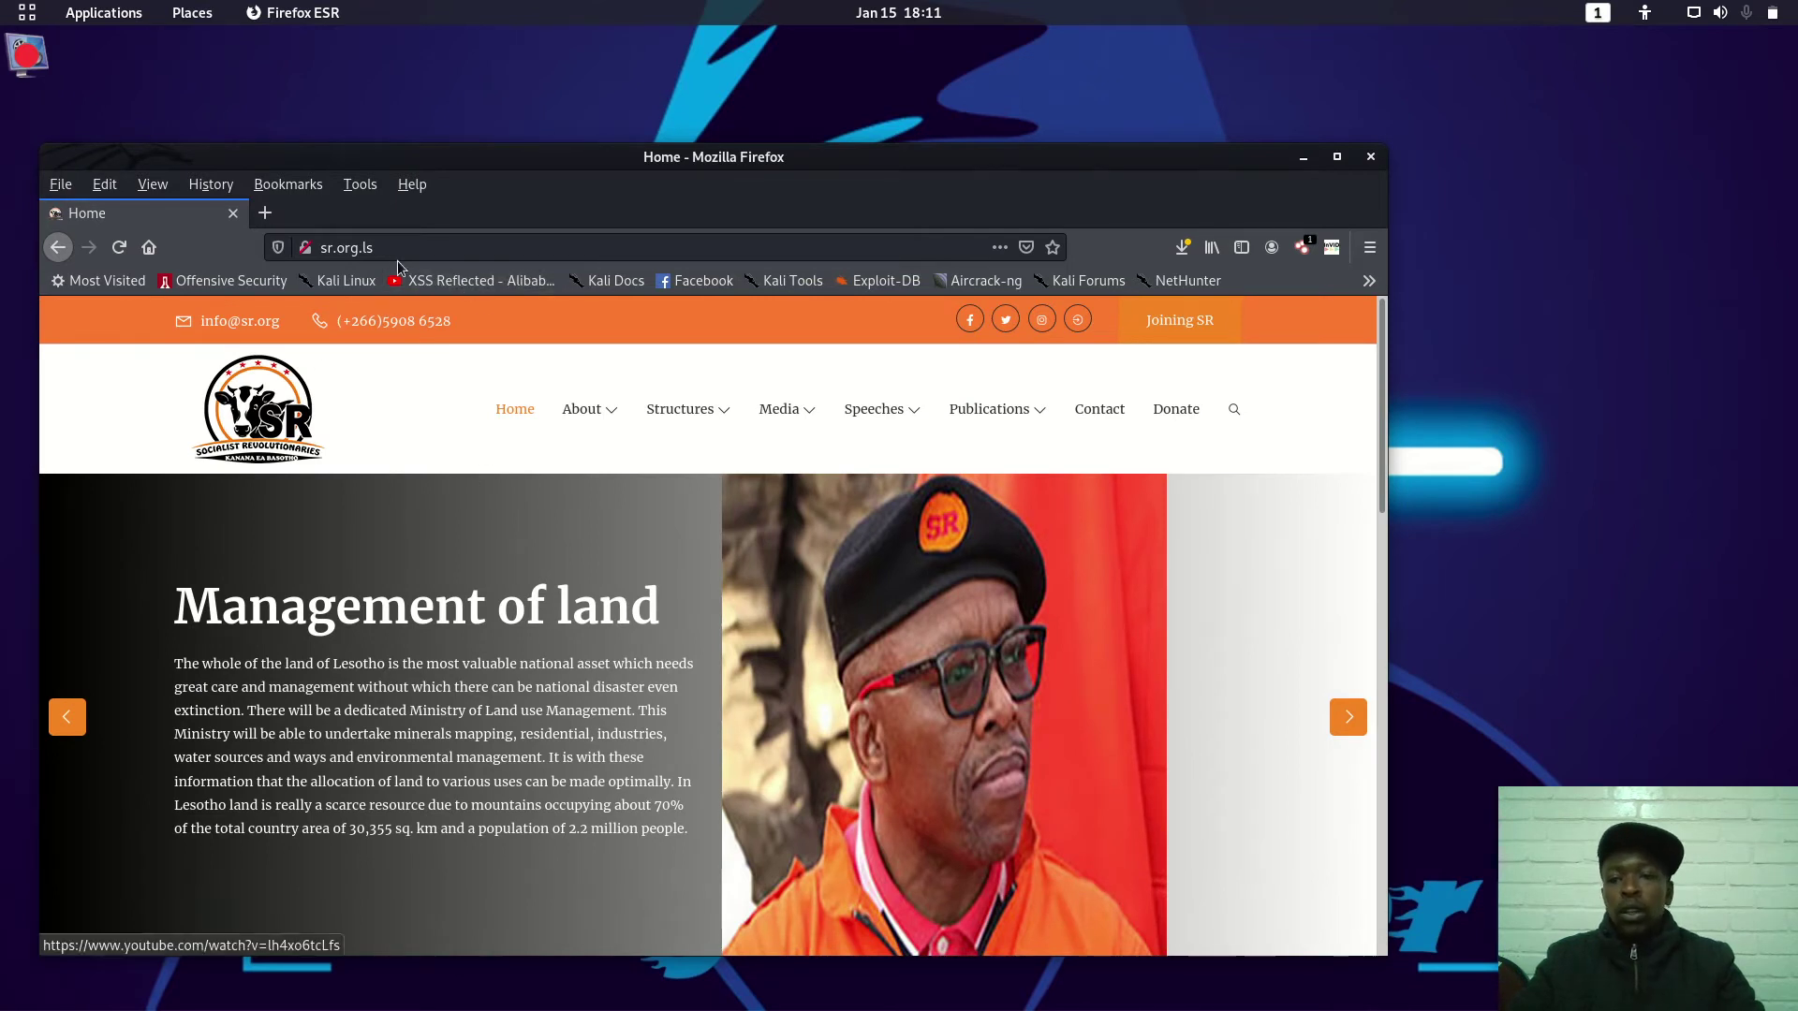
{"action": "left_click", "coordinate": [366, 249]}
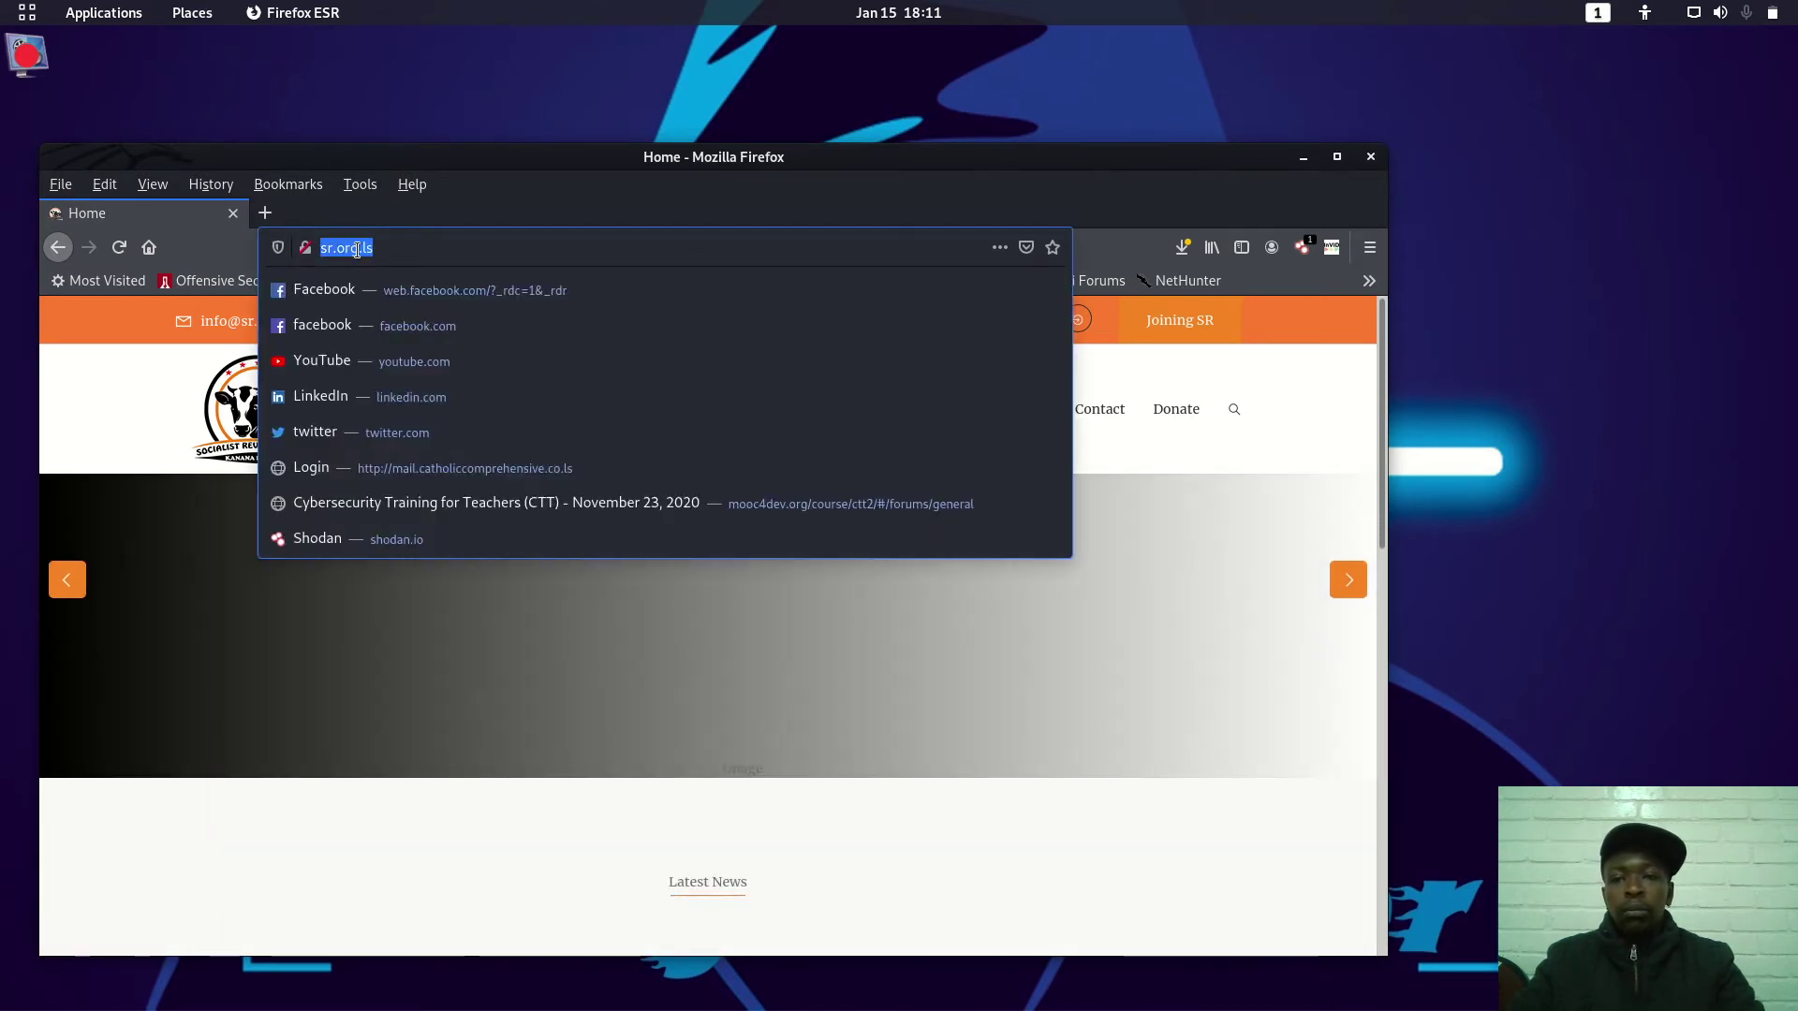
{"action": "right_click", "coordinate": [359, 254]}
{"action": "left_click", "coordinate": [409, 320]}
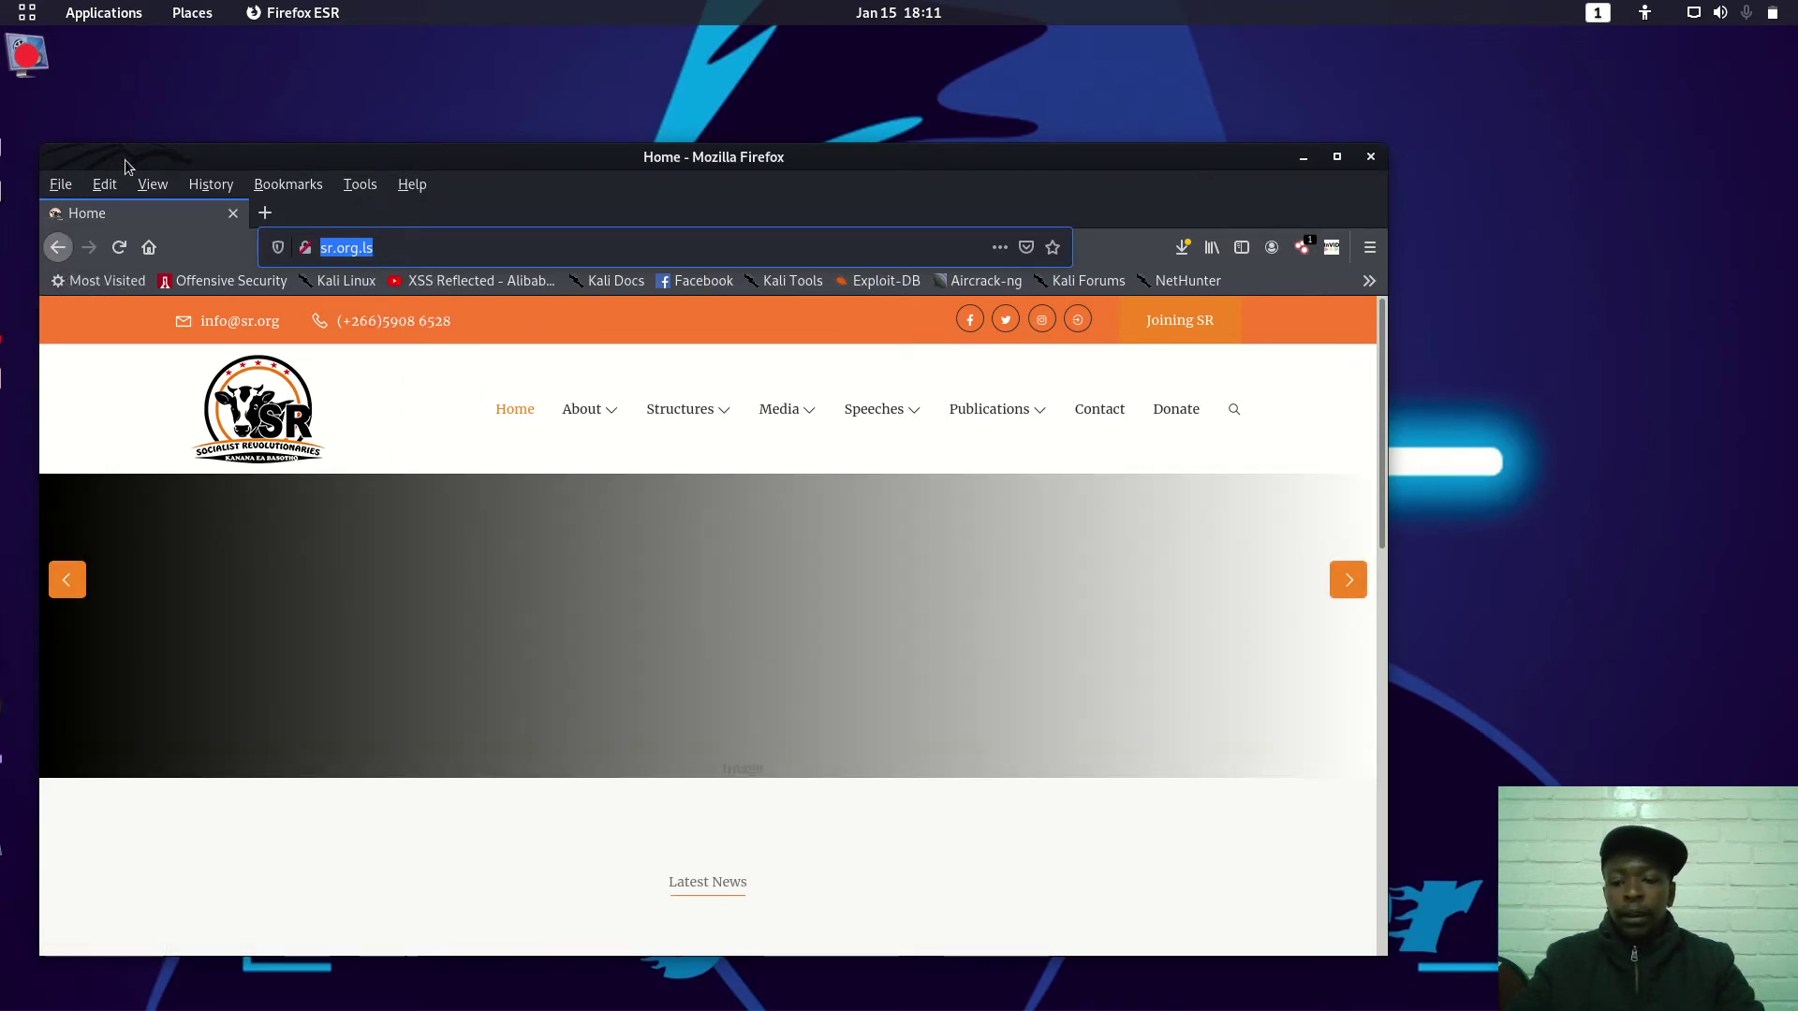
{"action": "key", "text": "super"}
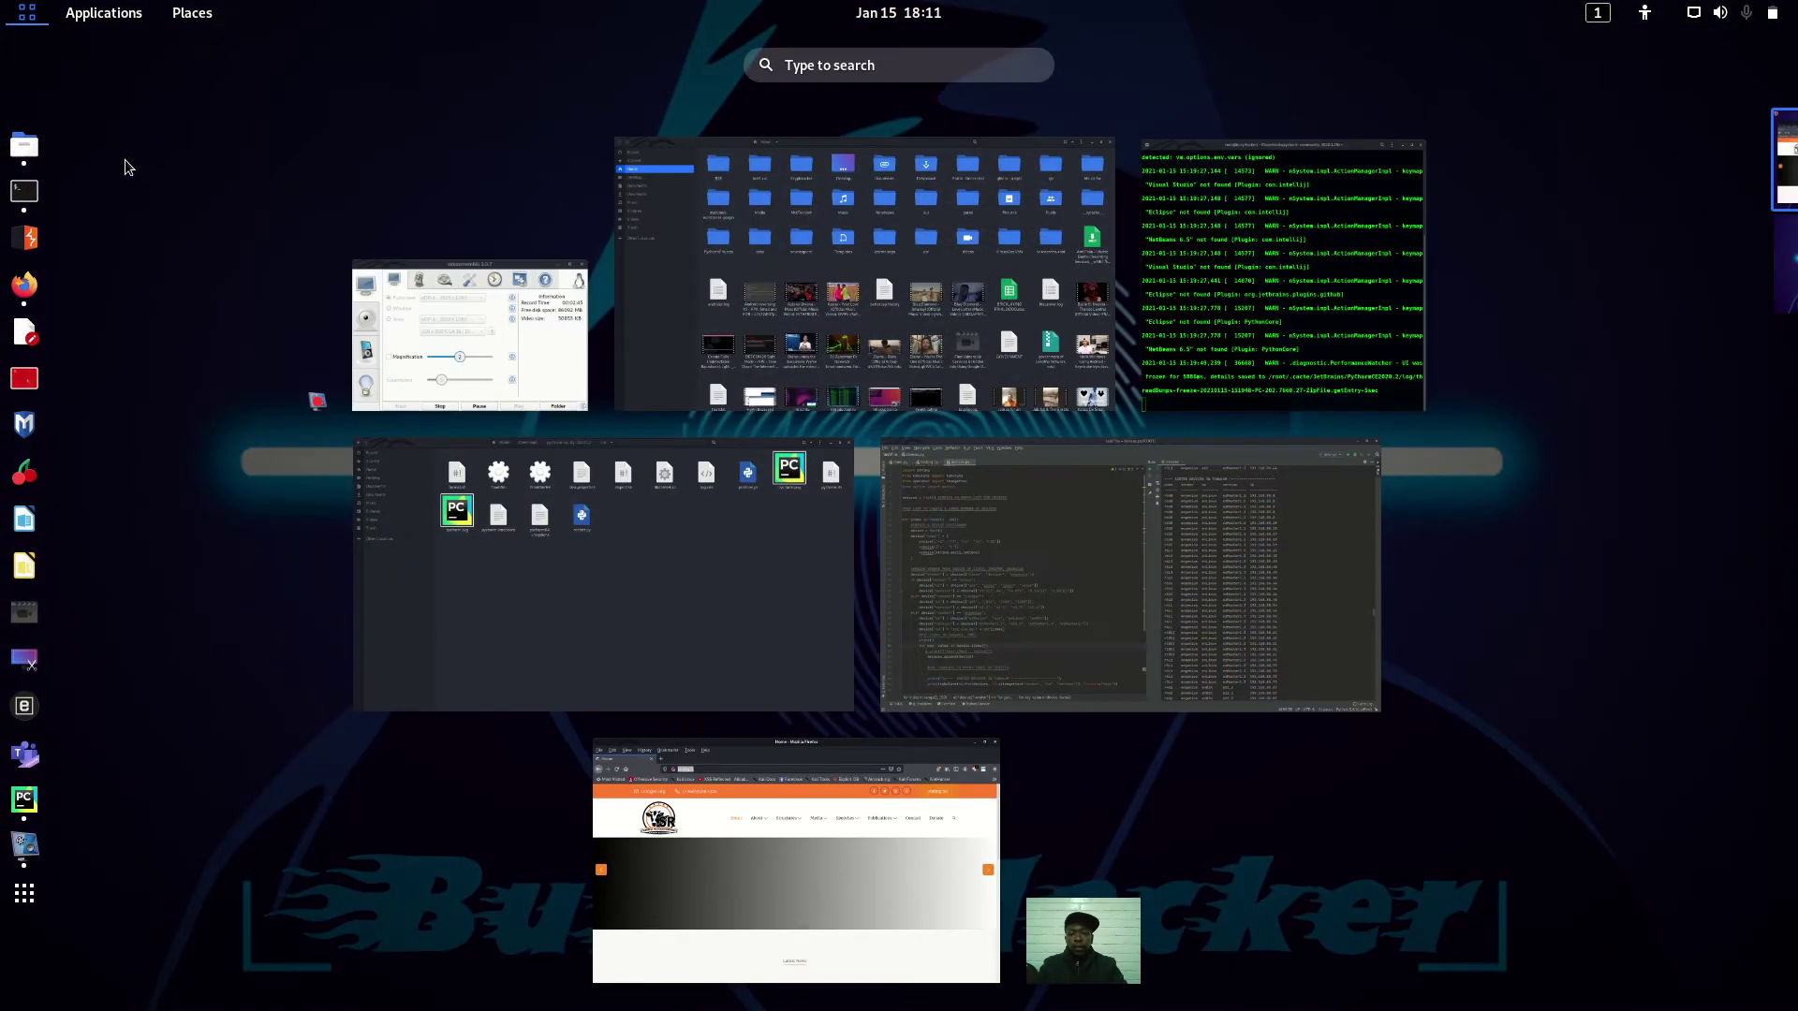
{"action": "type", "text": "ter"}
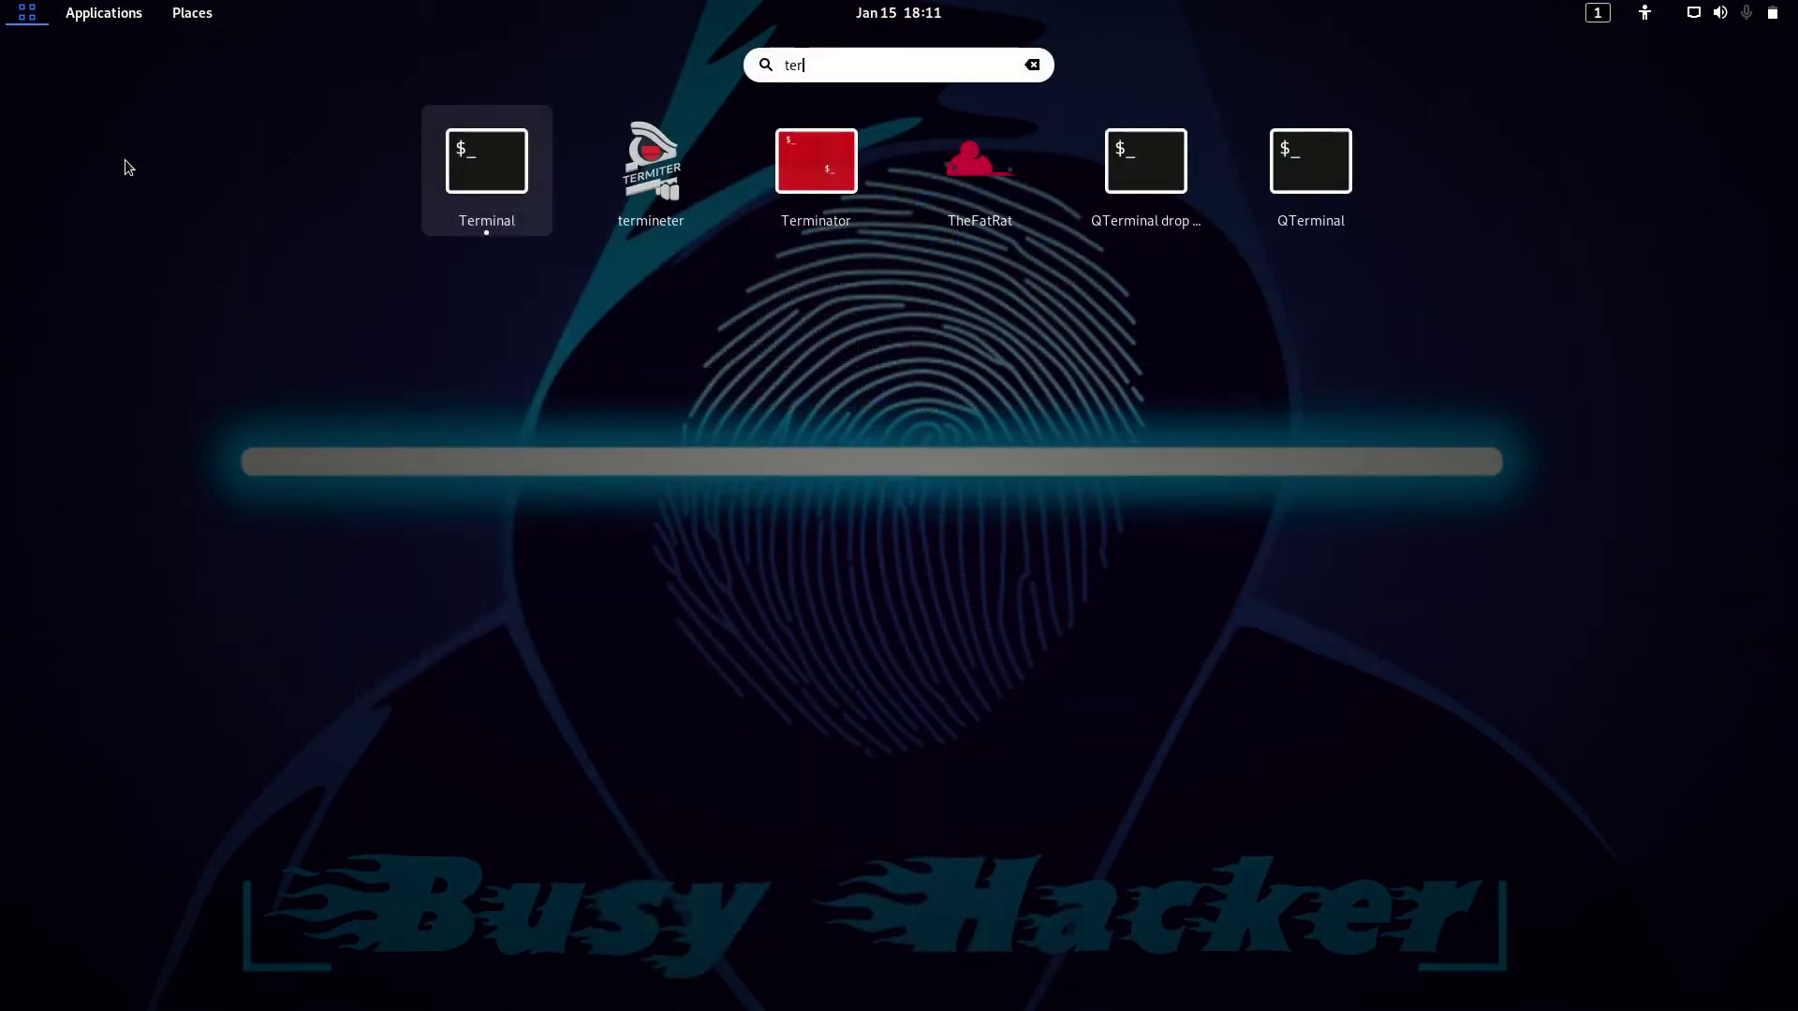
{"action": "left_click", "coordinate": [832, 178]}
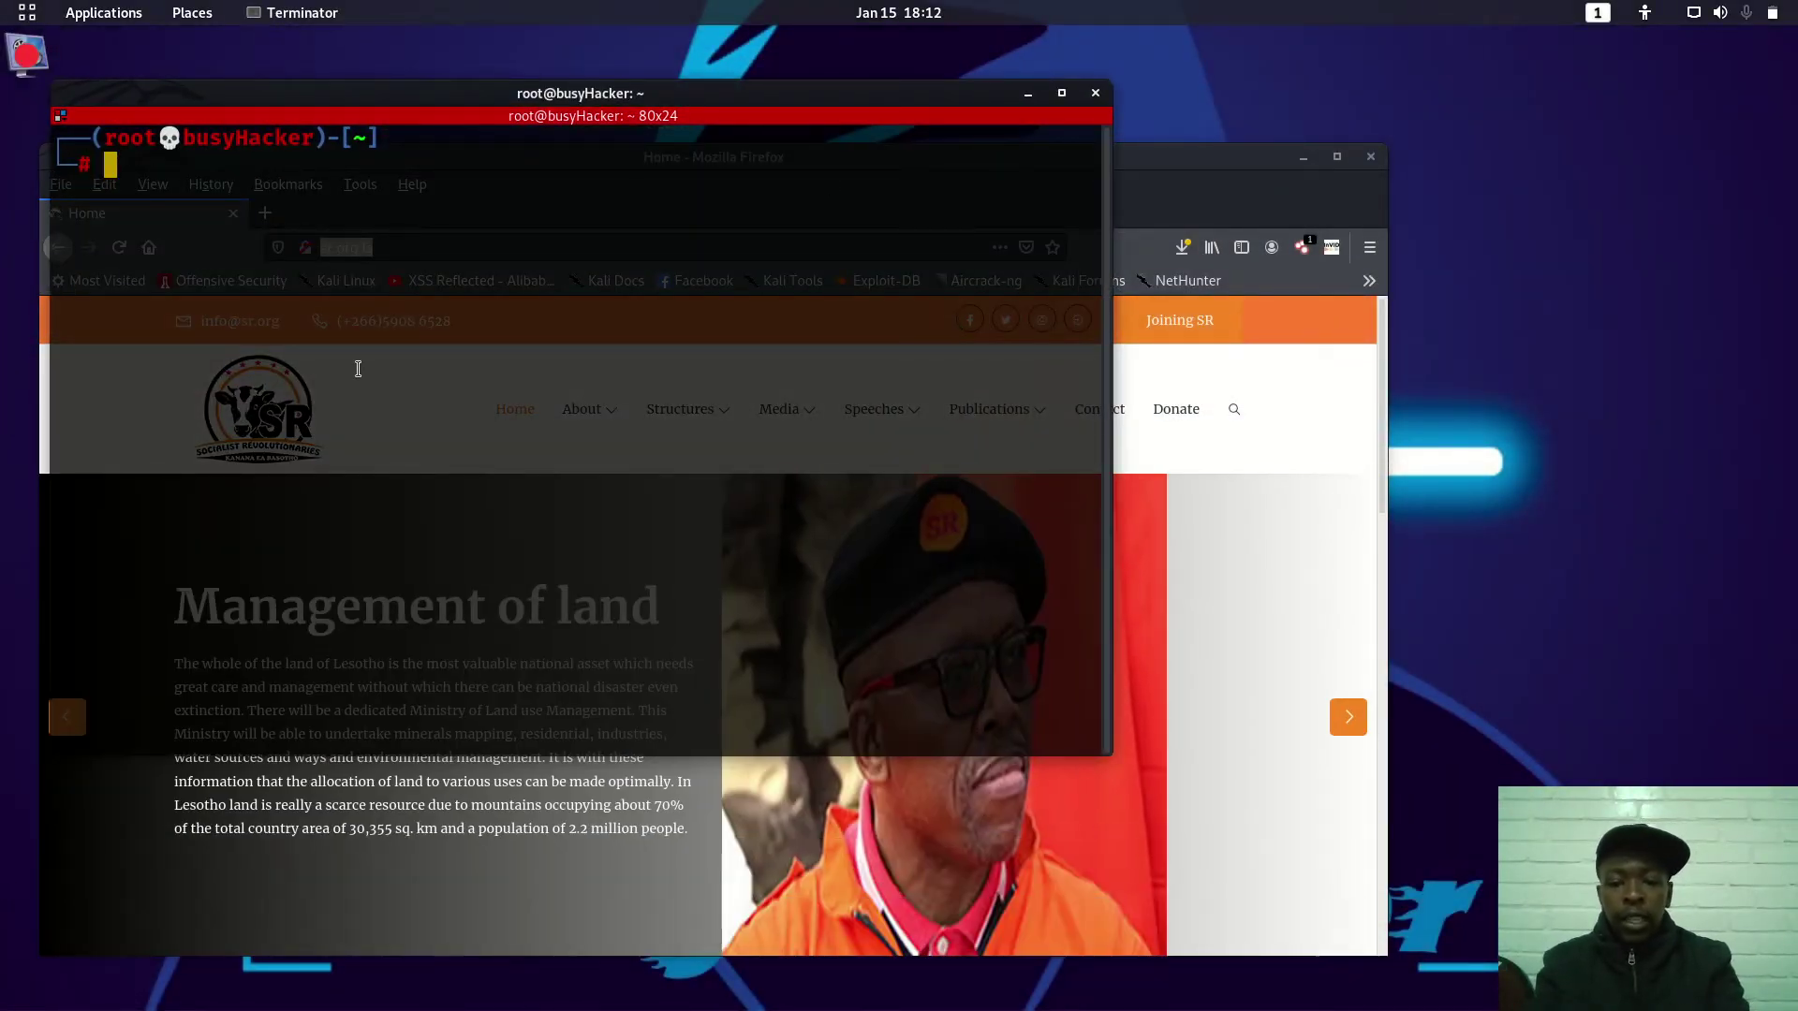
{"action": "type", "text": "dirb"}
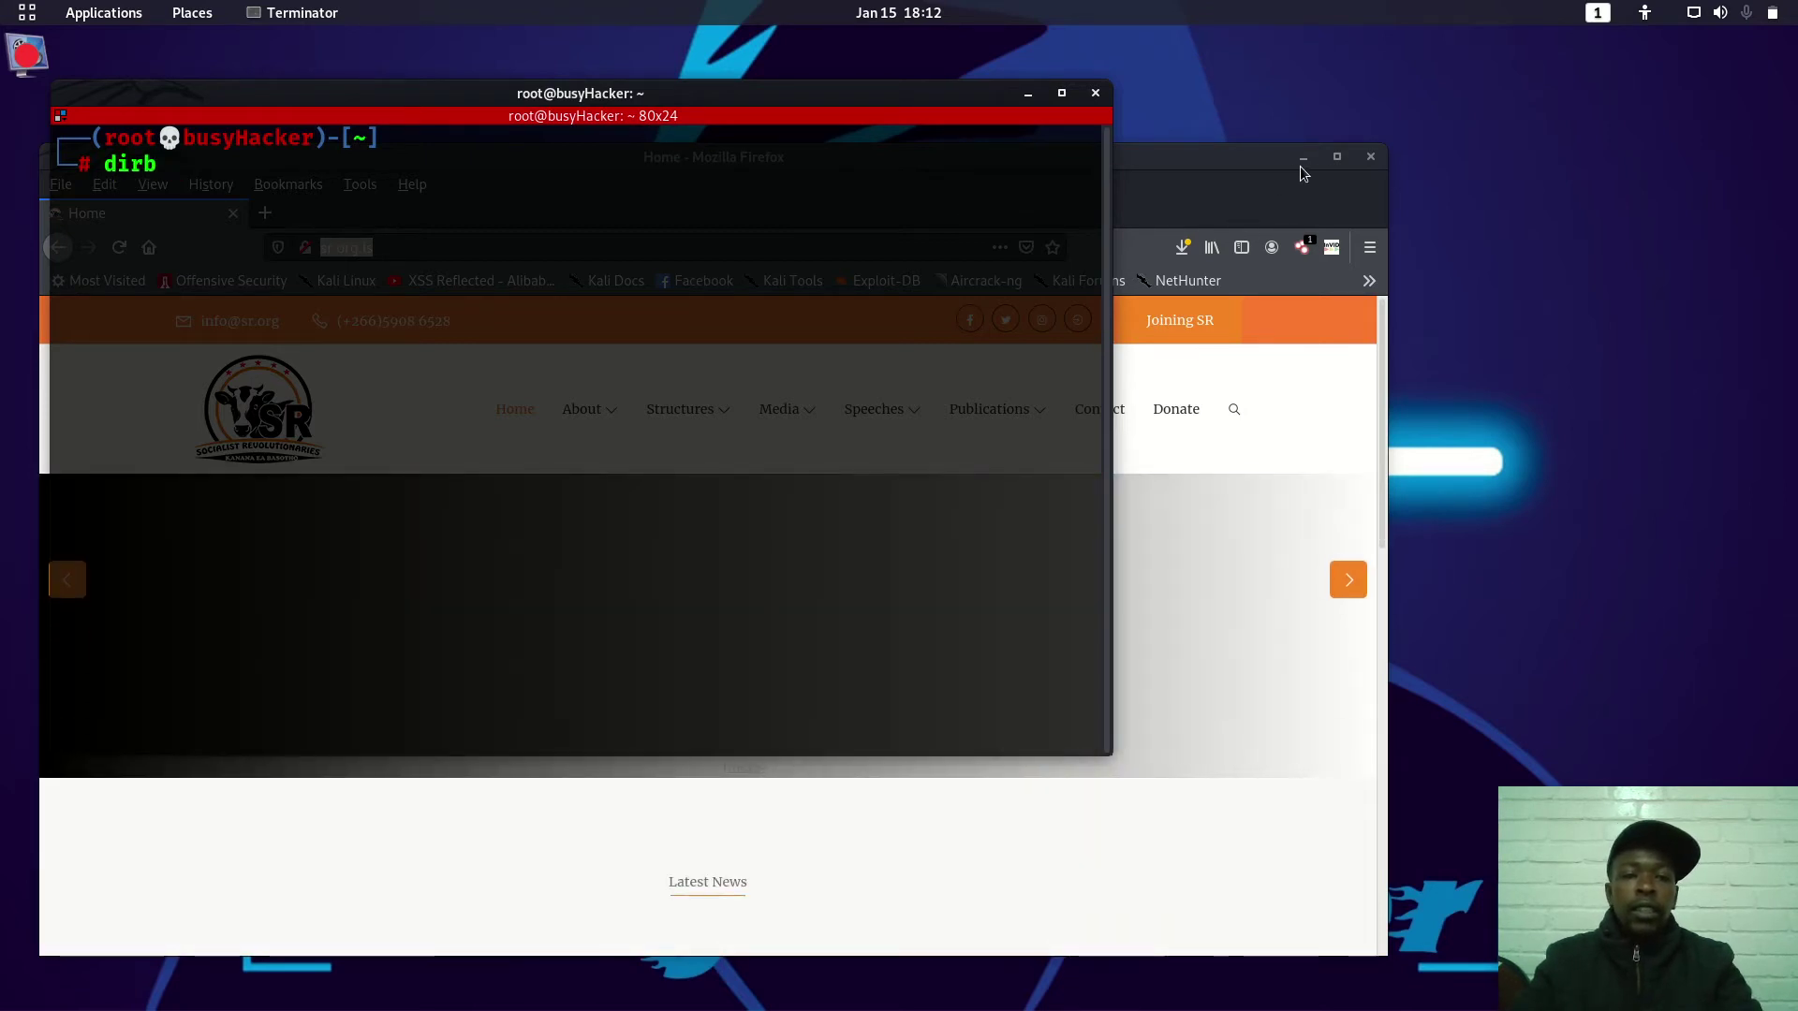
{"action": "left_click", "coordinate": [1301, 158]}
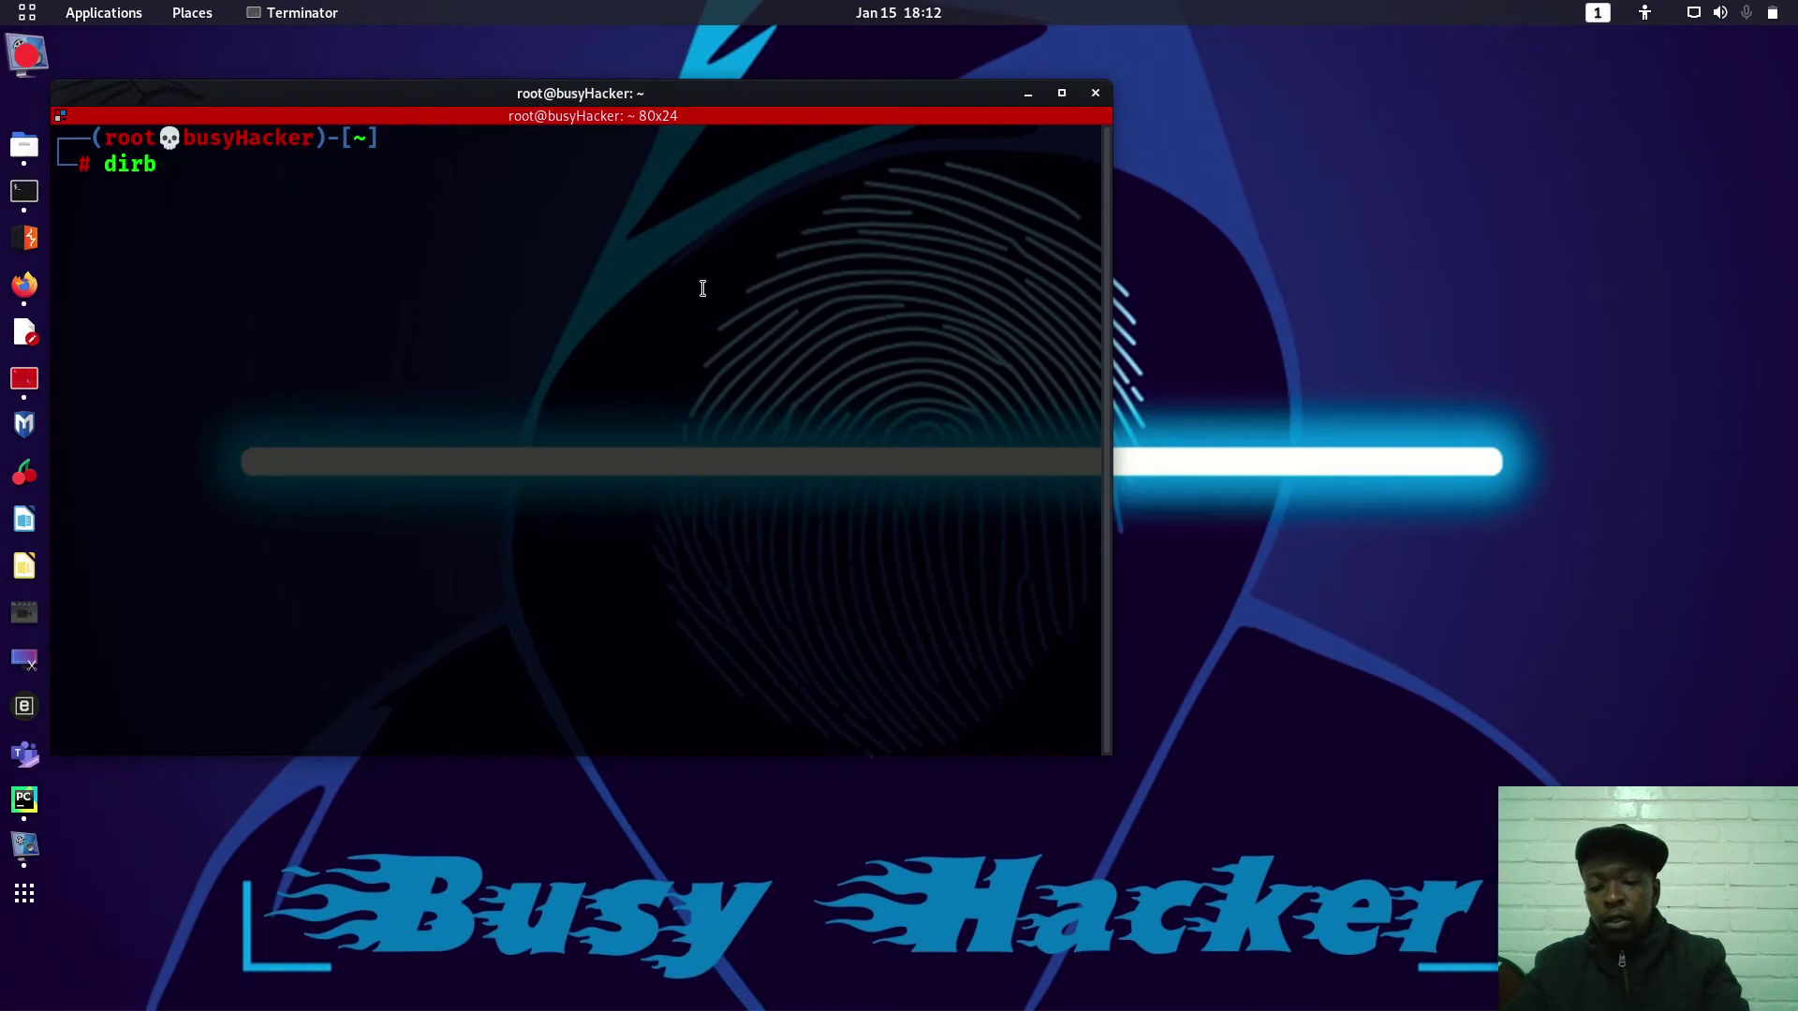
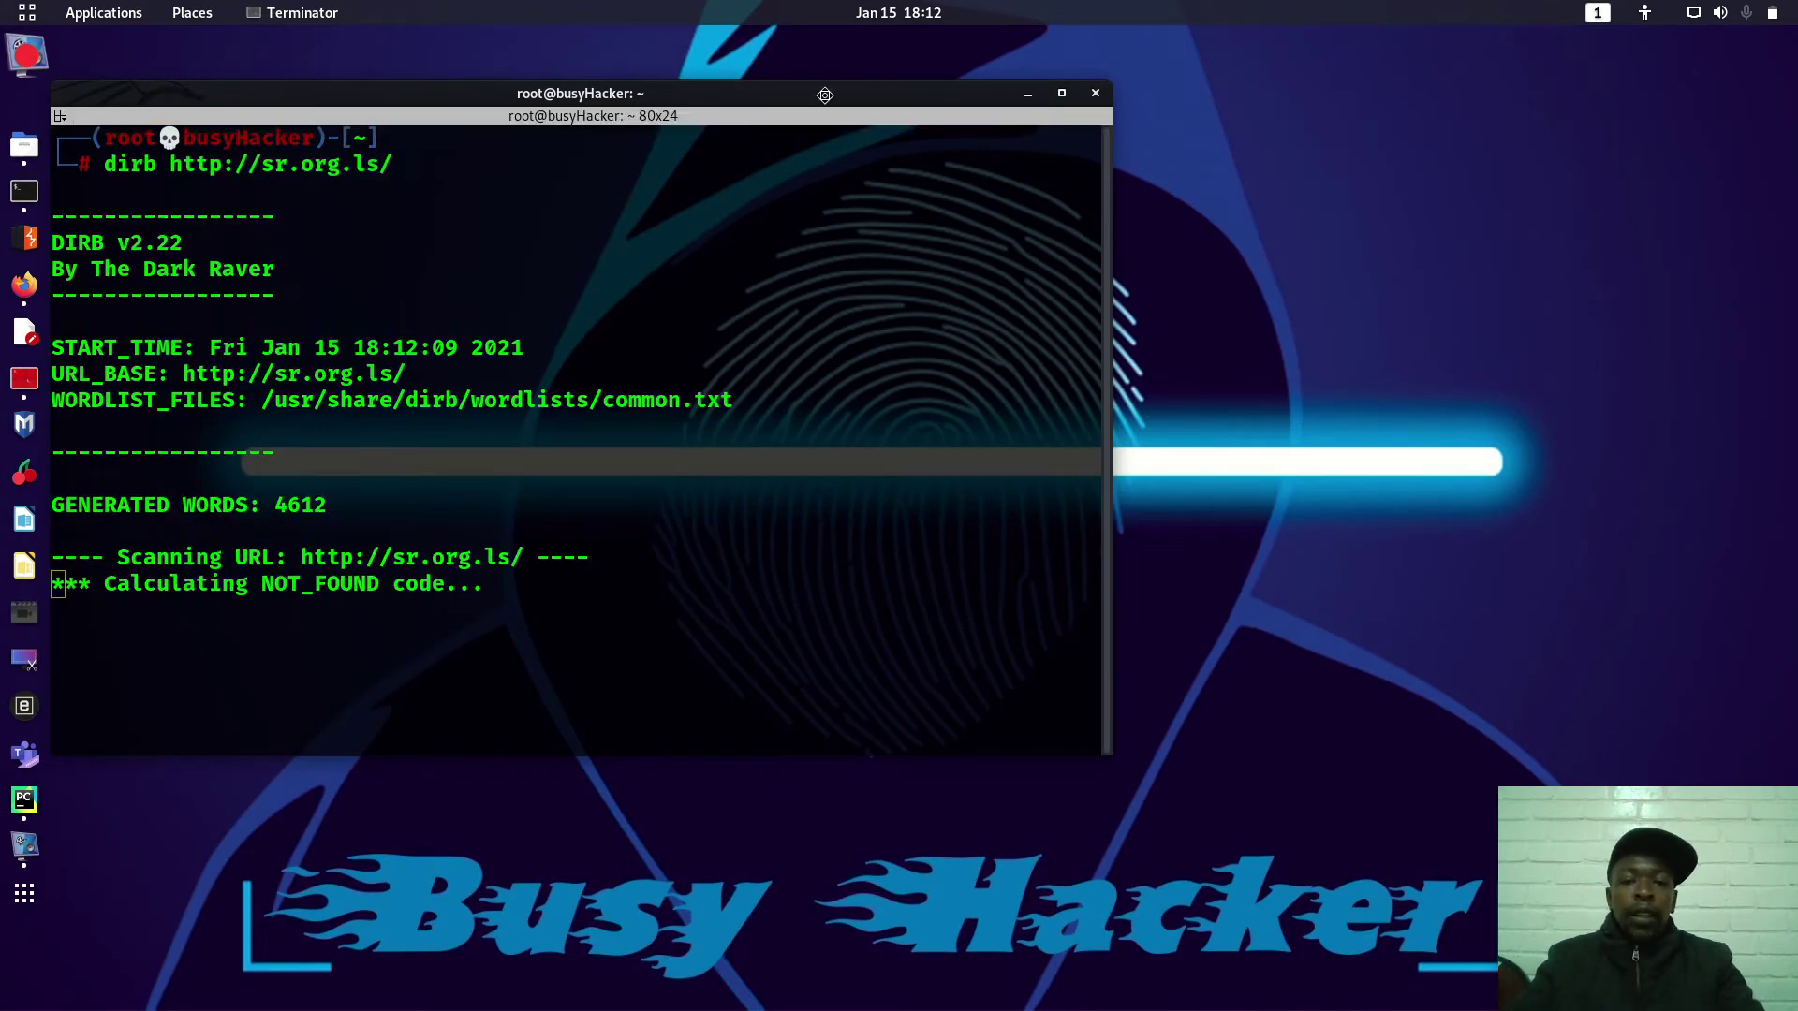
{"action": "left_click_drag", "start_coordinate": [824, 95], "coordinate": [998, 84]}
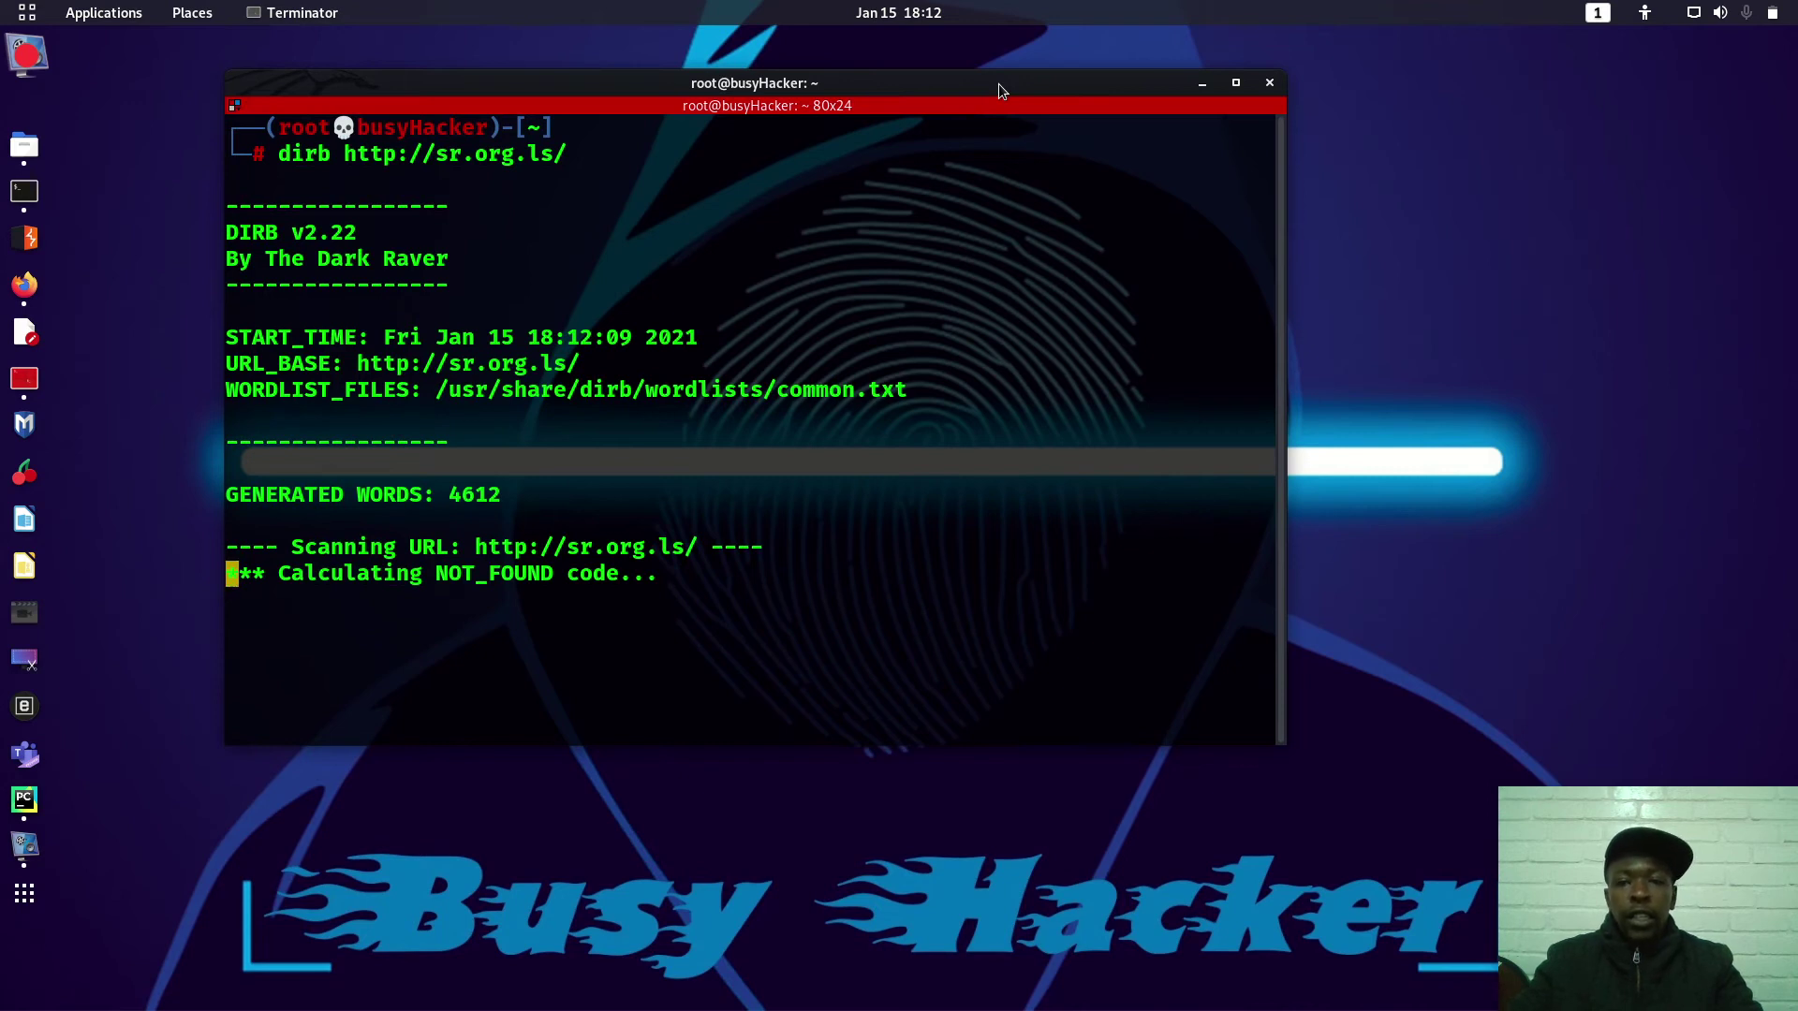
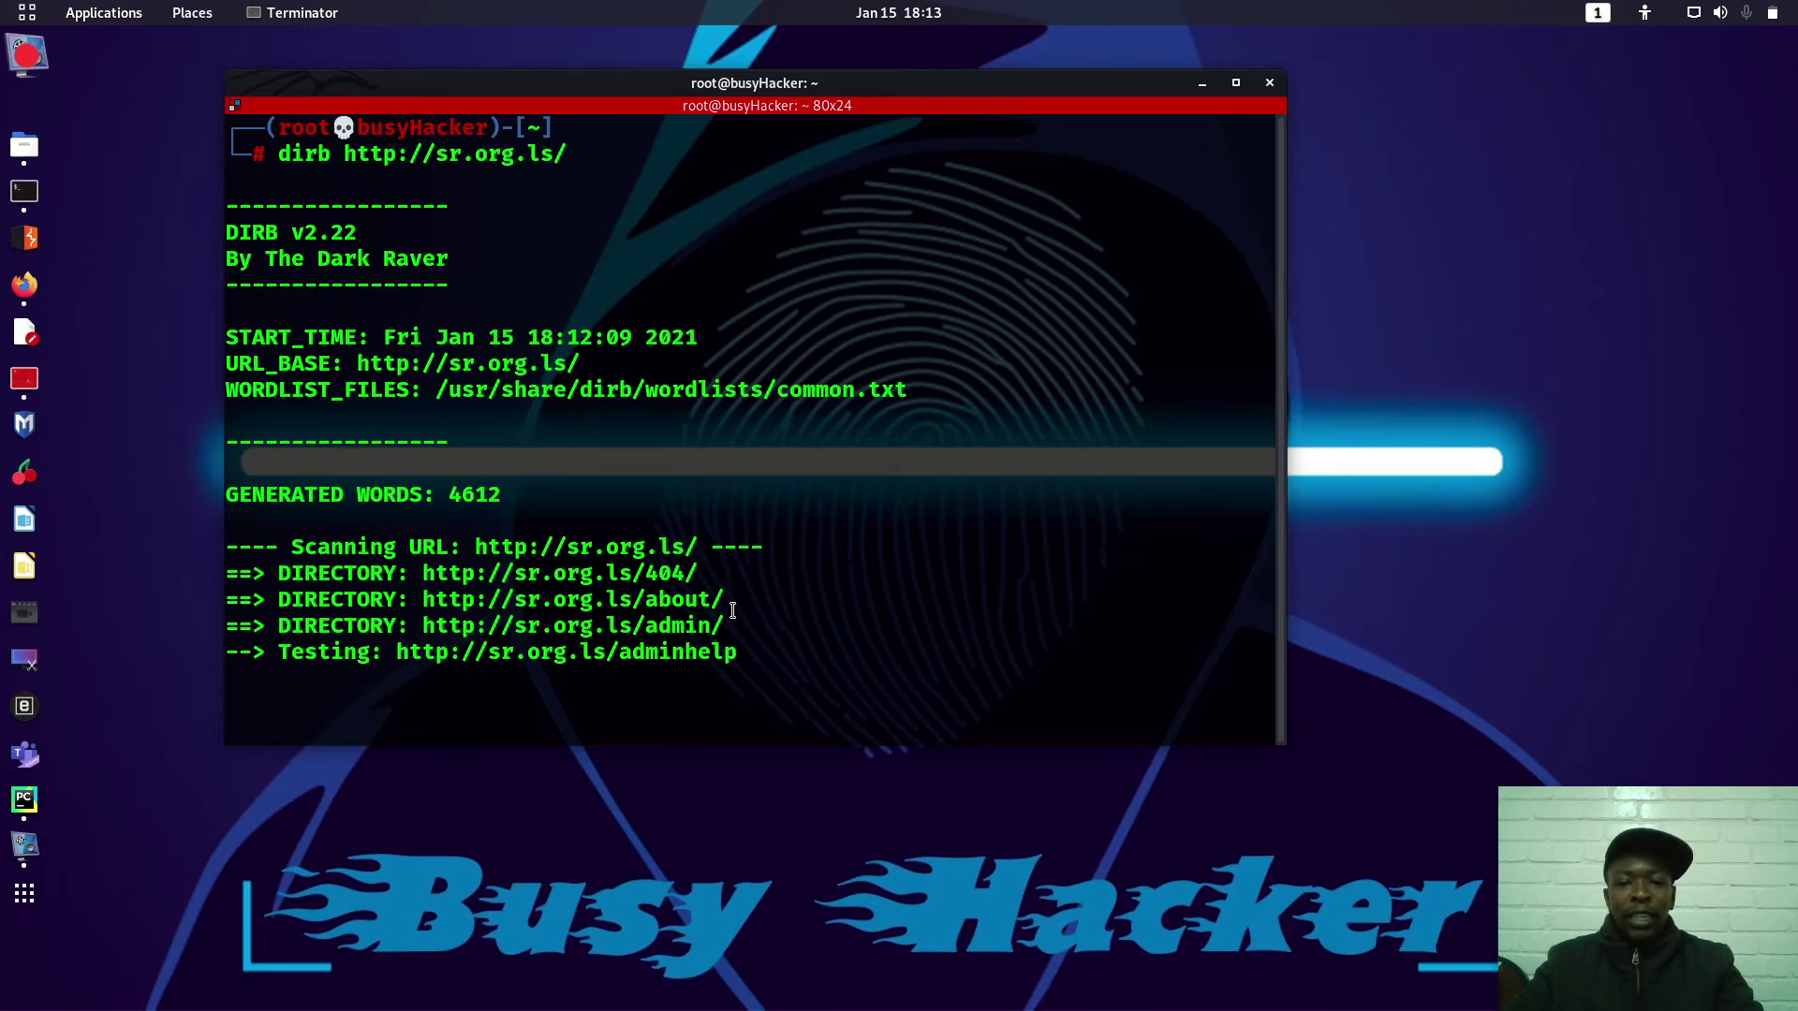
{"action": "left_click_drag", "start_coordinate": [729, 622], "coordinate": [423, 626]}
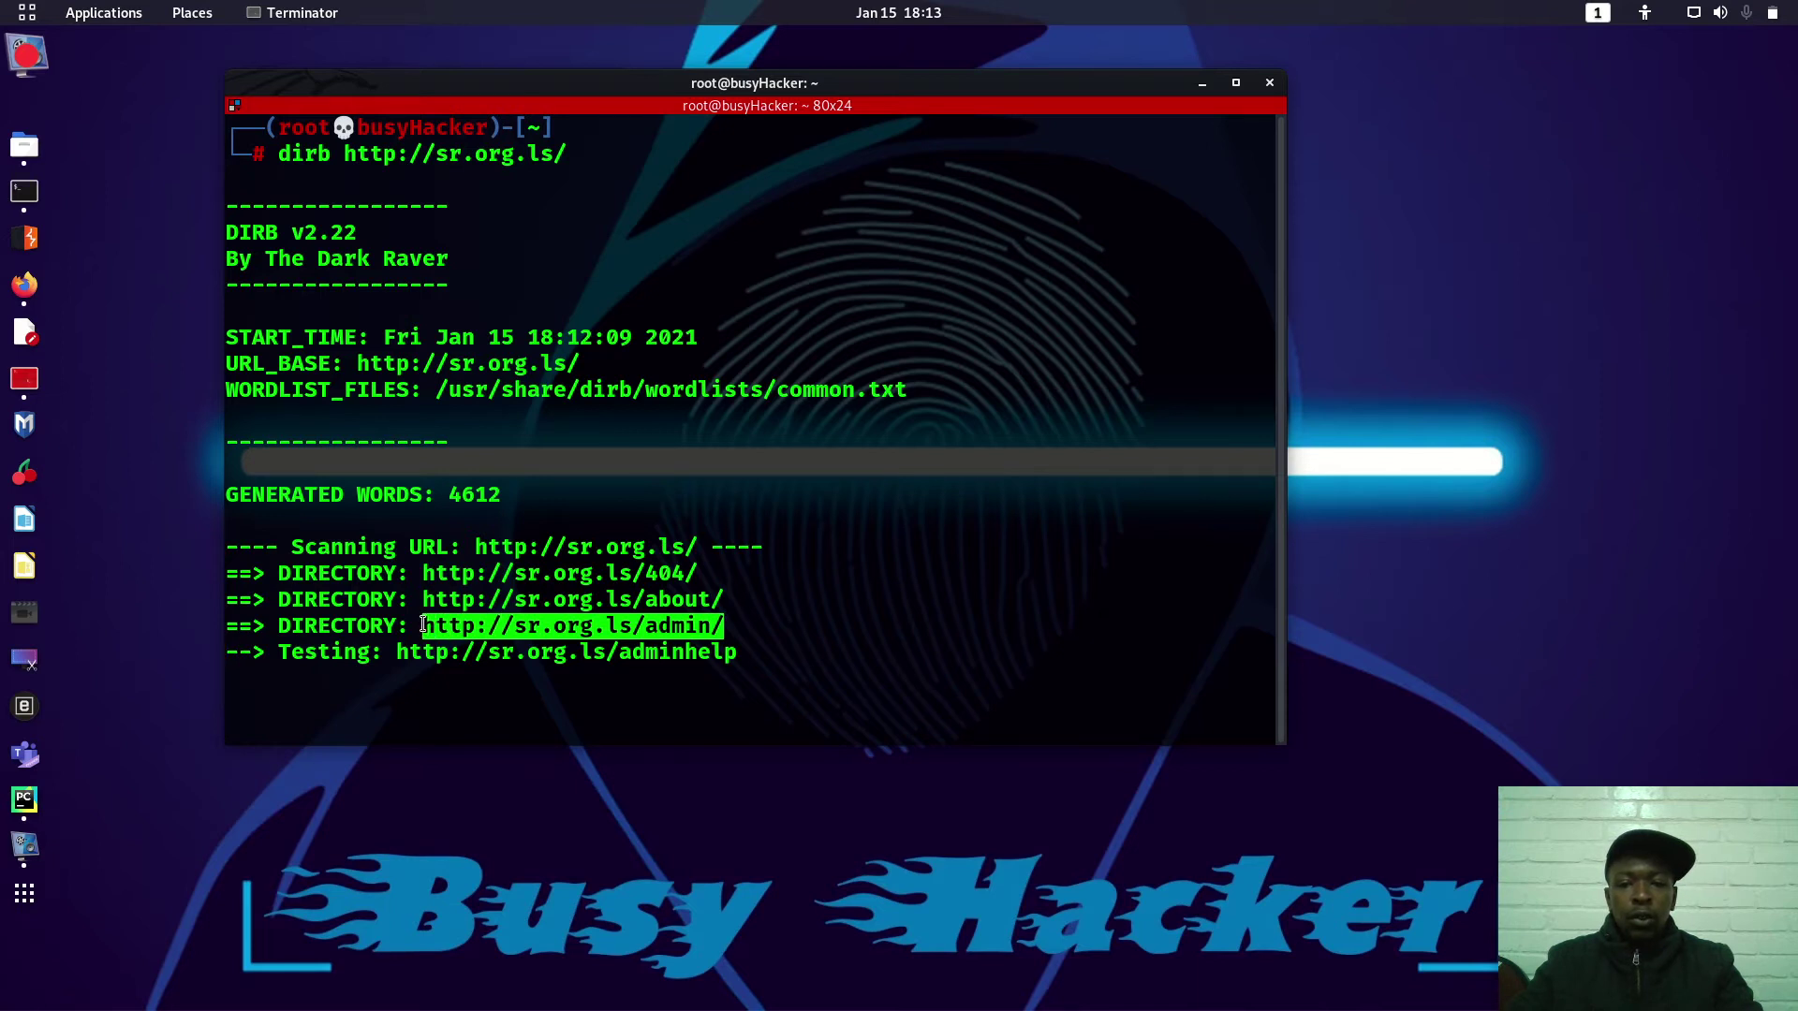
{"action": "right_click", "coordinate": [496, 631]}
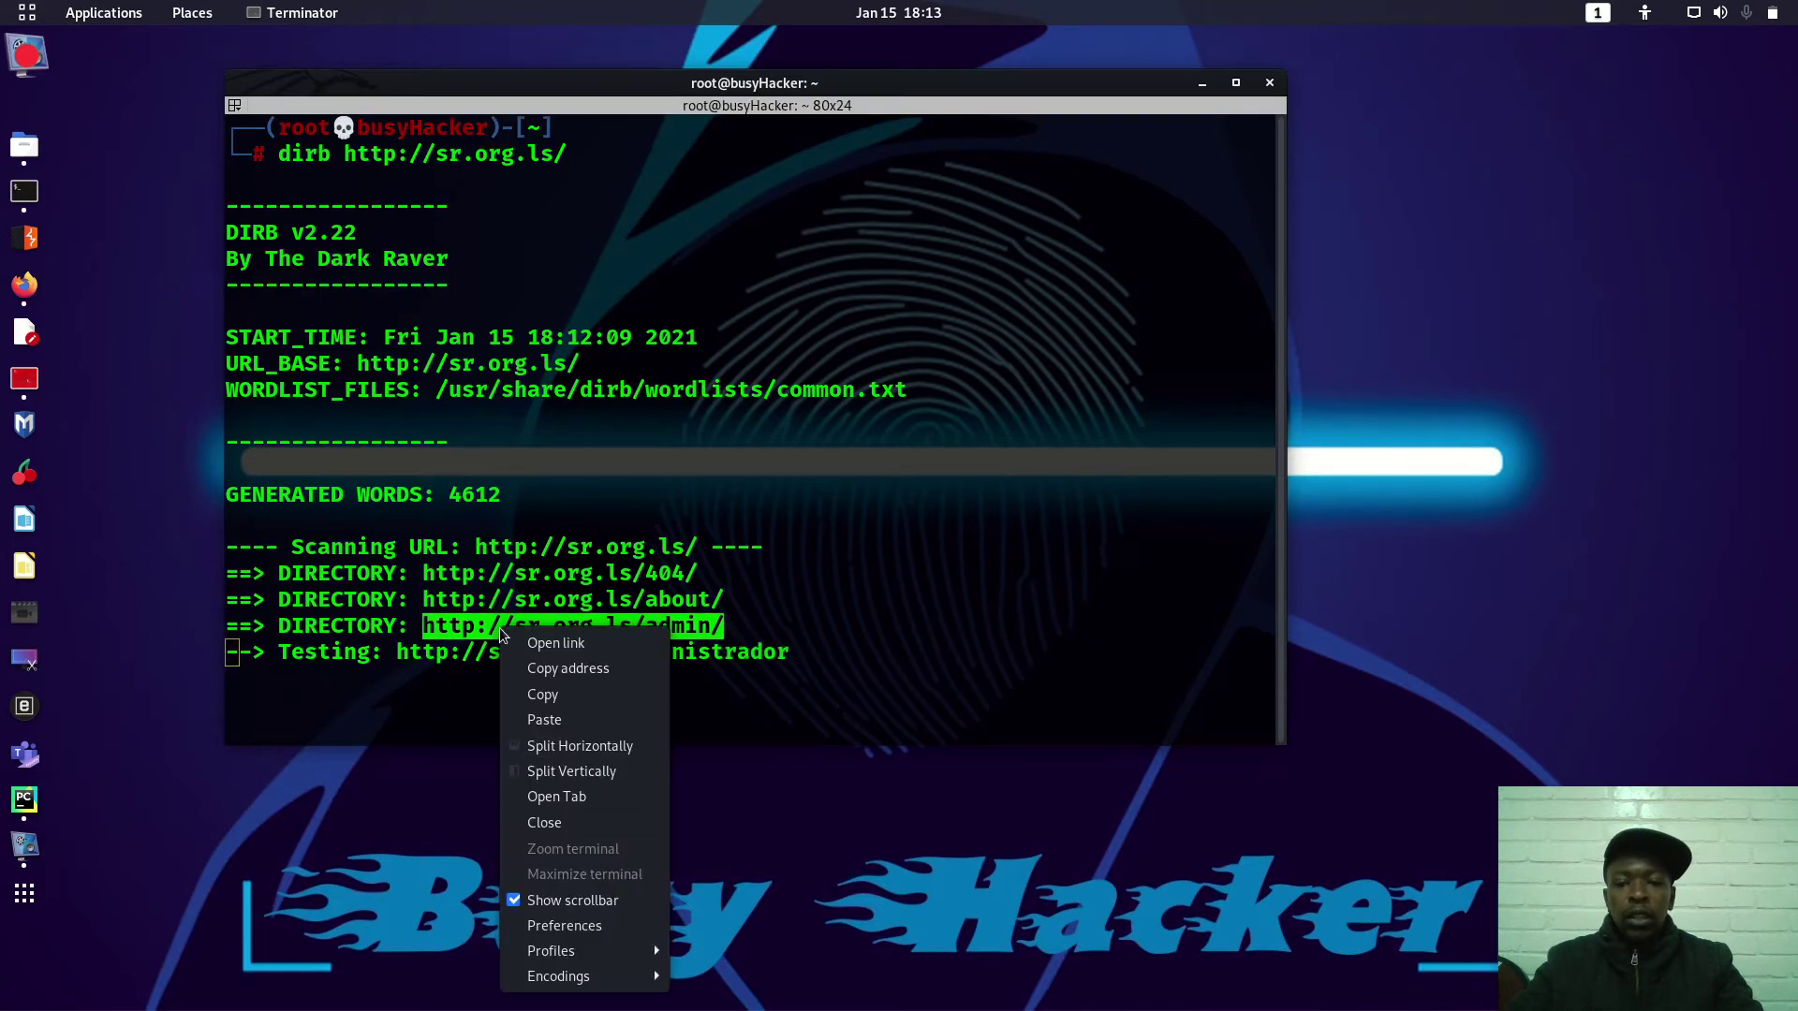
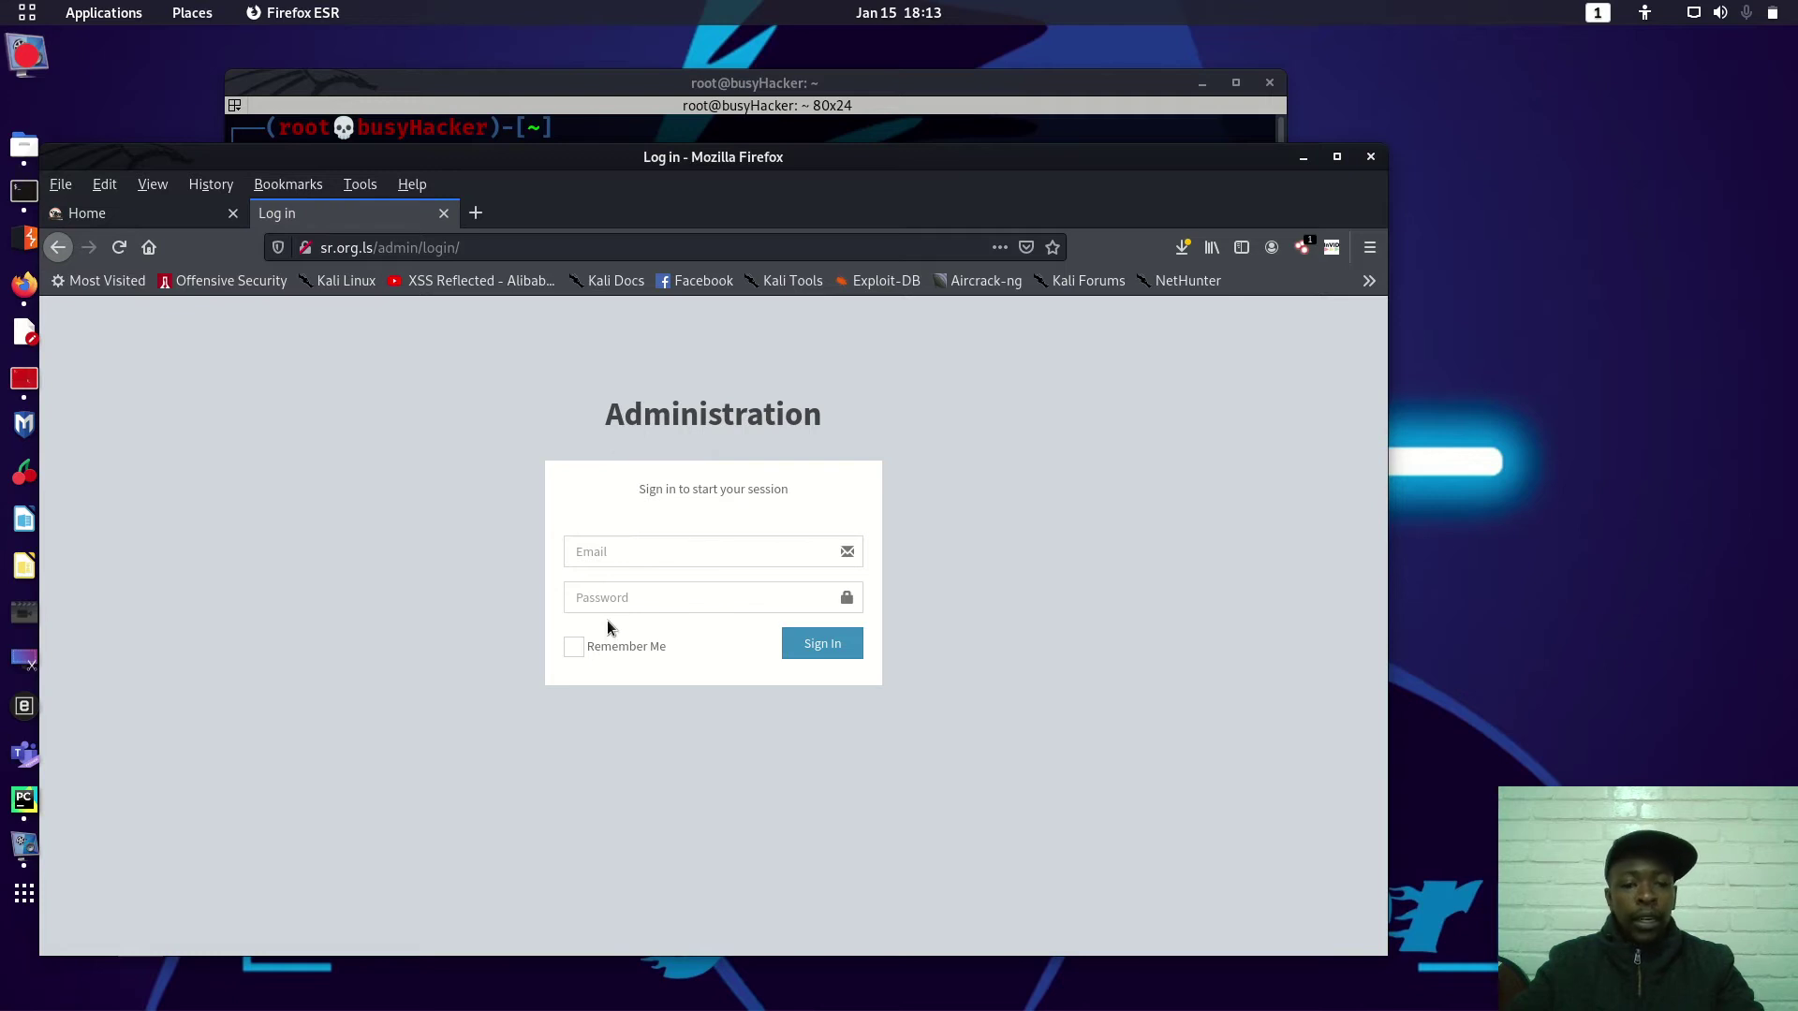
{"action": "left_click", "coordinate": [622, 551]}
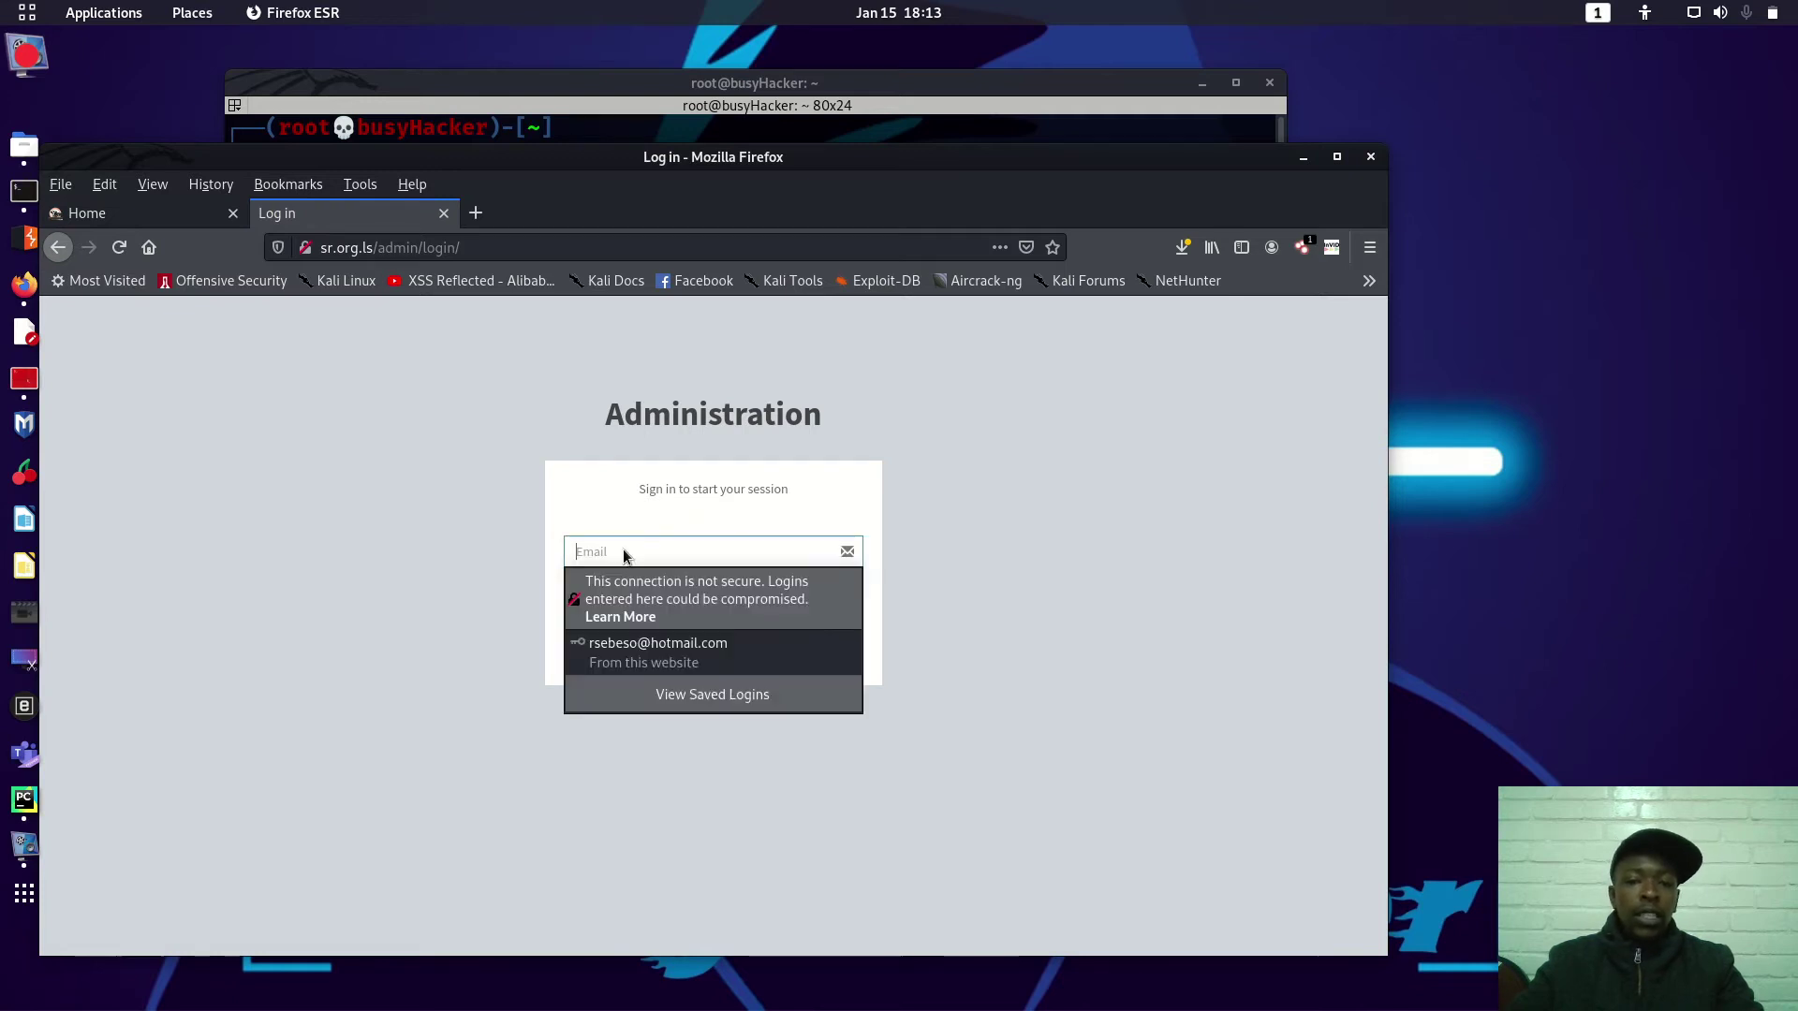
{"action": "left_click", "coordinate": [464, 614]}
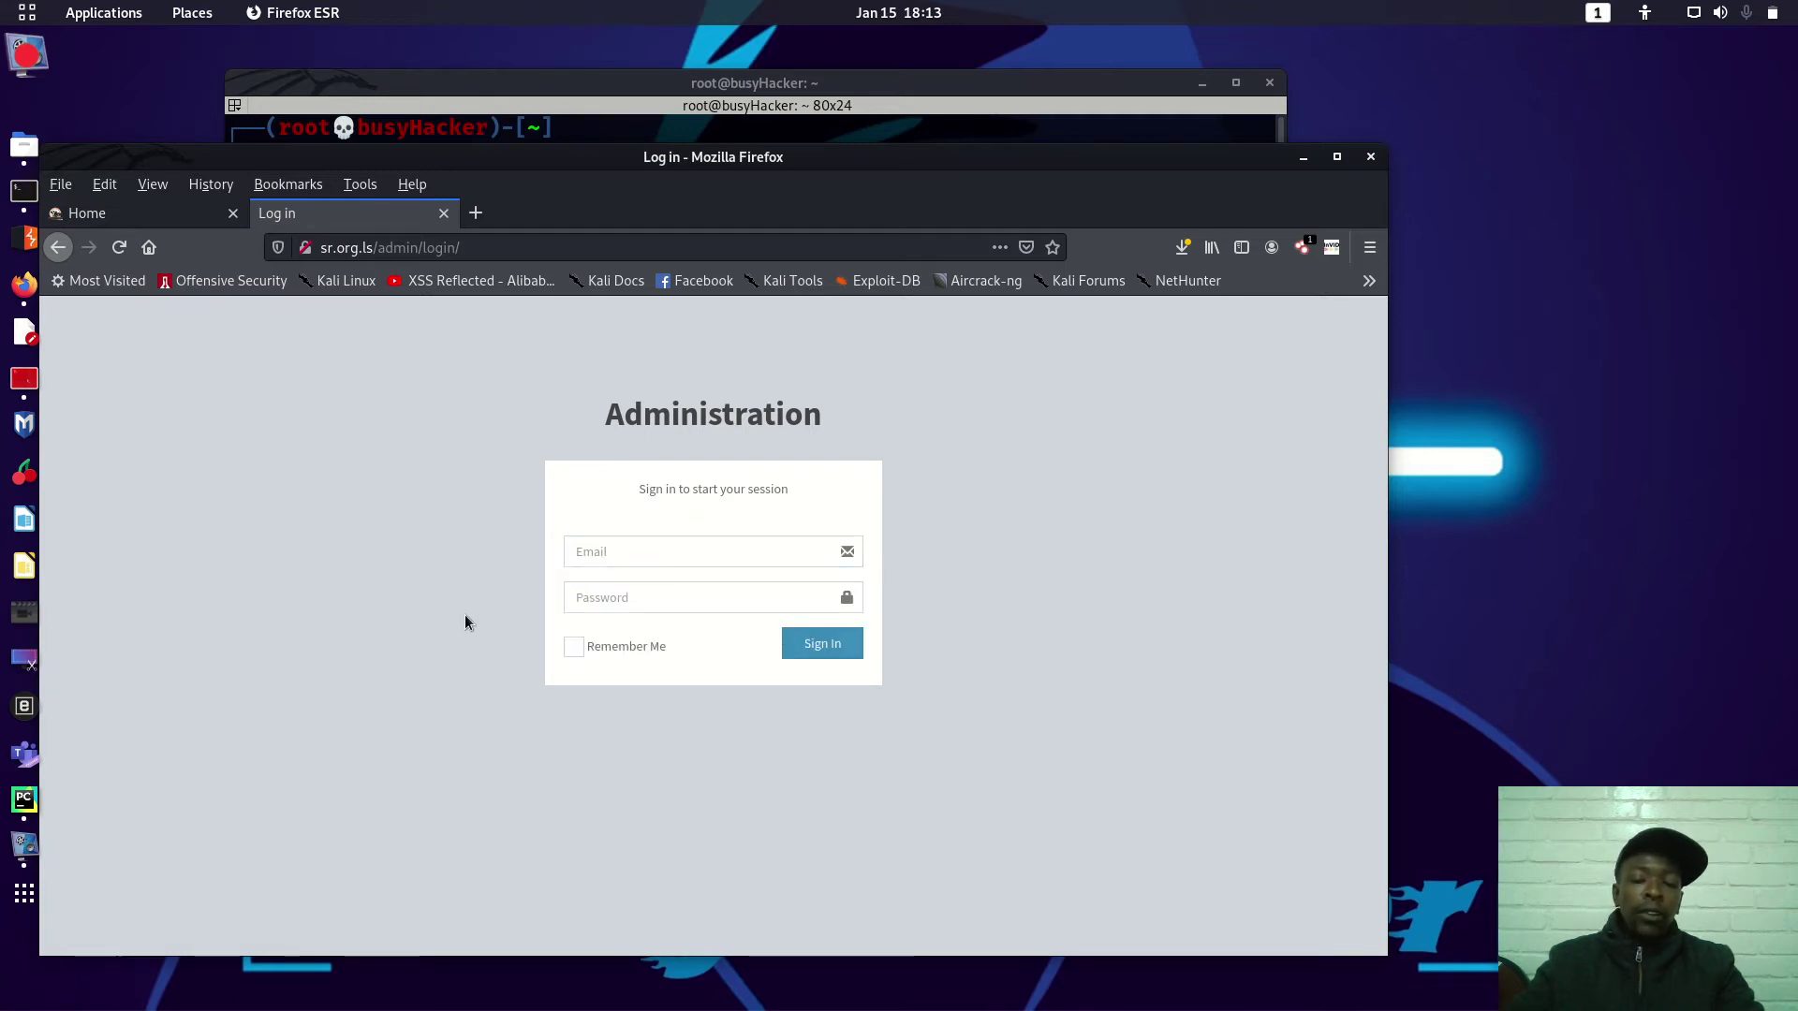
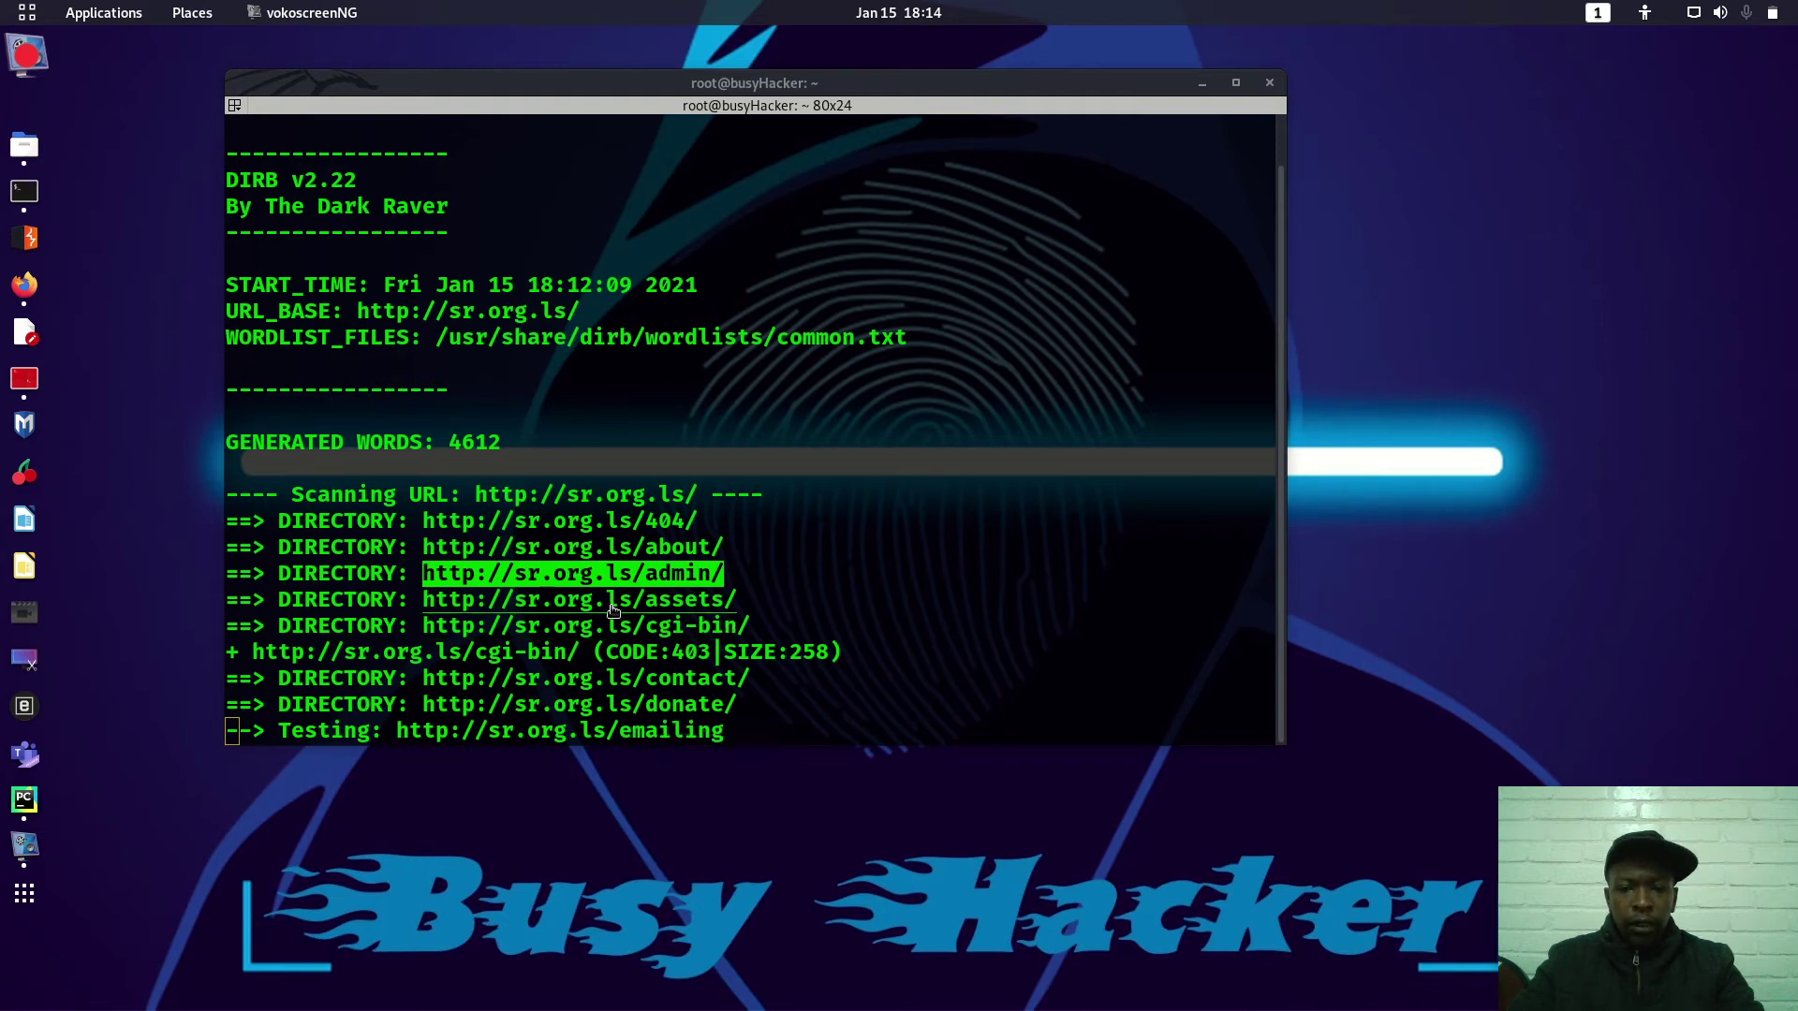
Open the gallery directory from the dirb output in Chromium, view its page and close the browser
{"action": "left_click", "coordinate": [732, 599]}
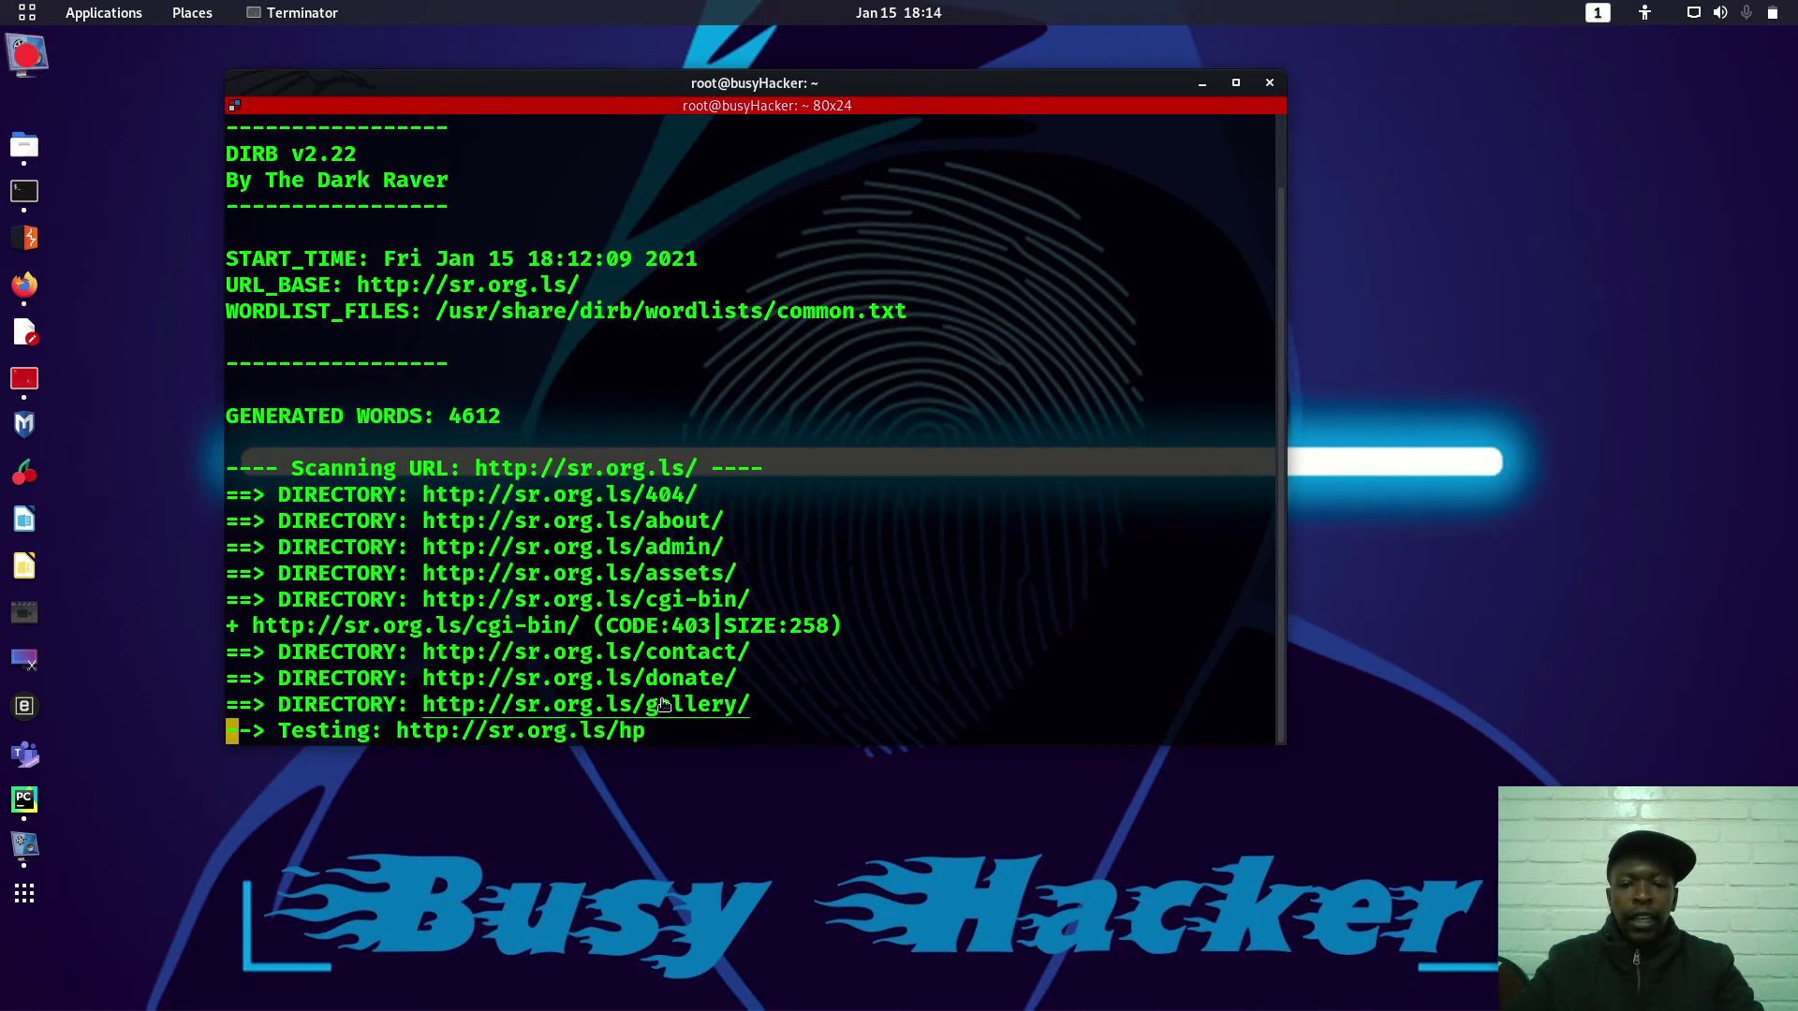
{"action": "right_click", "coordinate": [675, 704]}
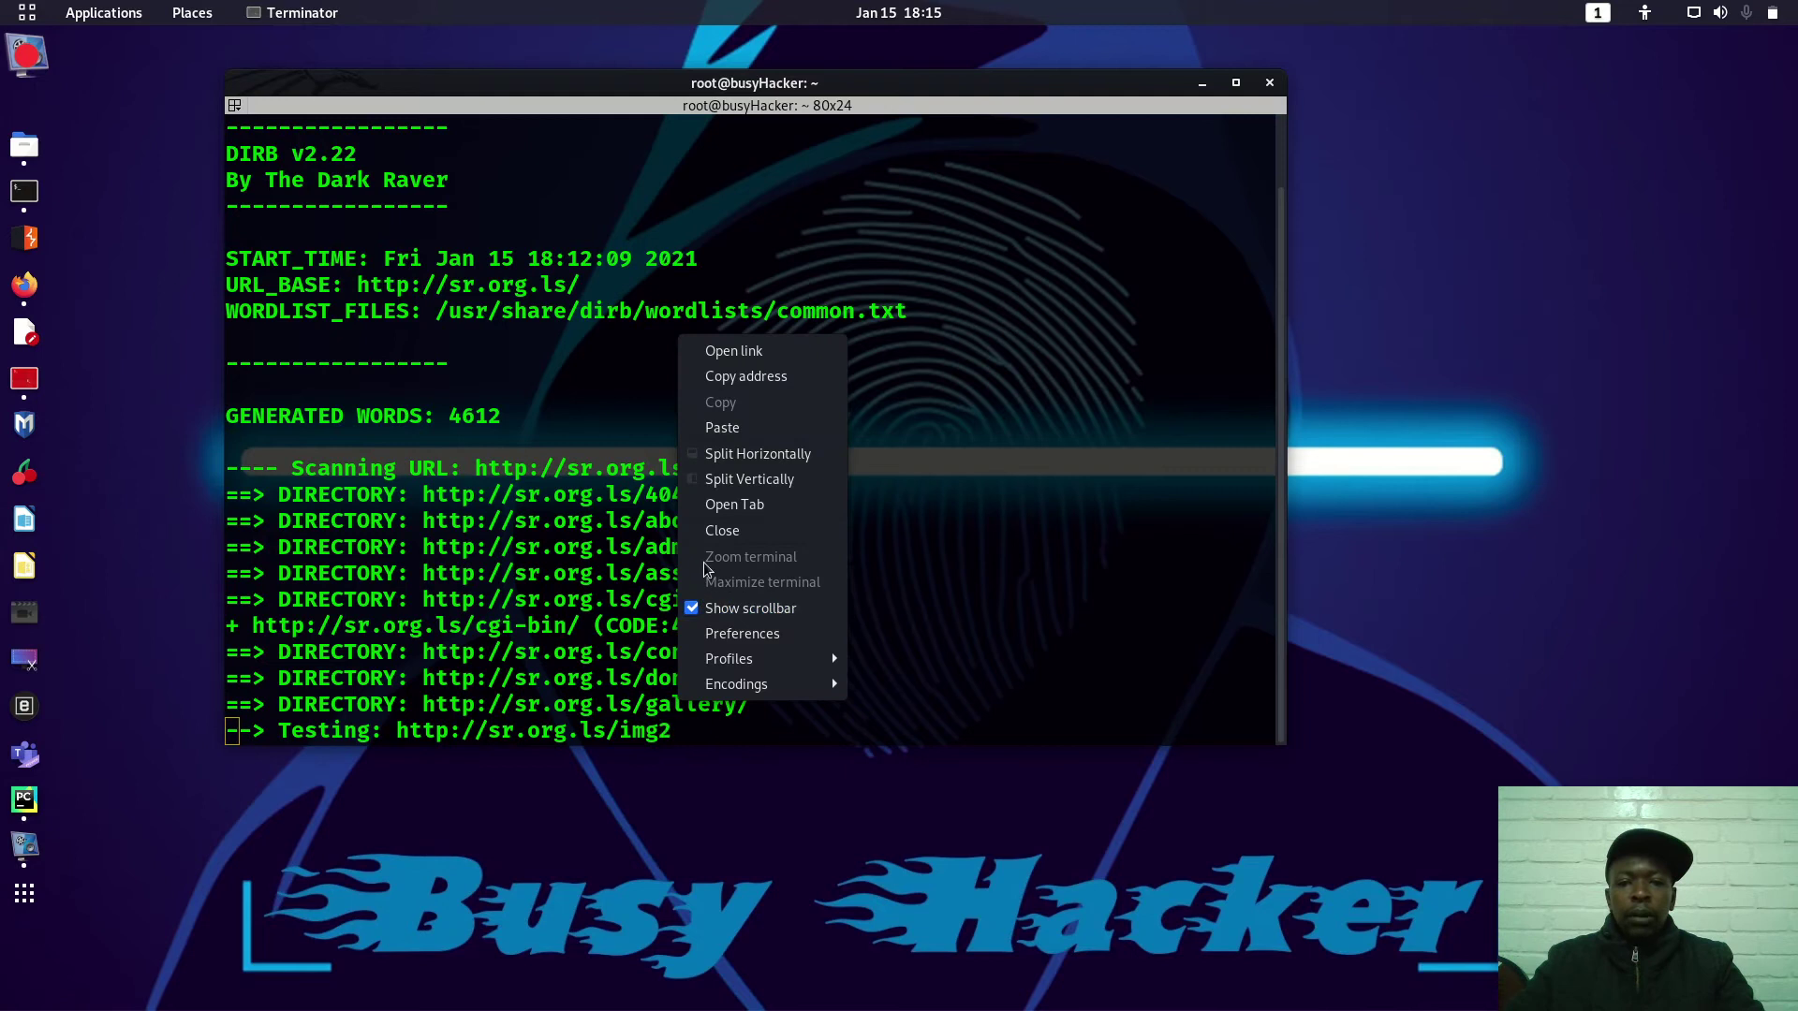
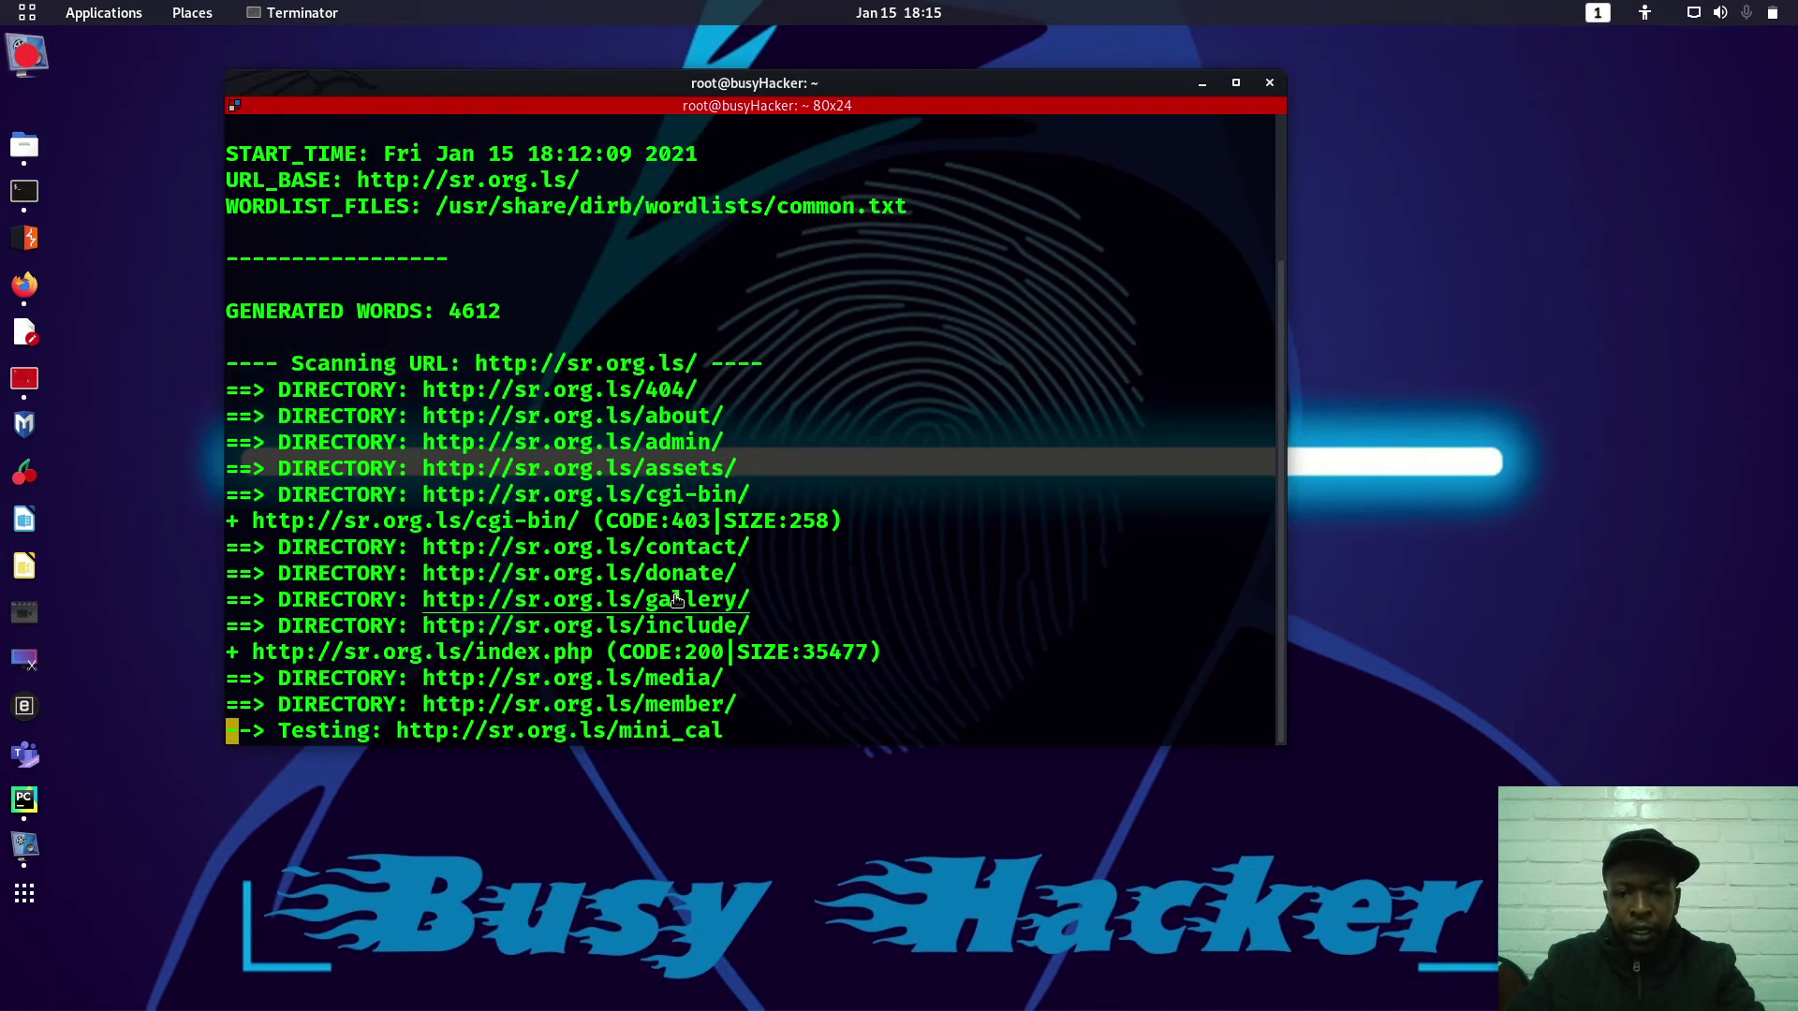
{"action": "right_click", "coordinate": [676, 597]}
{"action": "left_click", "coordinate": [728, 612]}
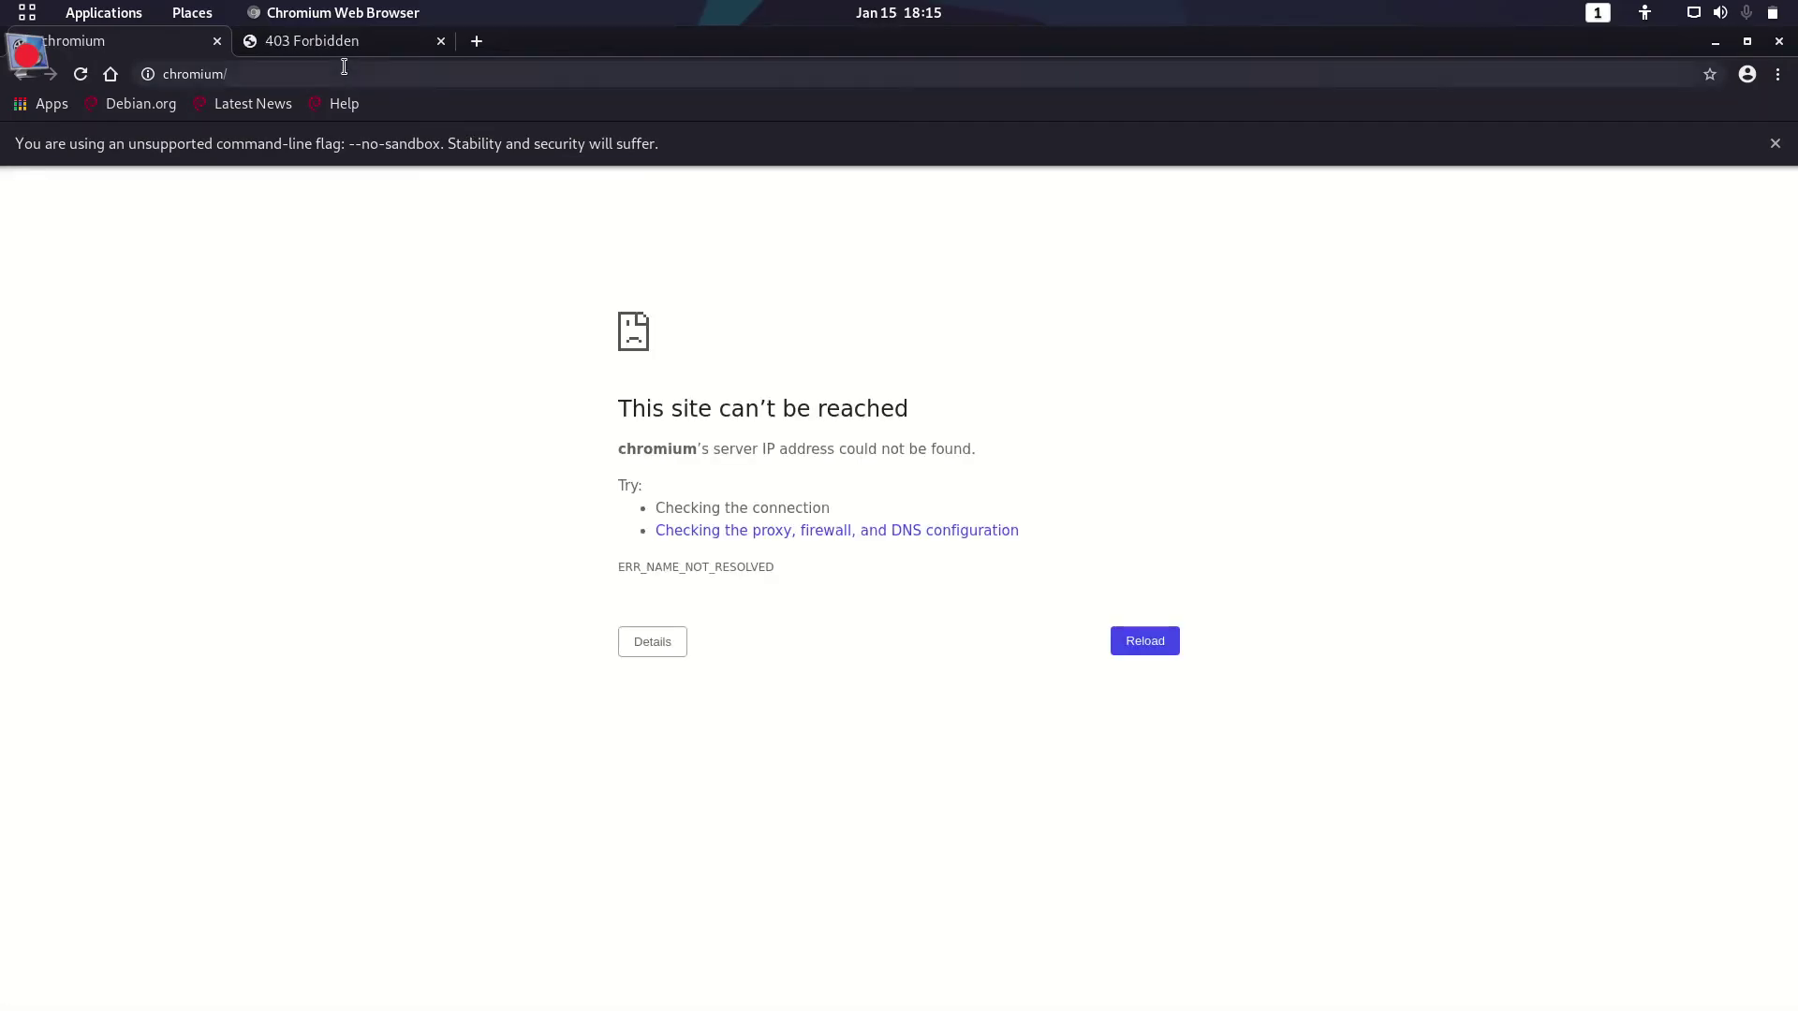
{"action": "left_click", "coordinate": [341, 39]}
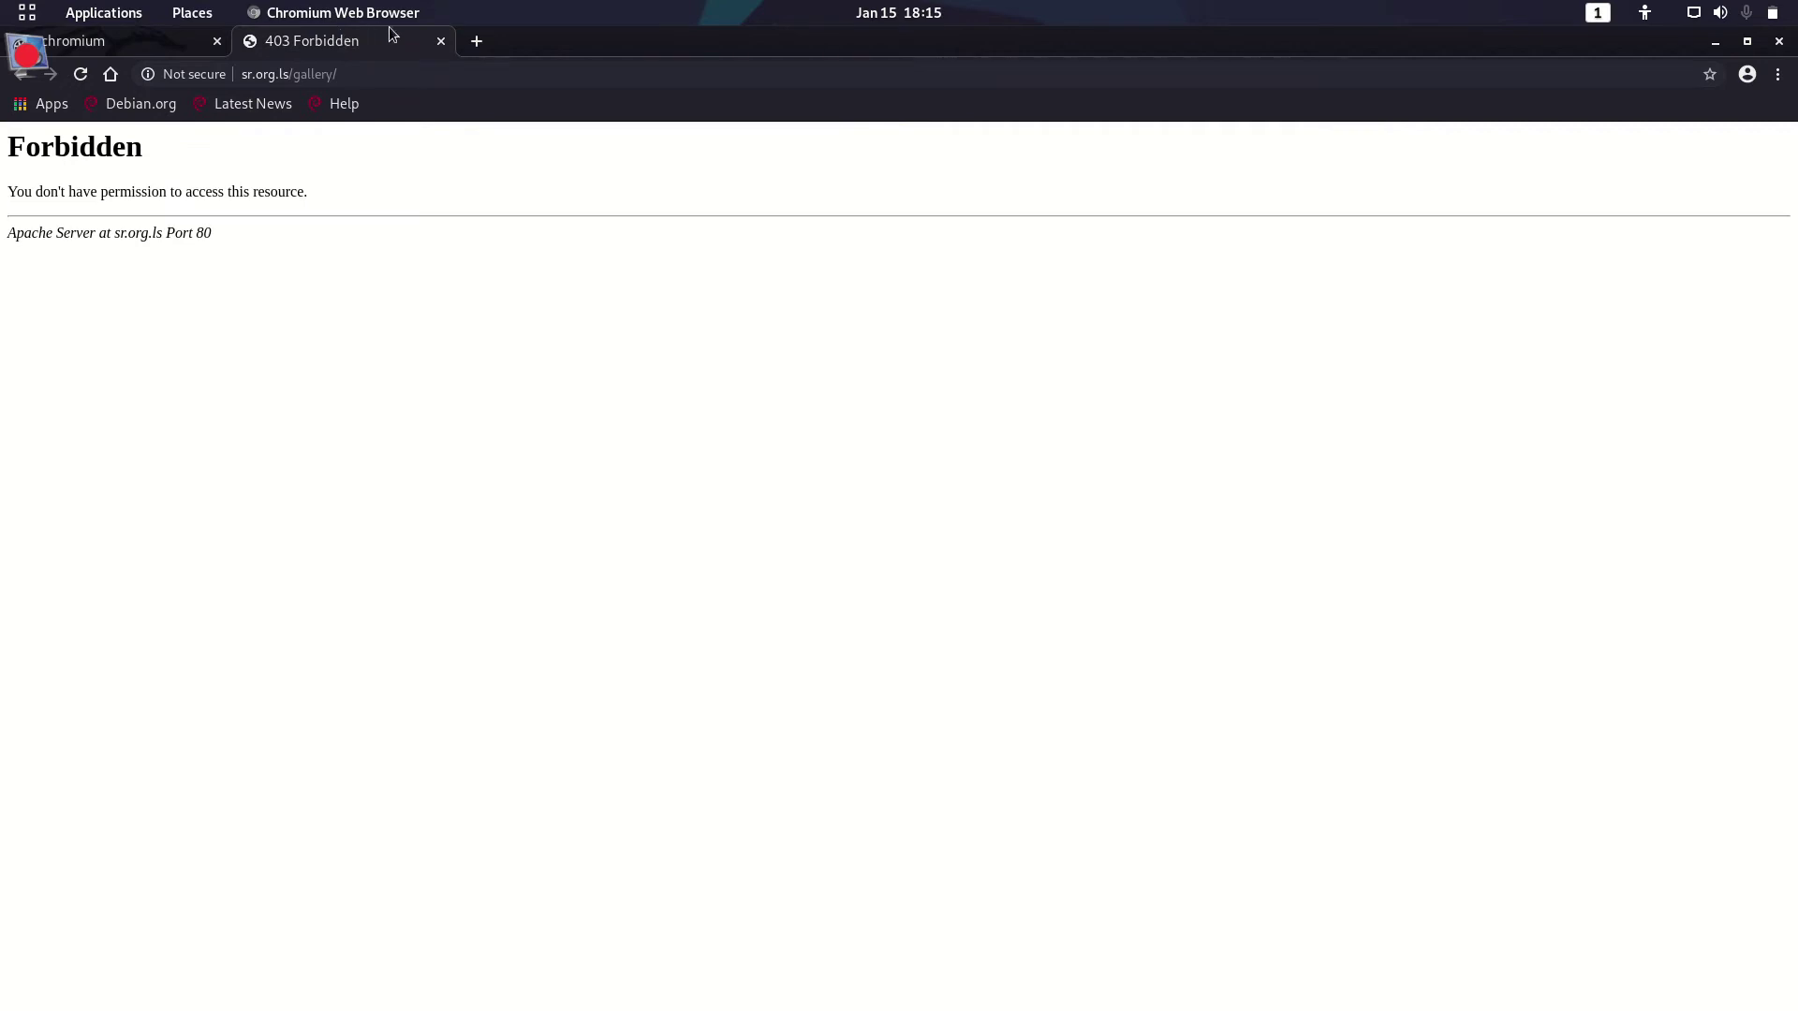
{"action": "left_click", "coordinate": [440, 42]}
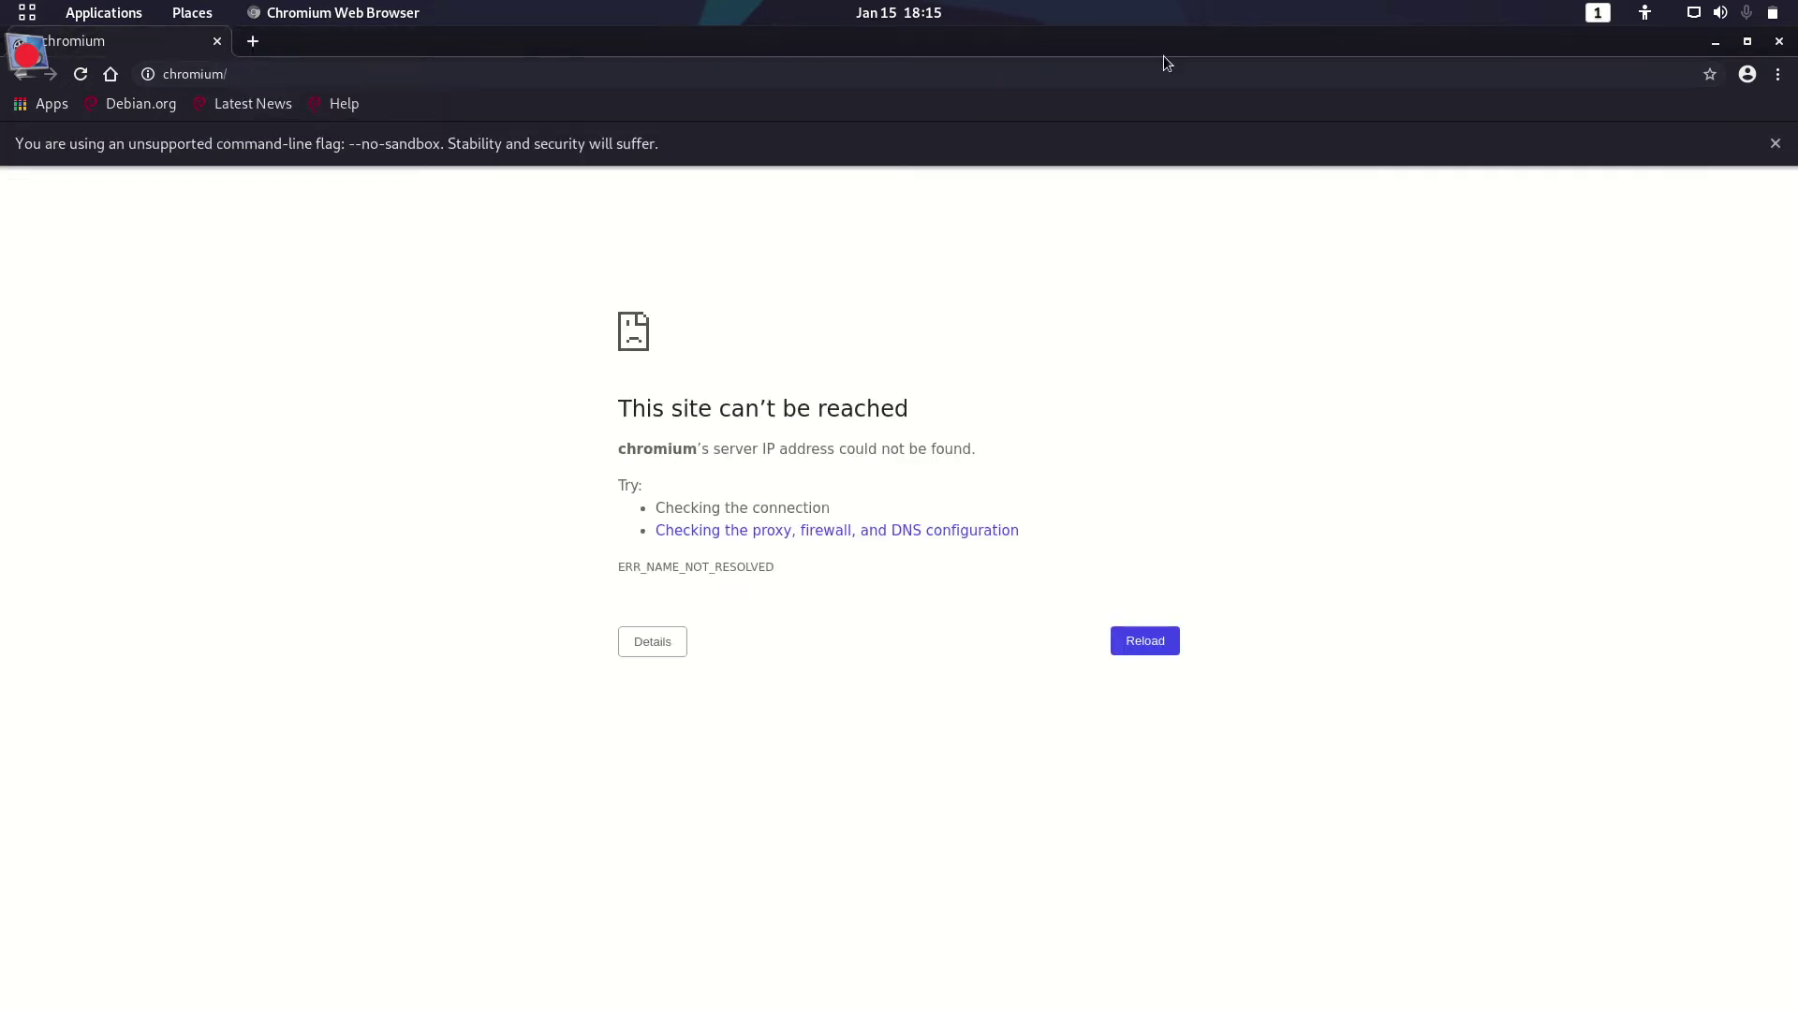
{"action": "left_click", "coordinate": [1779, 41]}
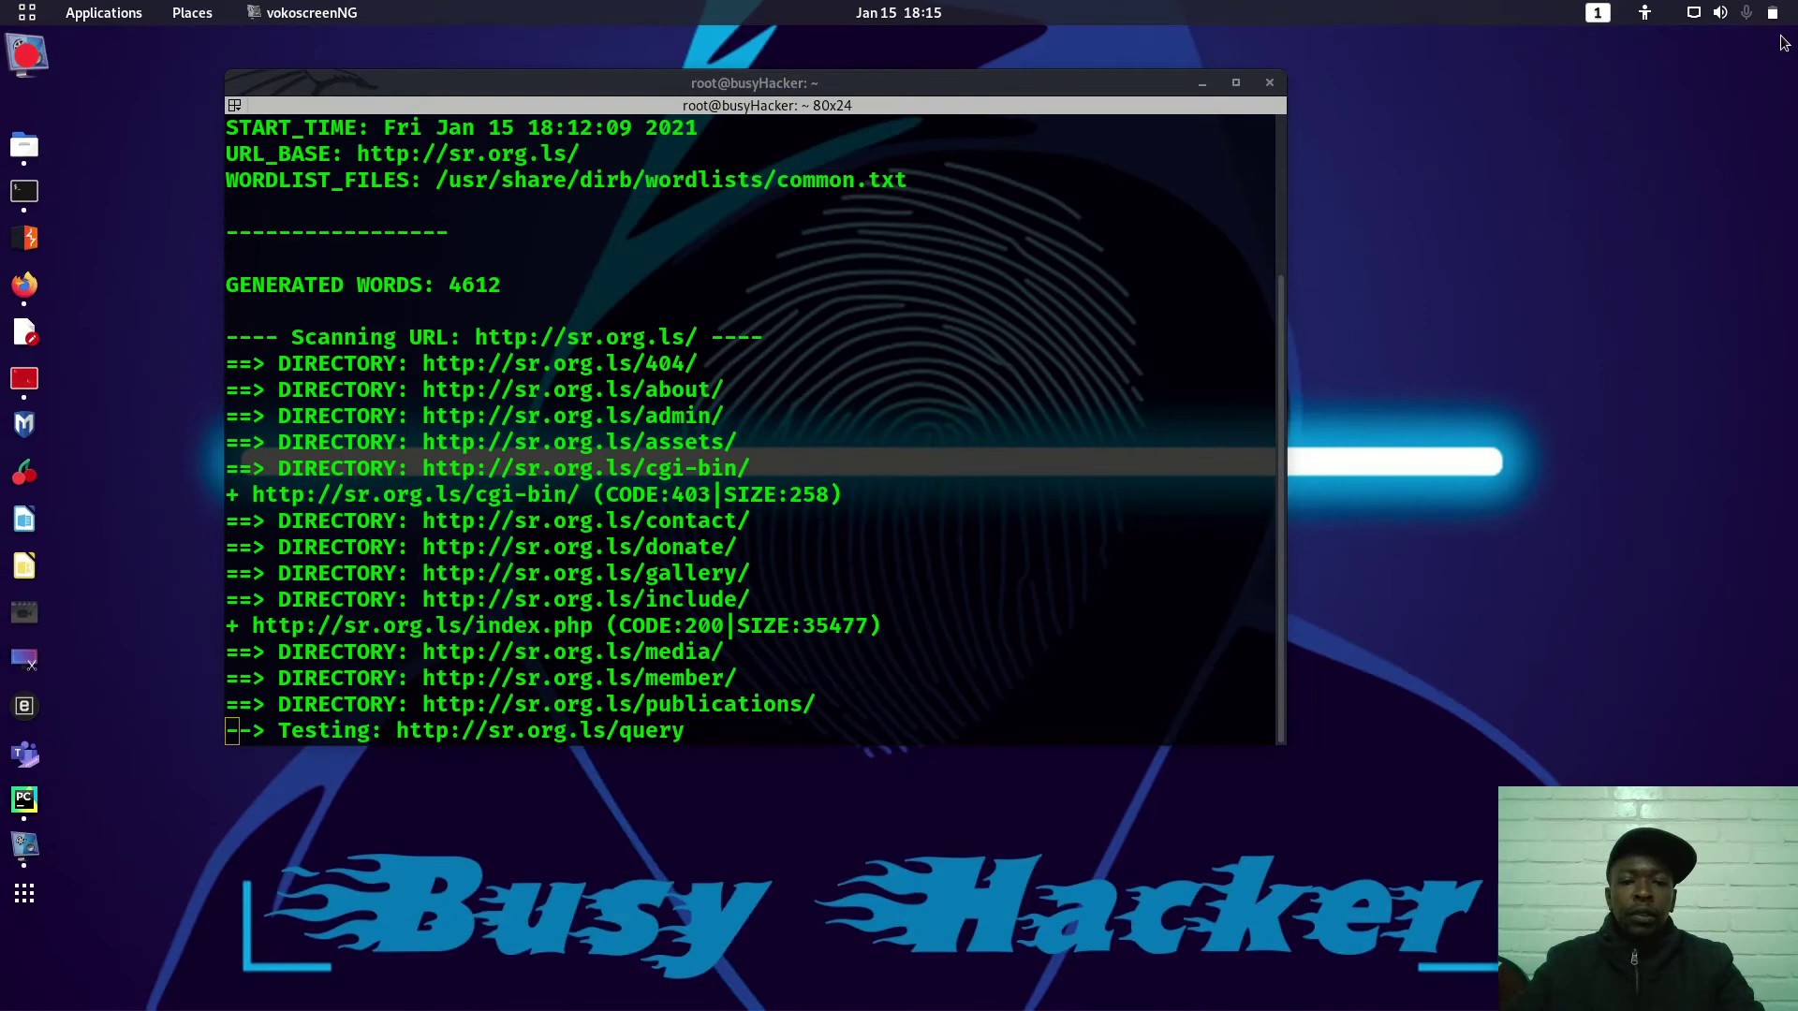
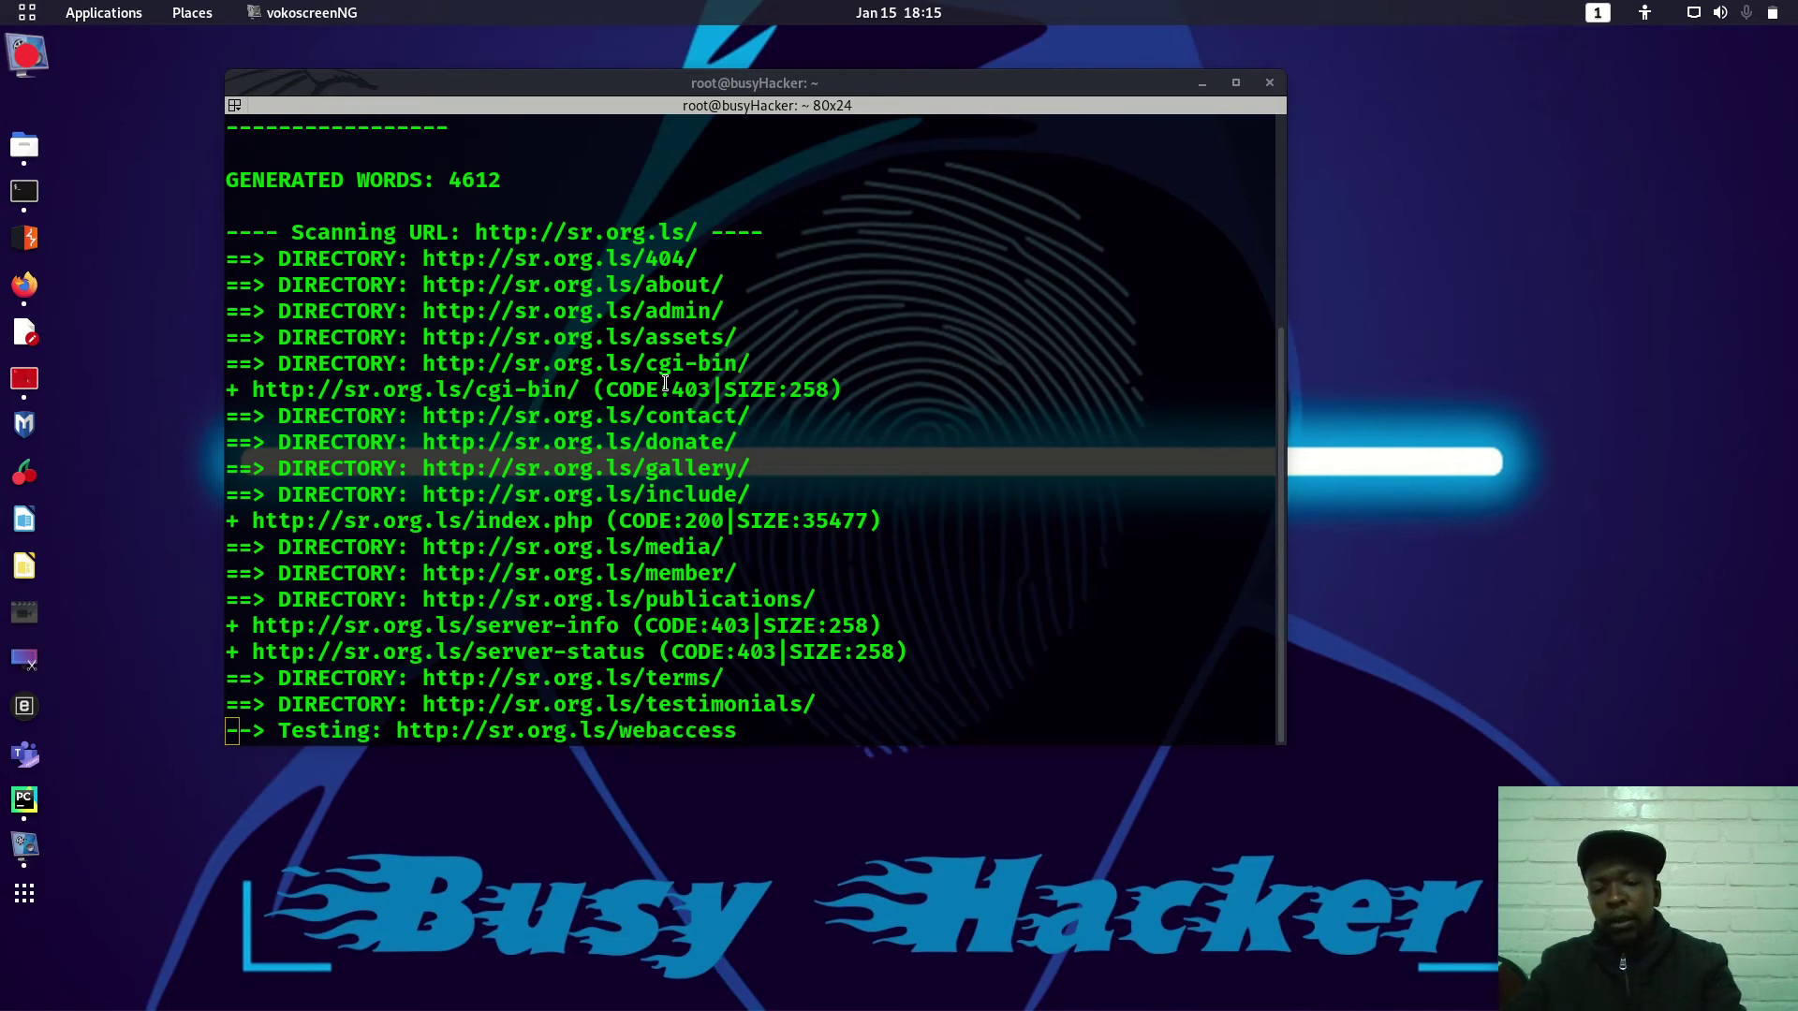
Stop the running dirb scan and clear the terminal
{"action": "left_click", "coordinate": [802, 453]}
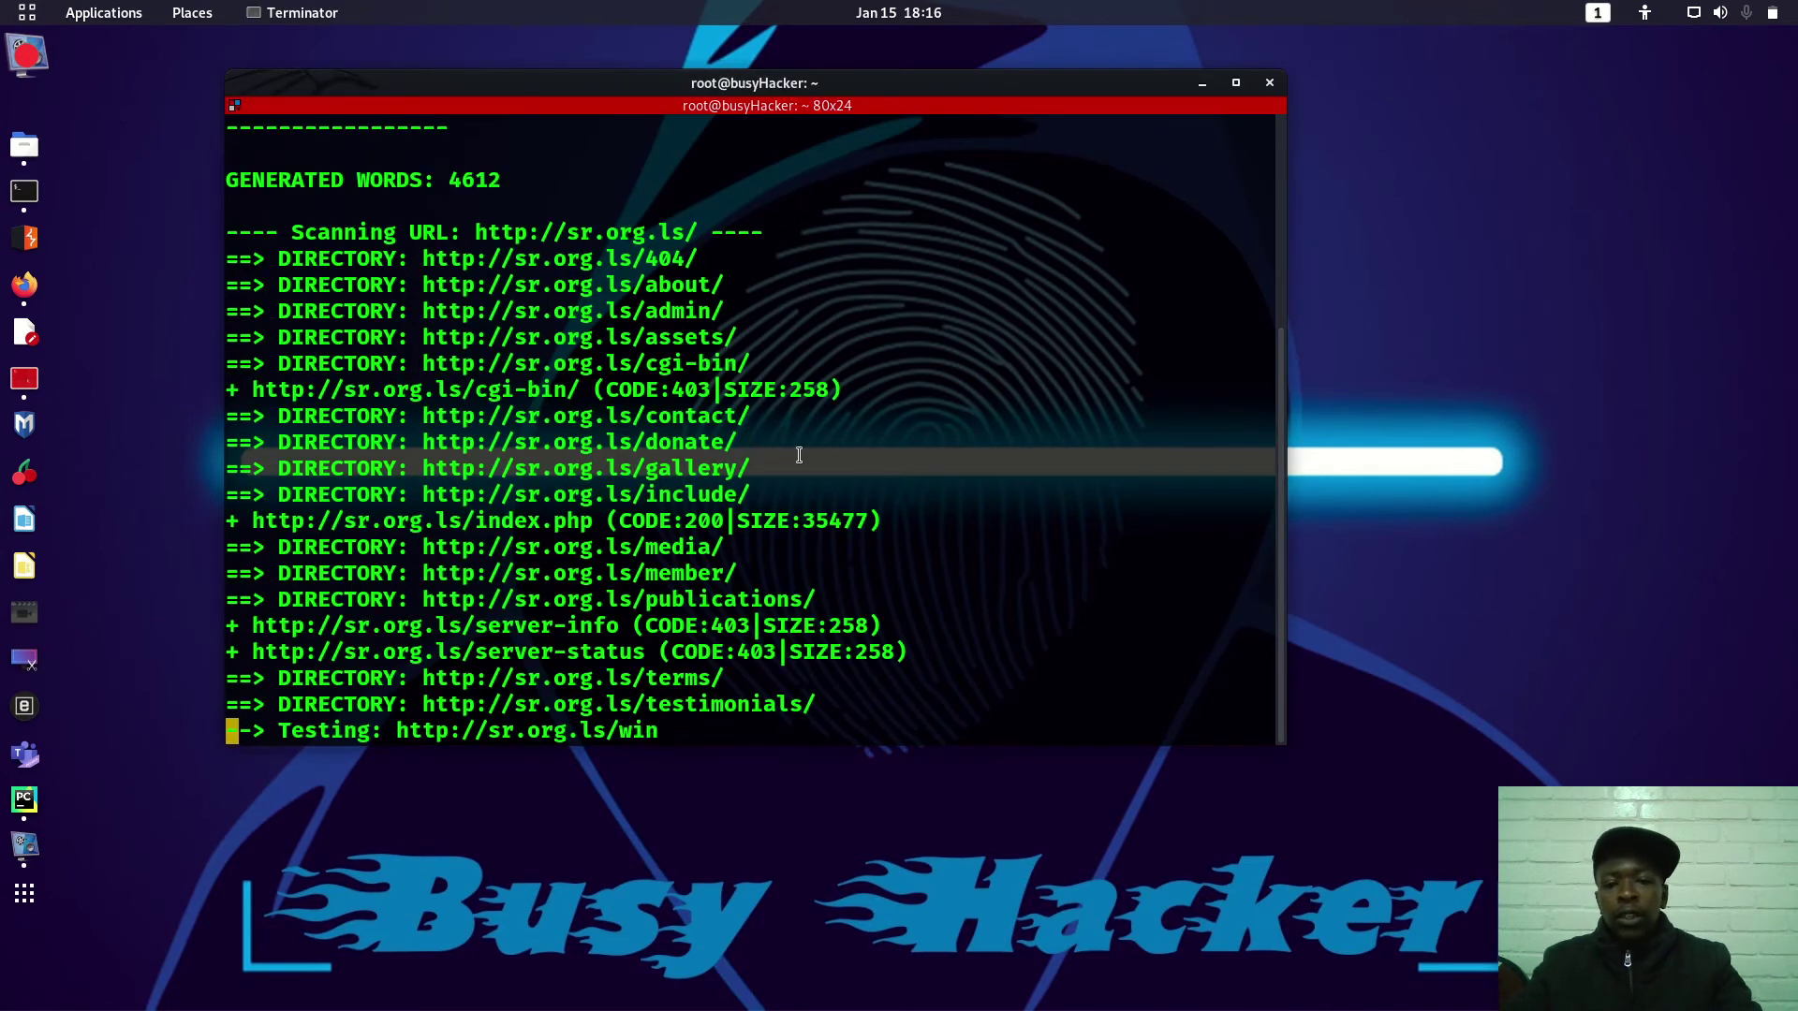
{"action": "key", "text": "ctrl+c"}
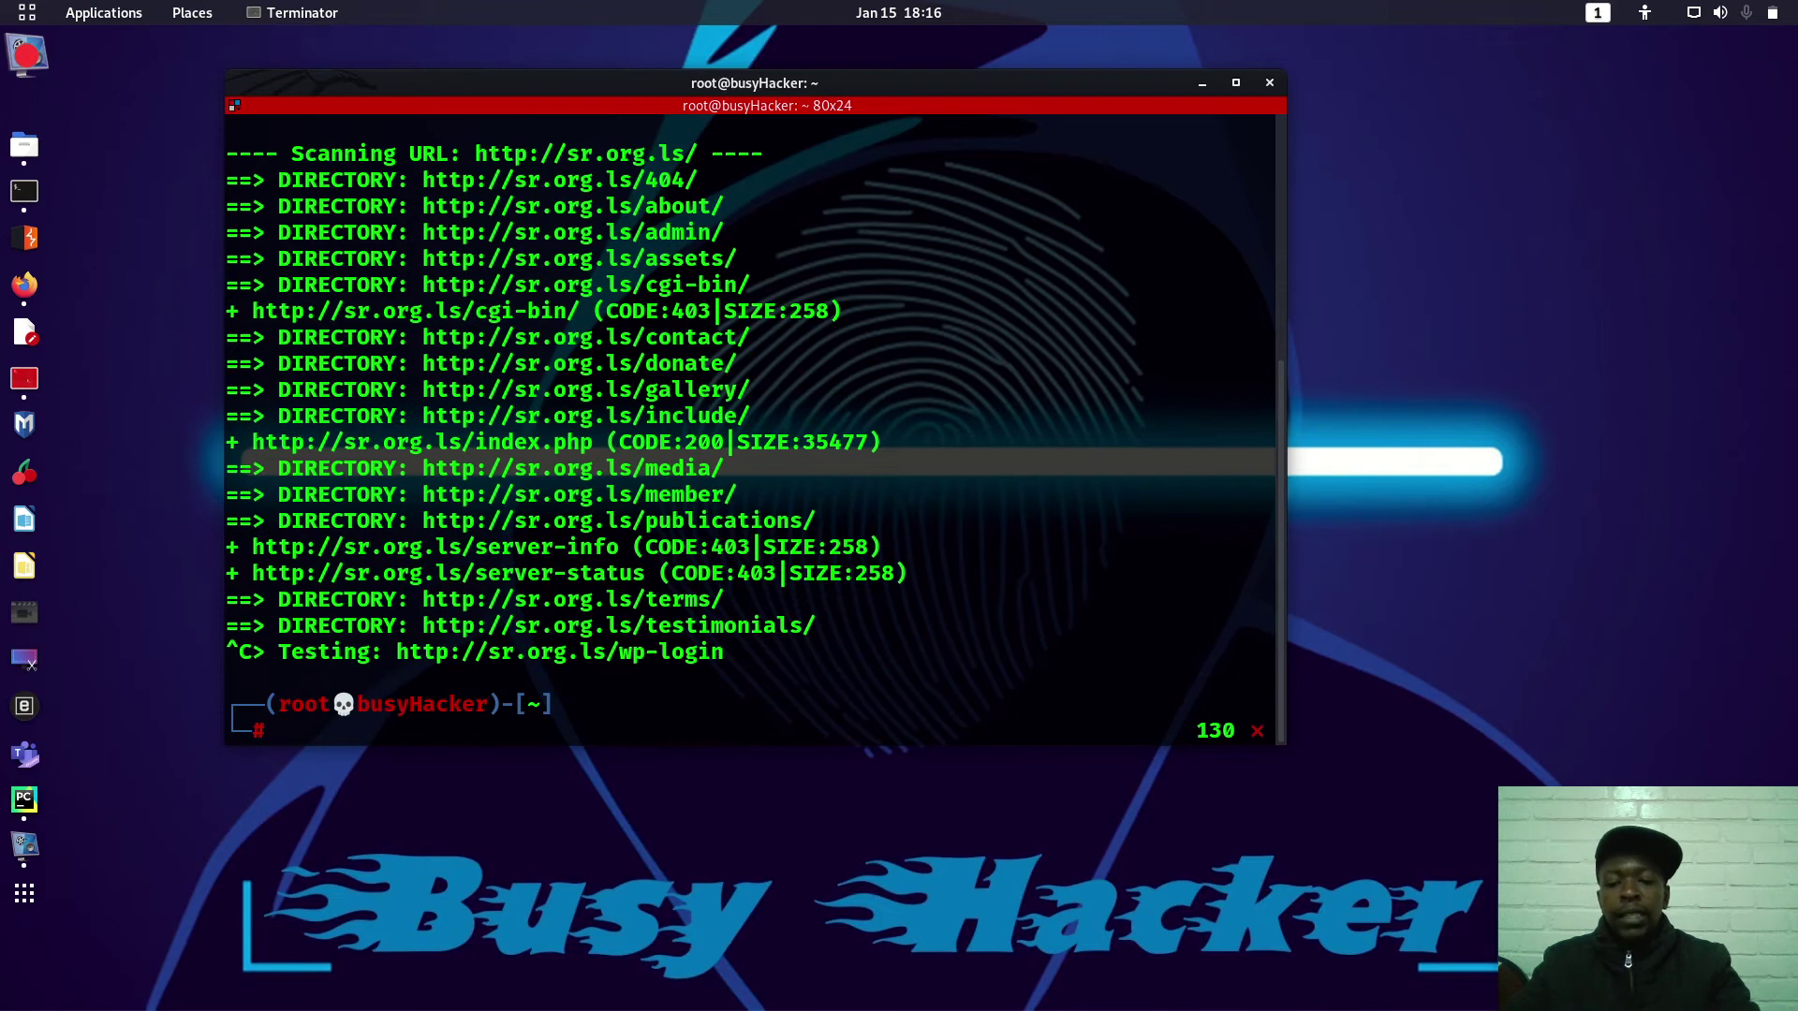
{"action": "type", "text": "clear"}
{"action": "key", "text": "Return"}
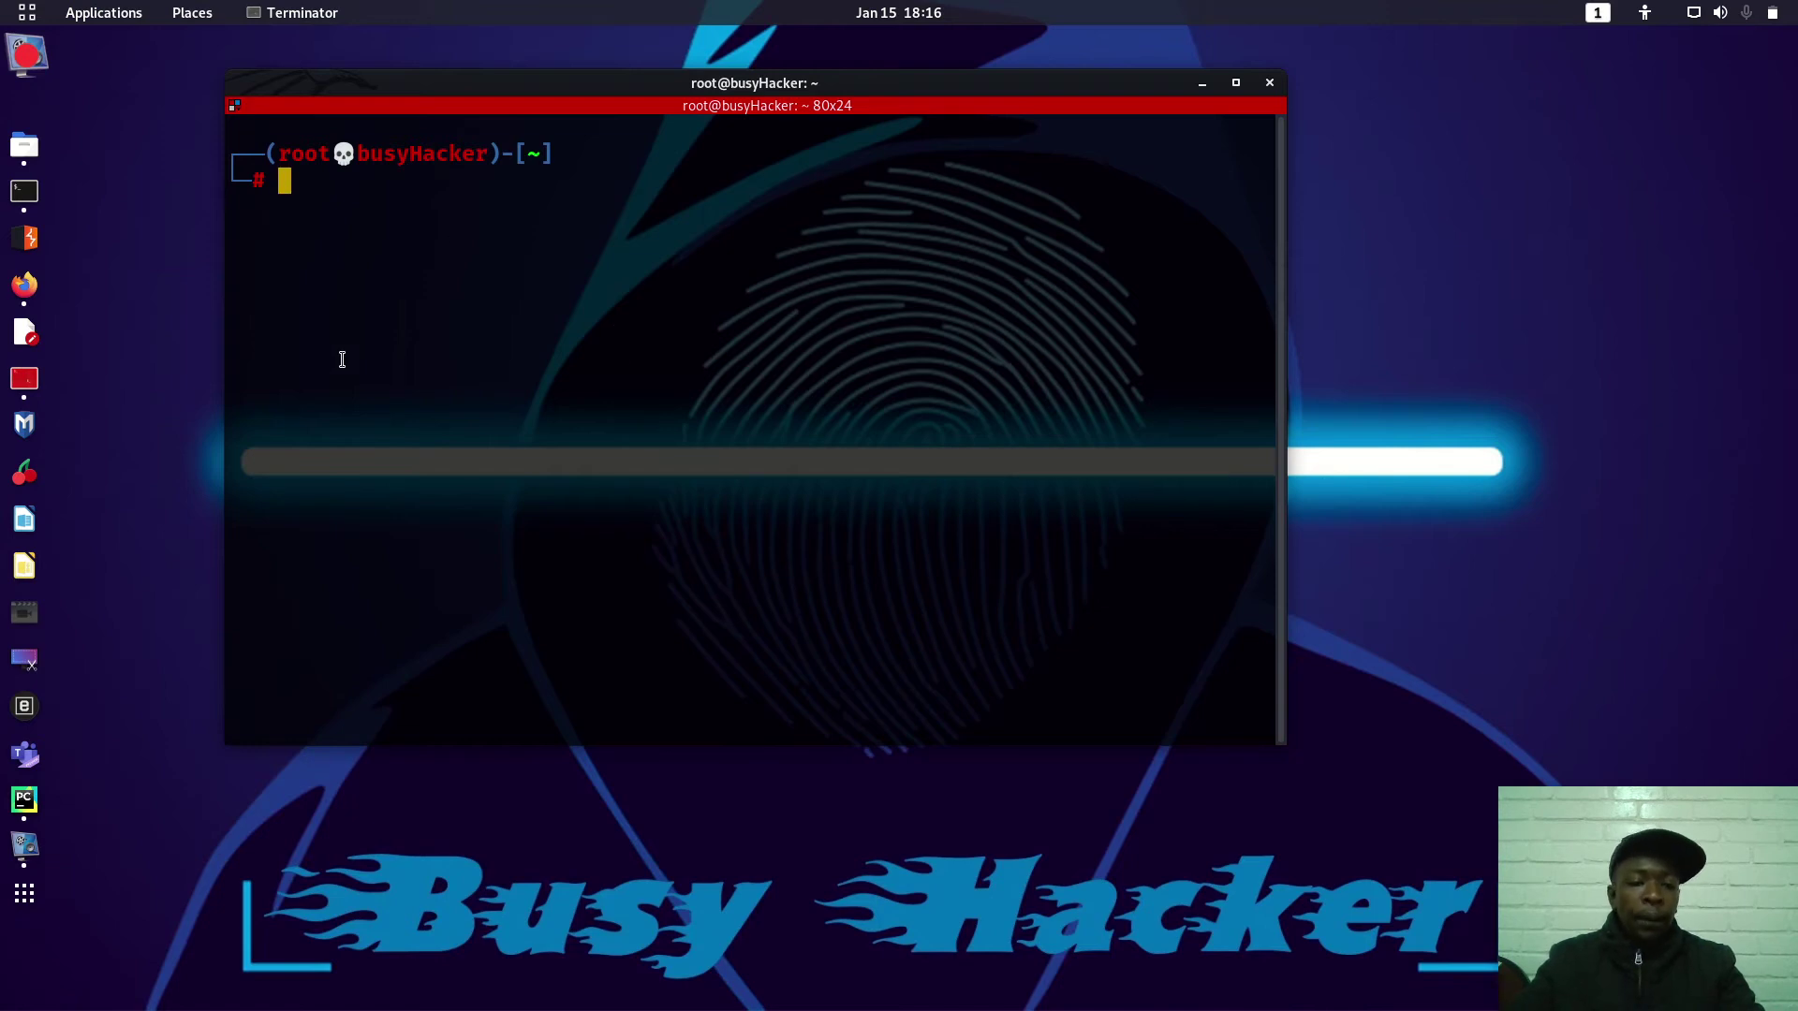
Launch OWASP DirBuster with the dirbuster command and return to the terminal window
{"action": "type", "text": "dirb"}
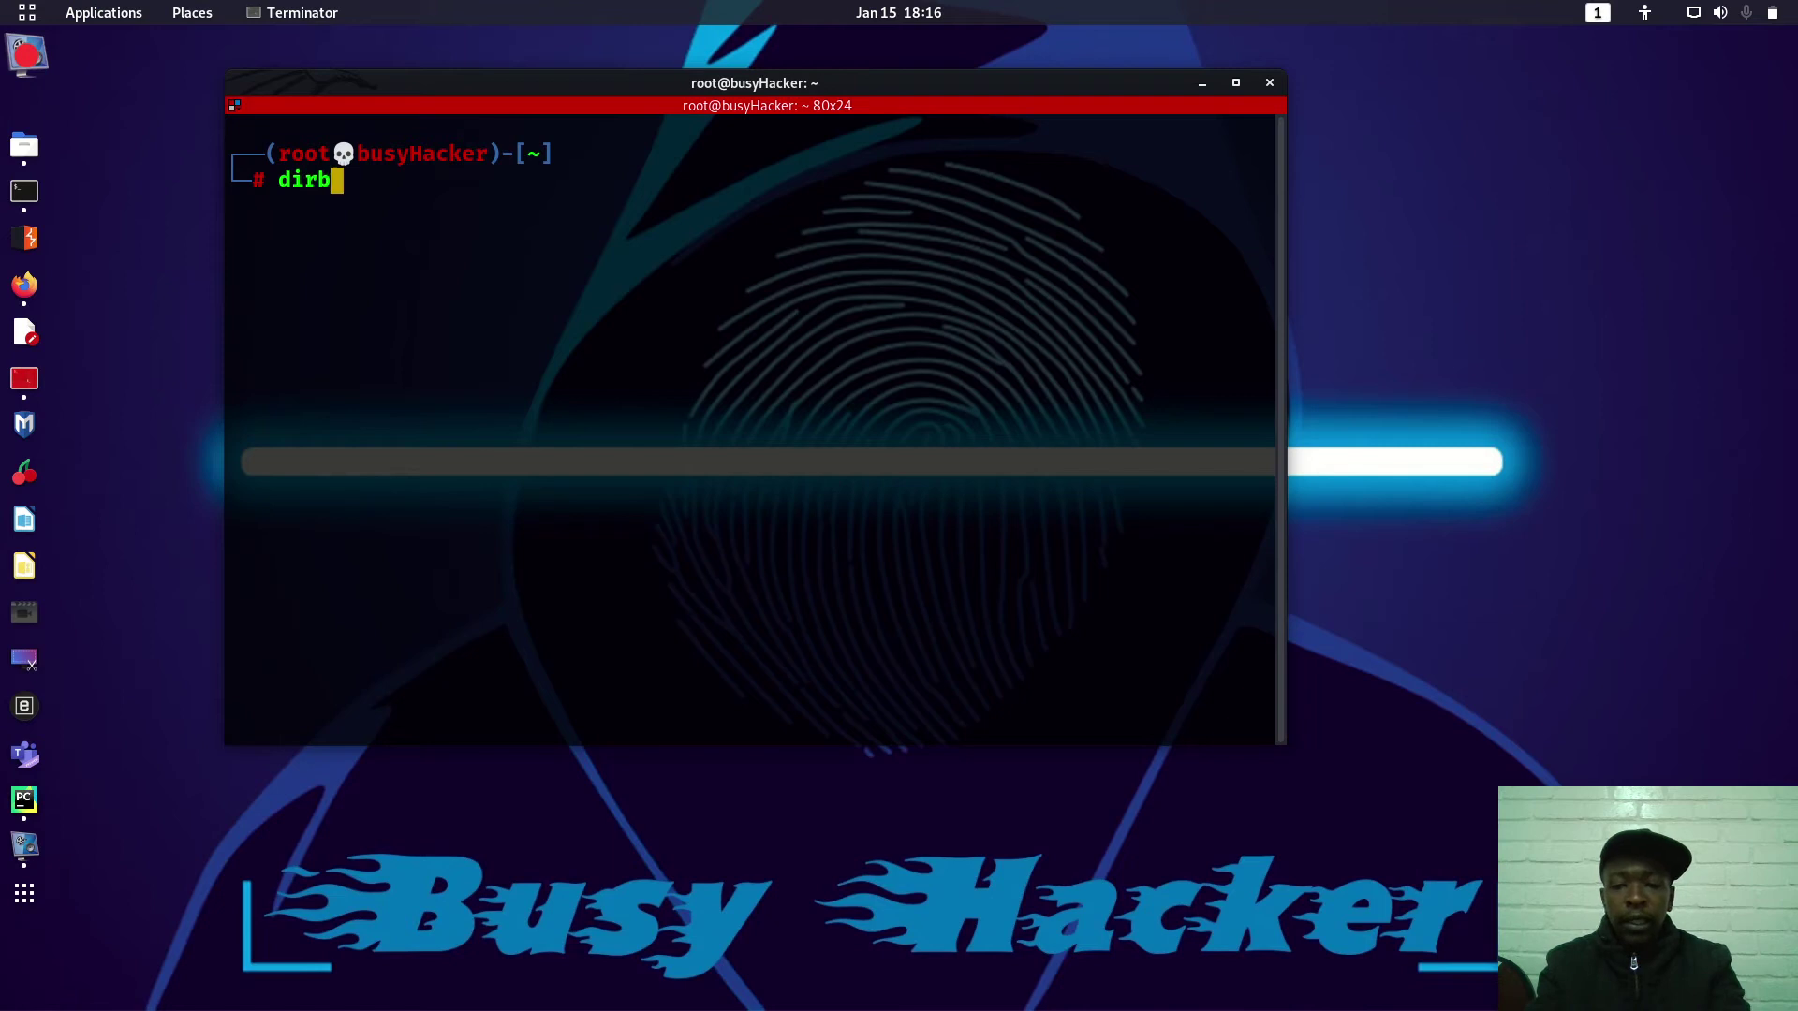
{"action": "type", "text": "uster"}
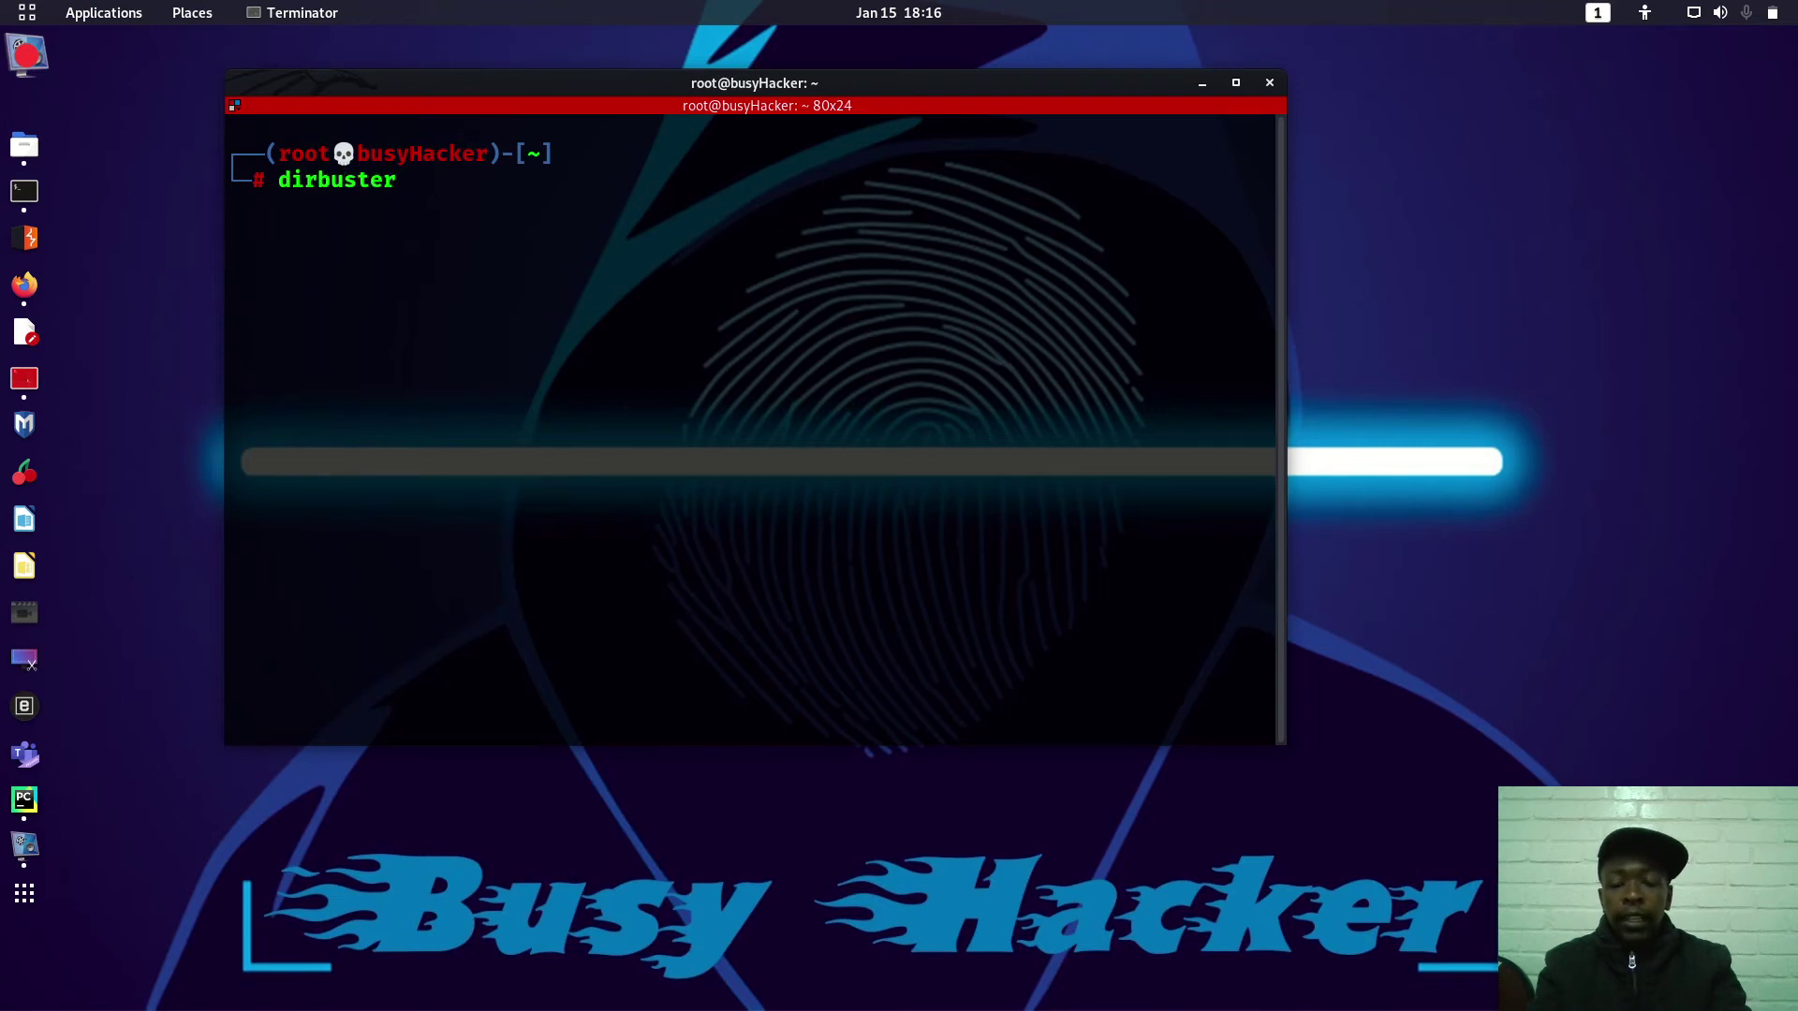
{"action": "key", "text": "Return"}
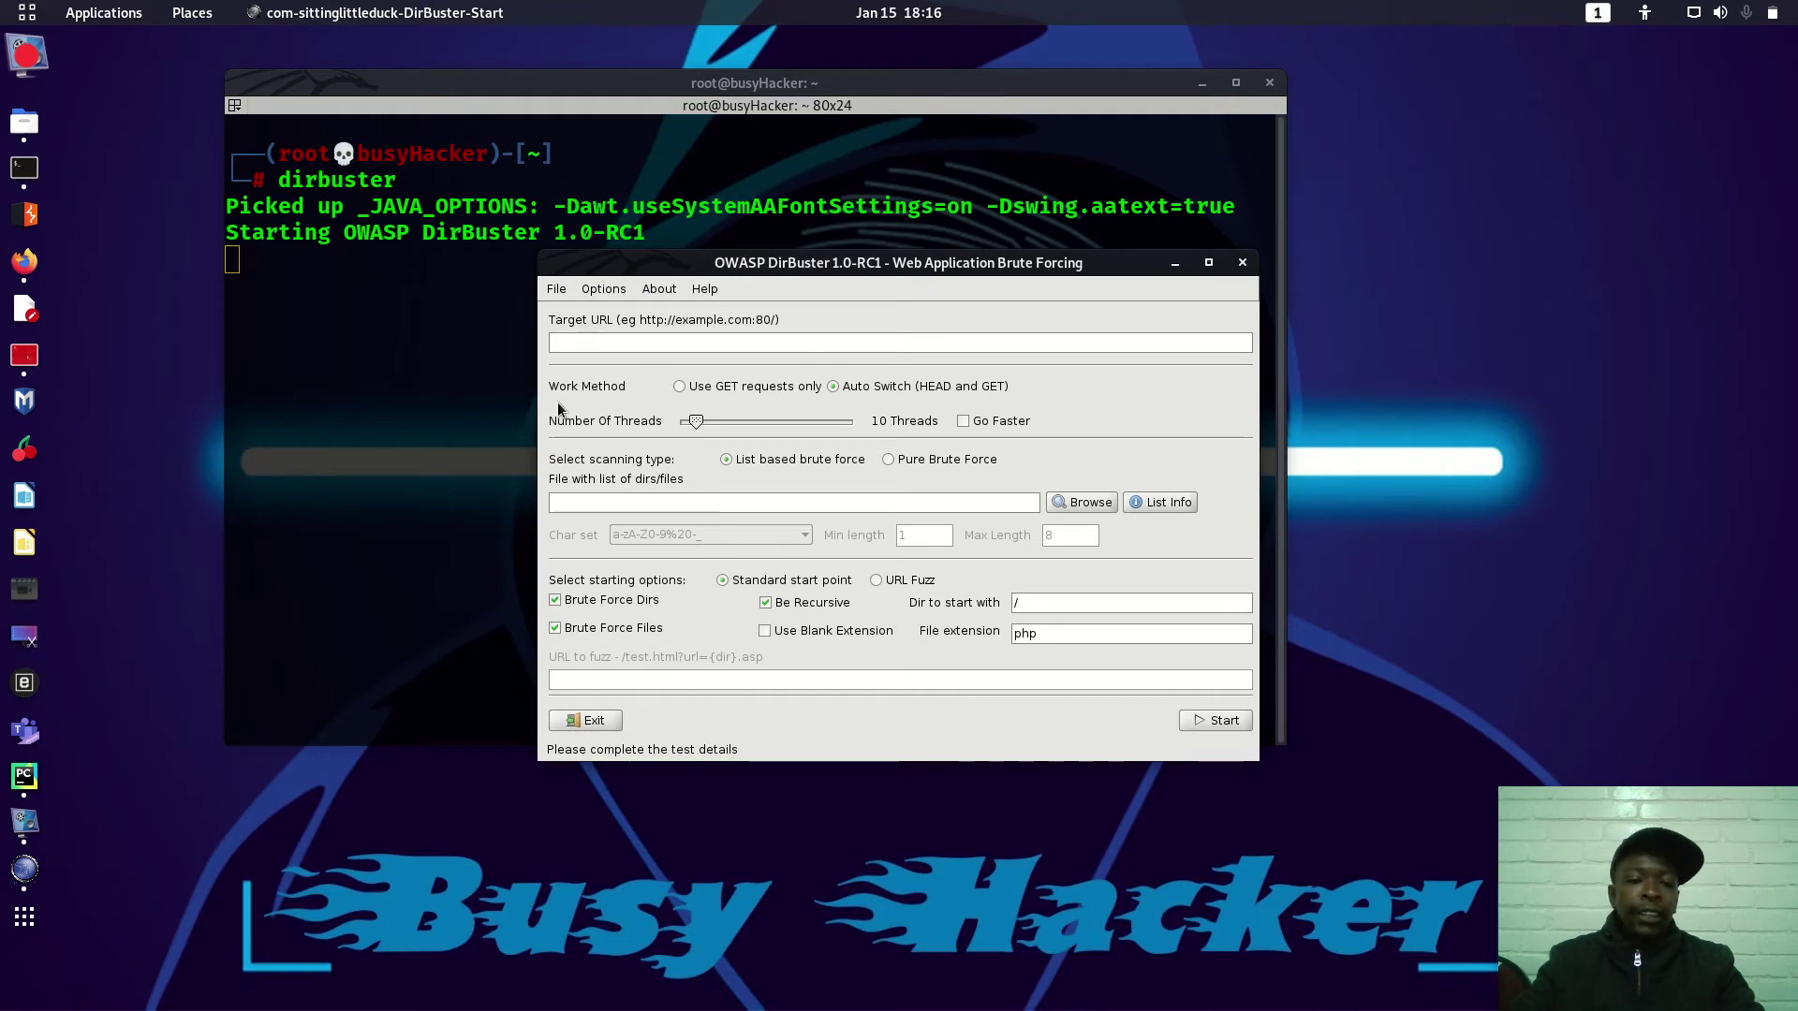
{"action": "left_click", "coordinate": [484, 368]}
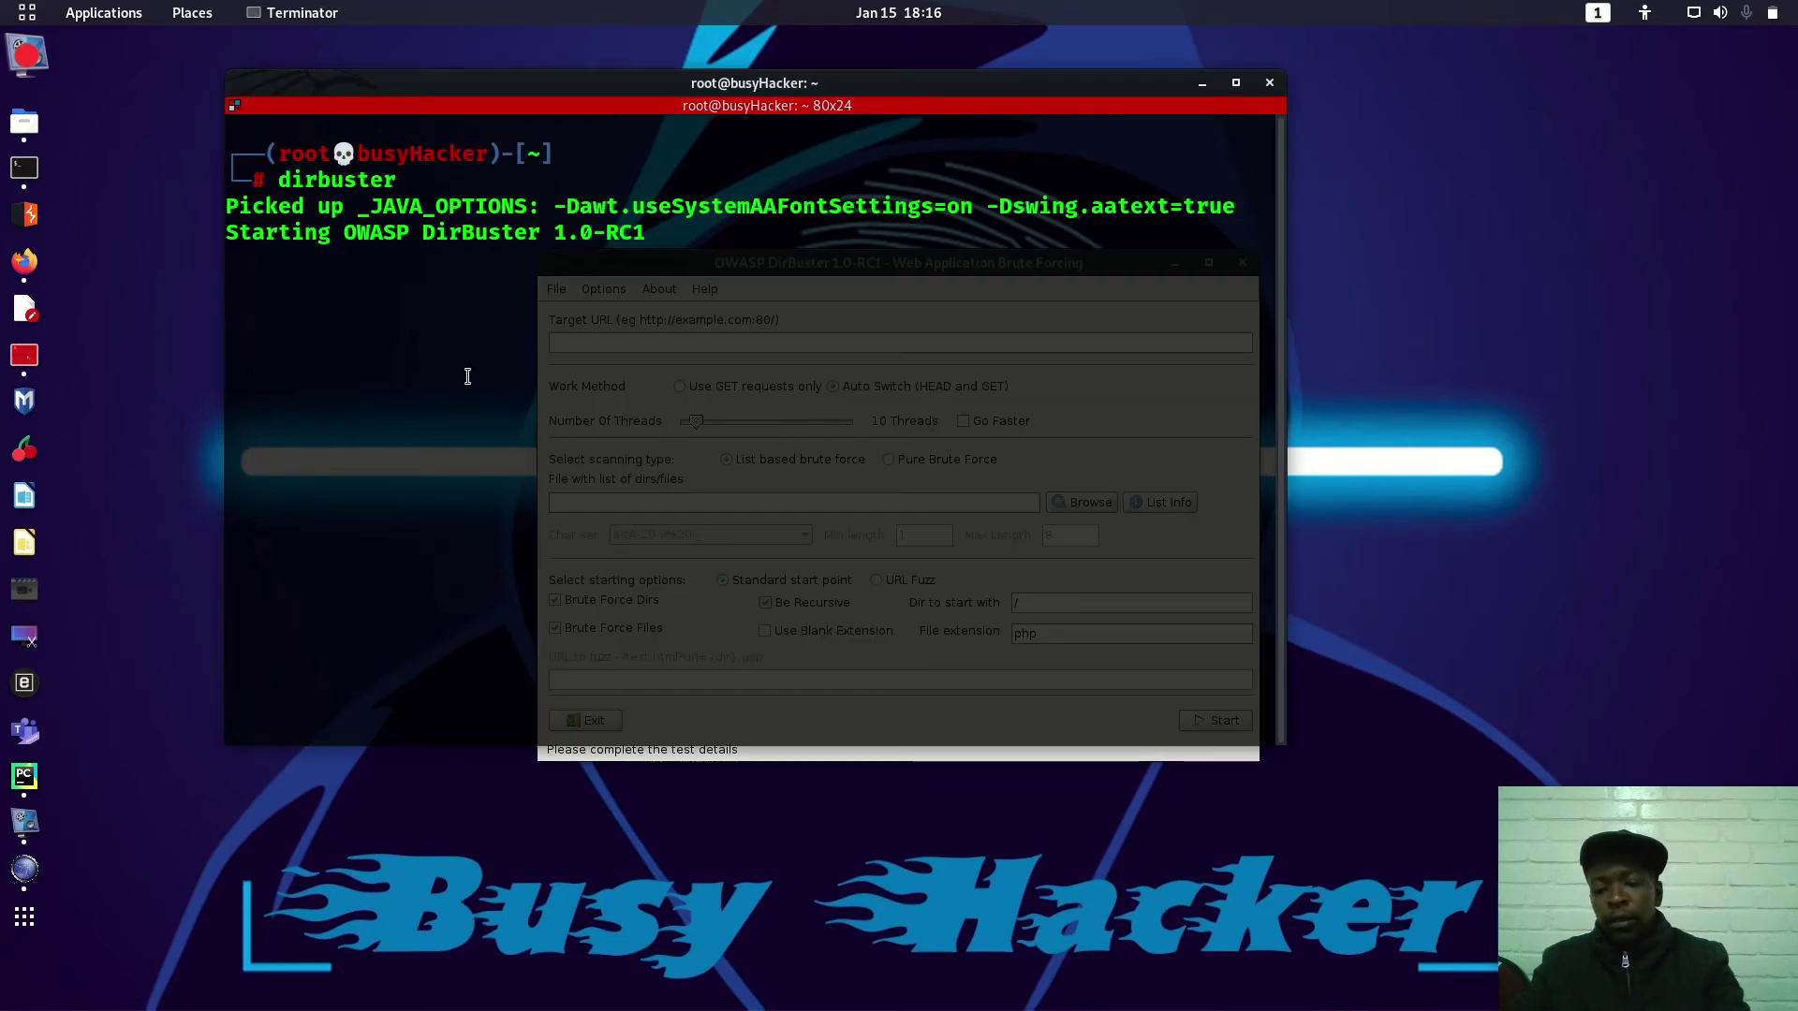
Stop the running DirBuster process and clear the terminal
{"action": "key", "text": "ctrl+c"}
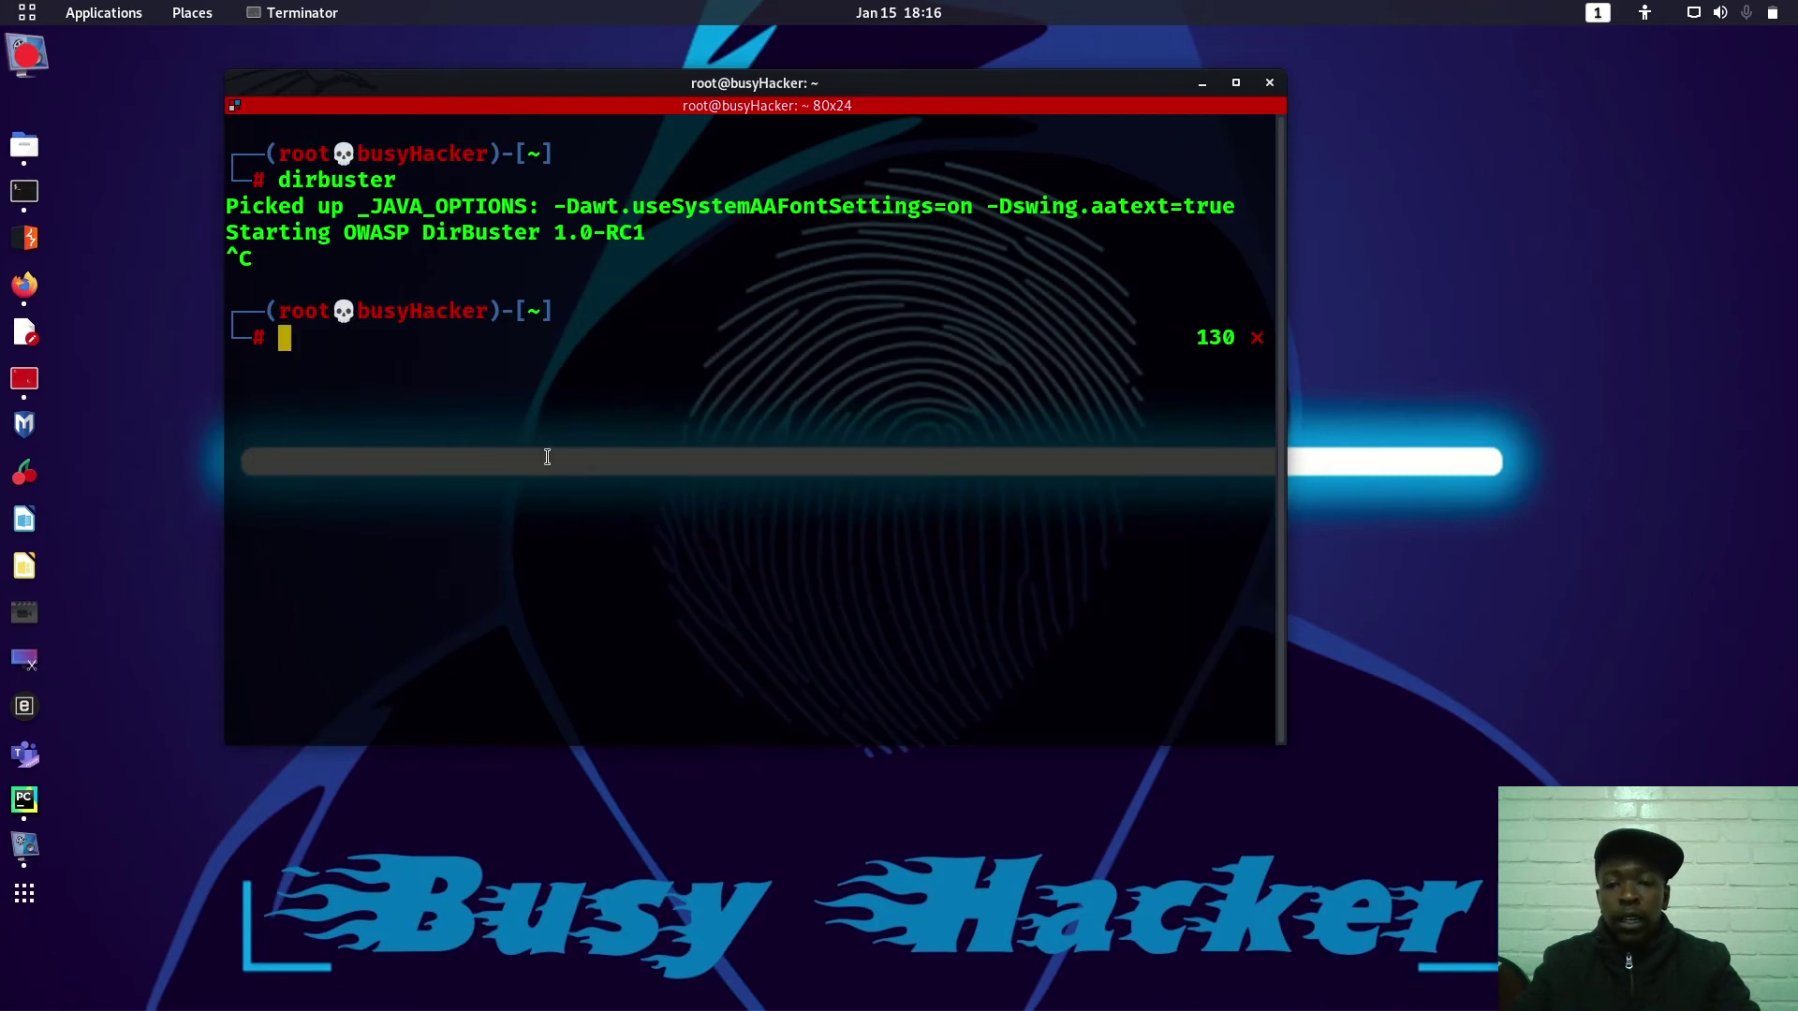
{"action": "type", "text": "clea"}
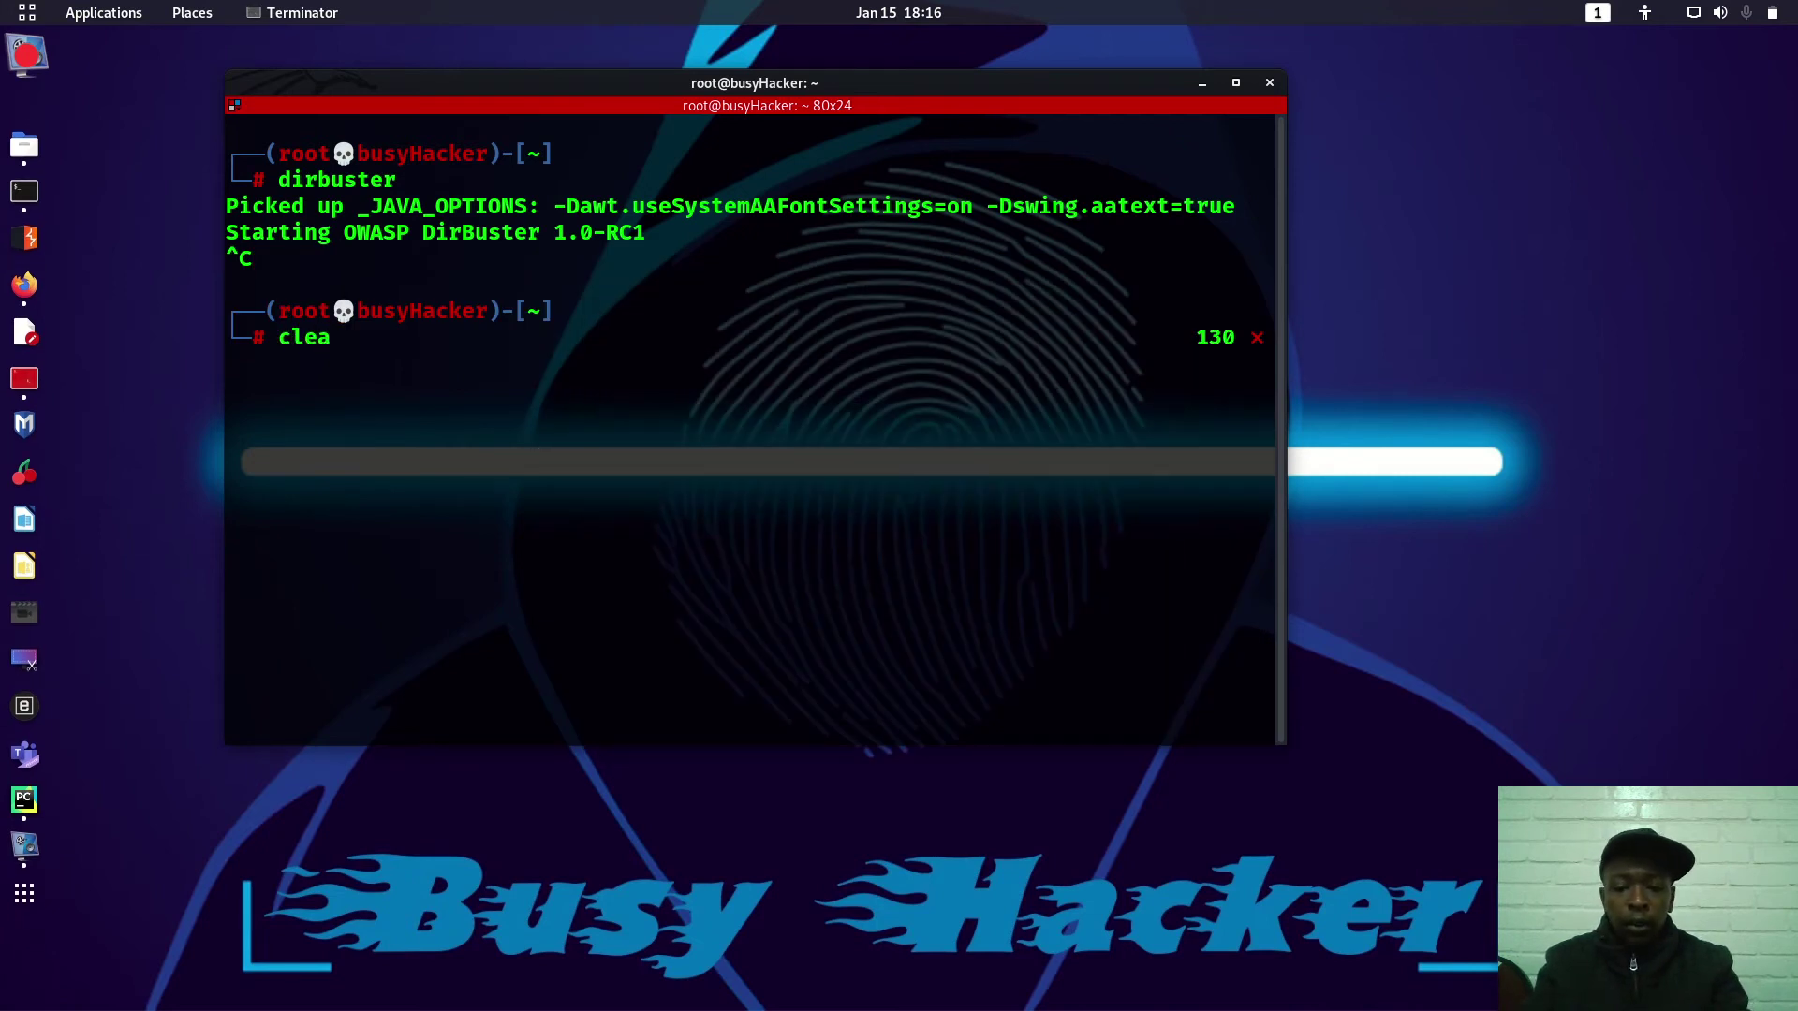
{"action": "type", "text": "r"}
{"action": "key", "text": "Return"}
Start a bash shell in the terminal and clear its screen
{"action": "type", "text": "bash"}
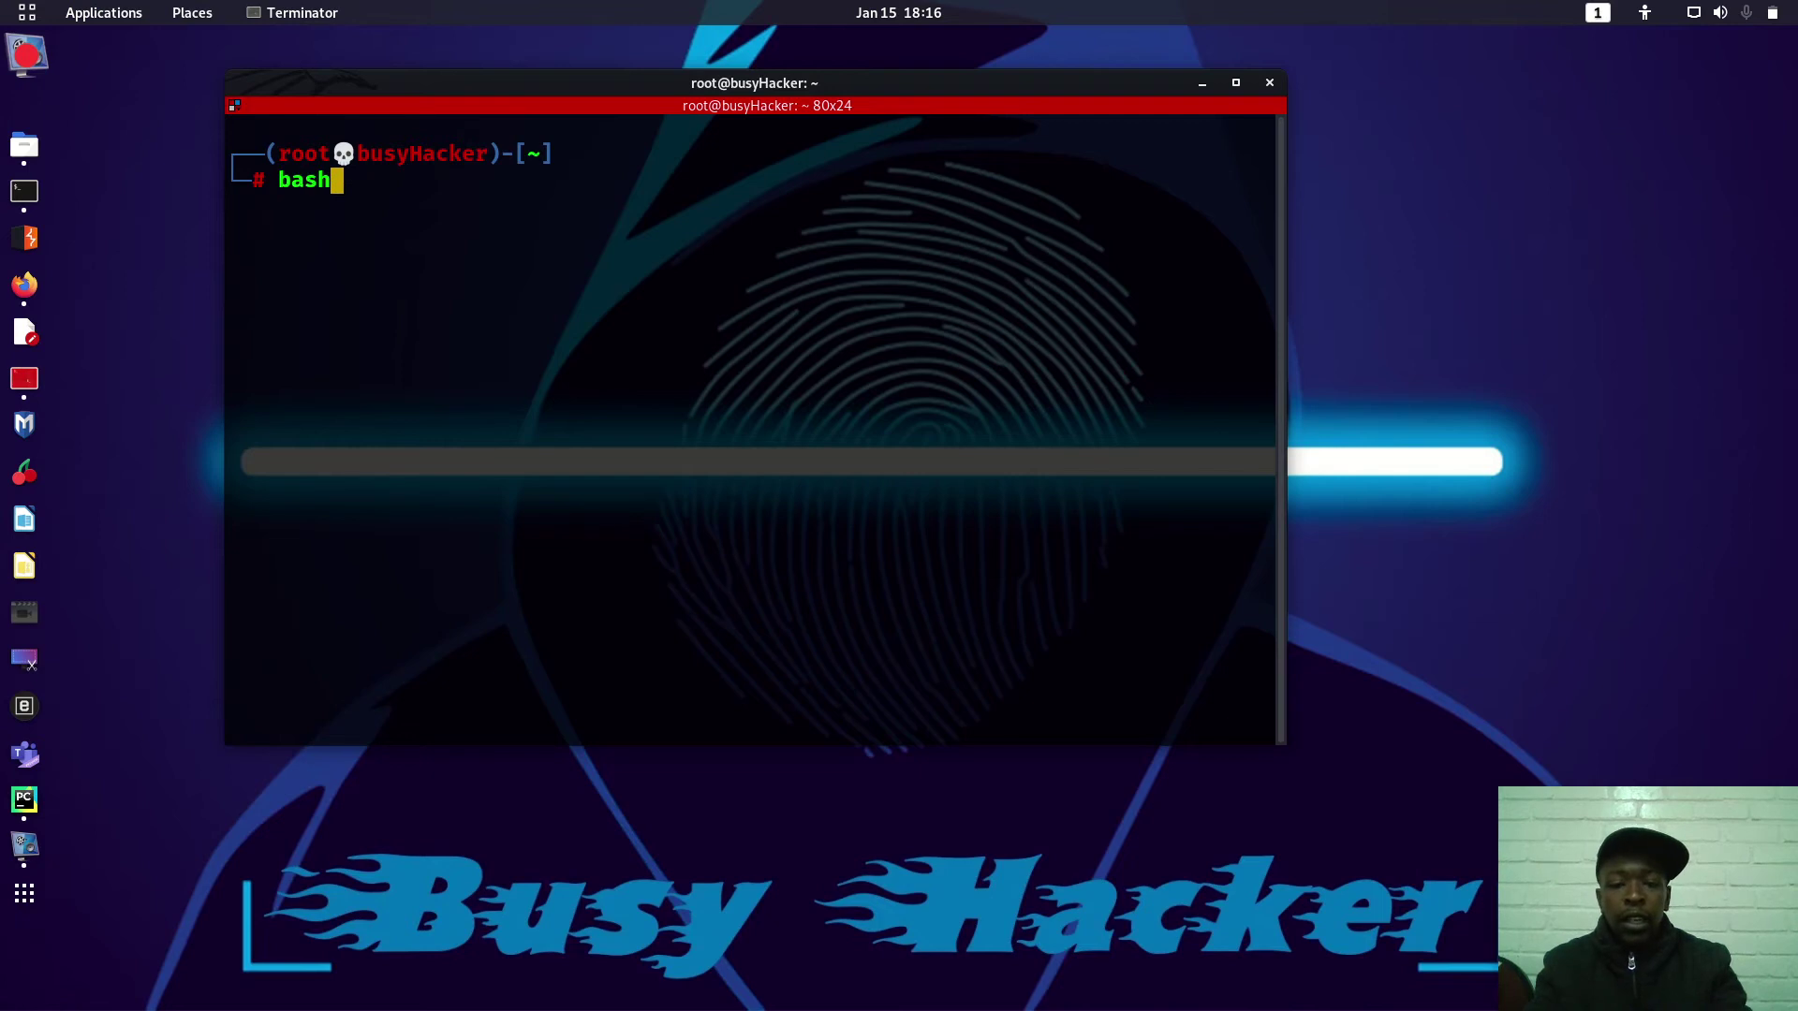
{"action": "key", "text": "Return"}
{"action": "type", "text": "clear"}
{"action": "key", "text": "Return"}
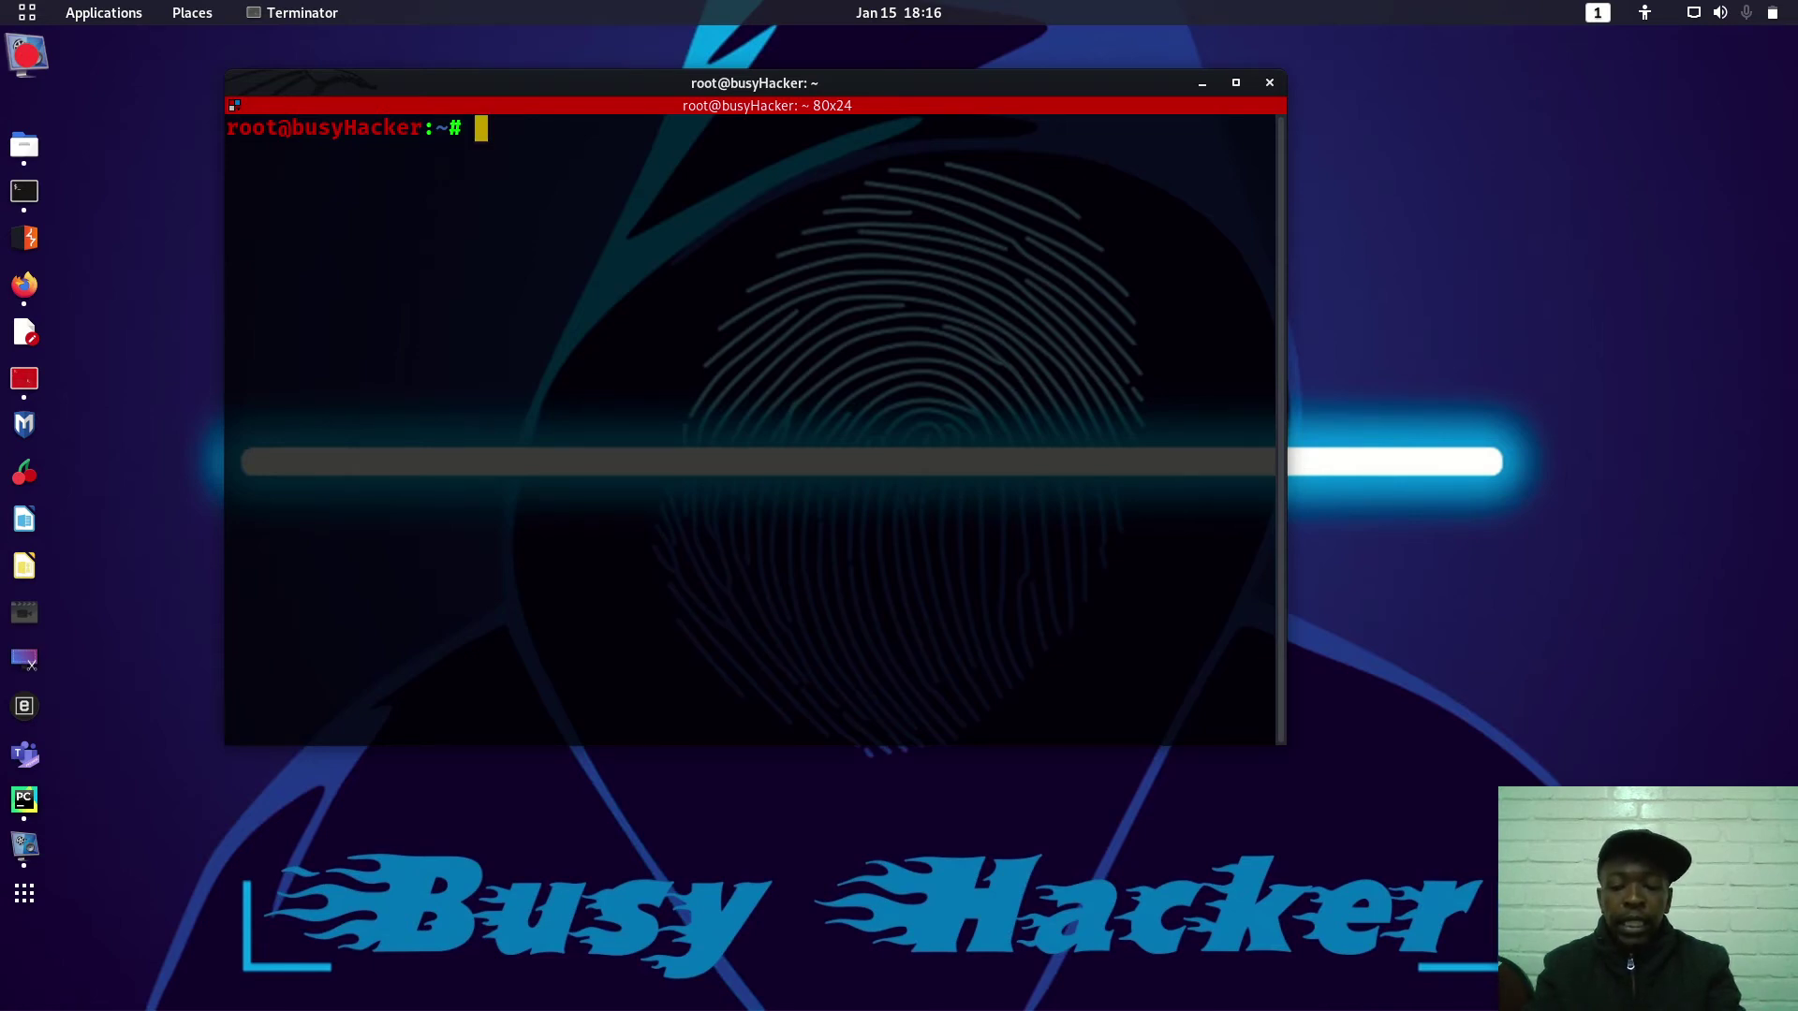
Launch OWASP DirBuster from the bash shell with the dirbuster command
{"action": "type", "text": "dir"}
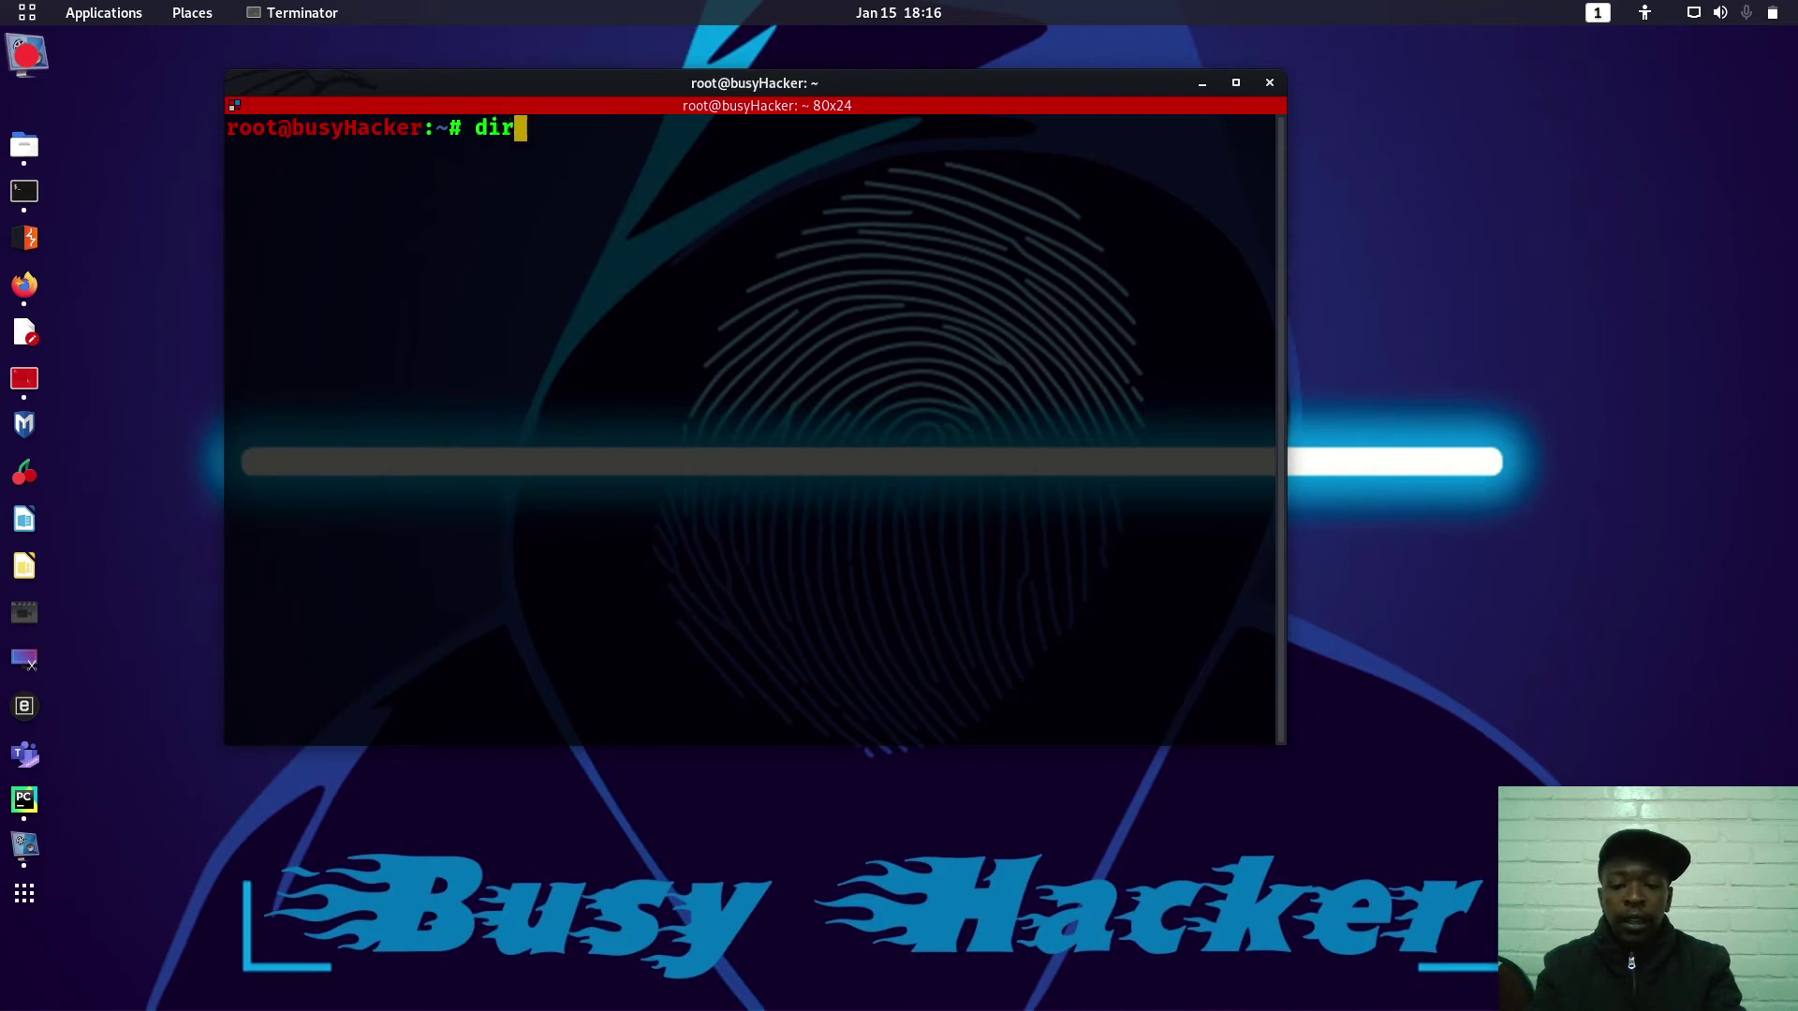
{"action": "type", "text": "buster"}
{"action": "key", "text": "Return"}
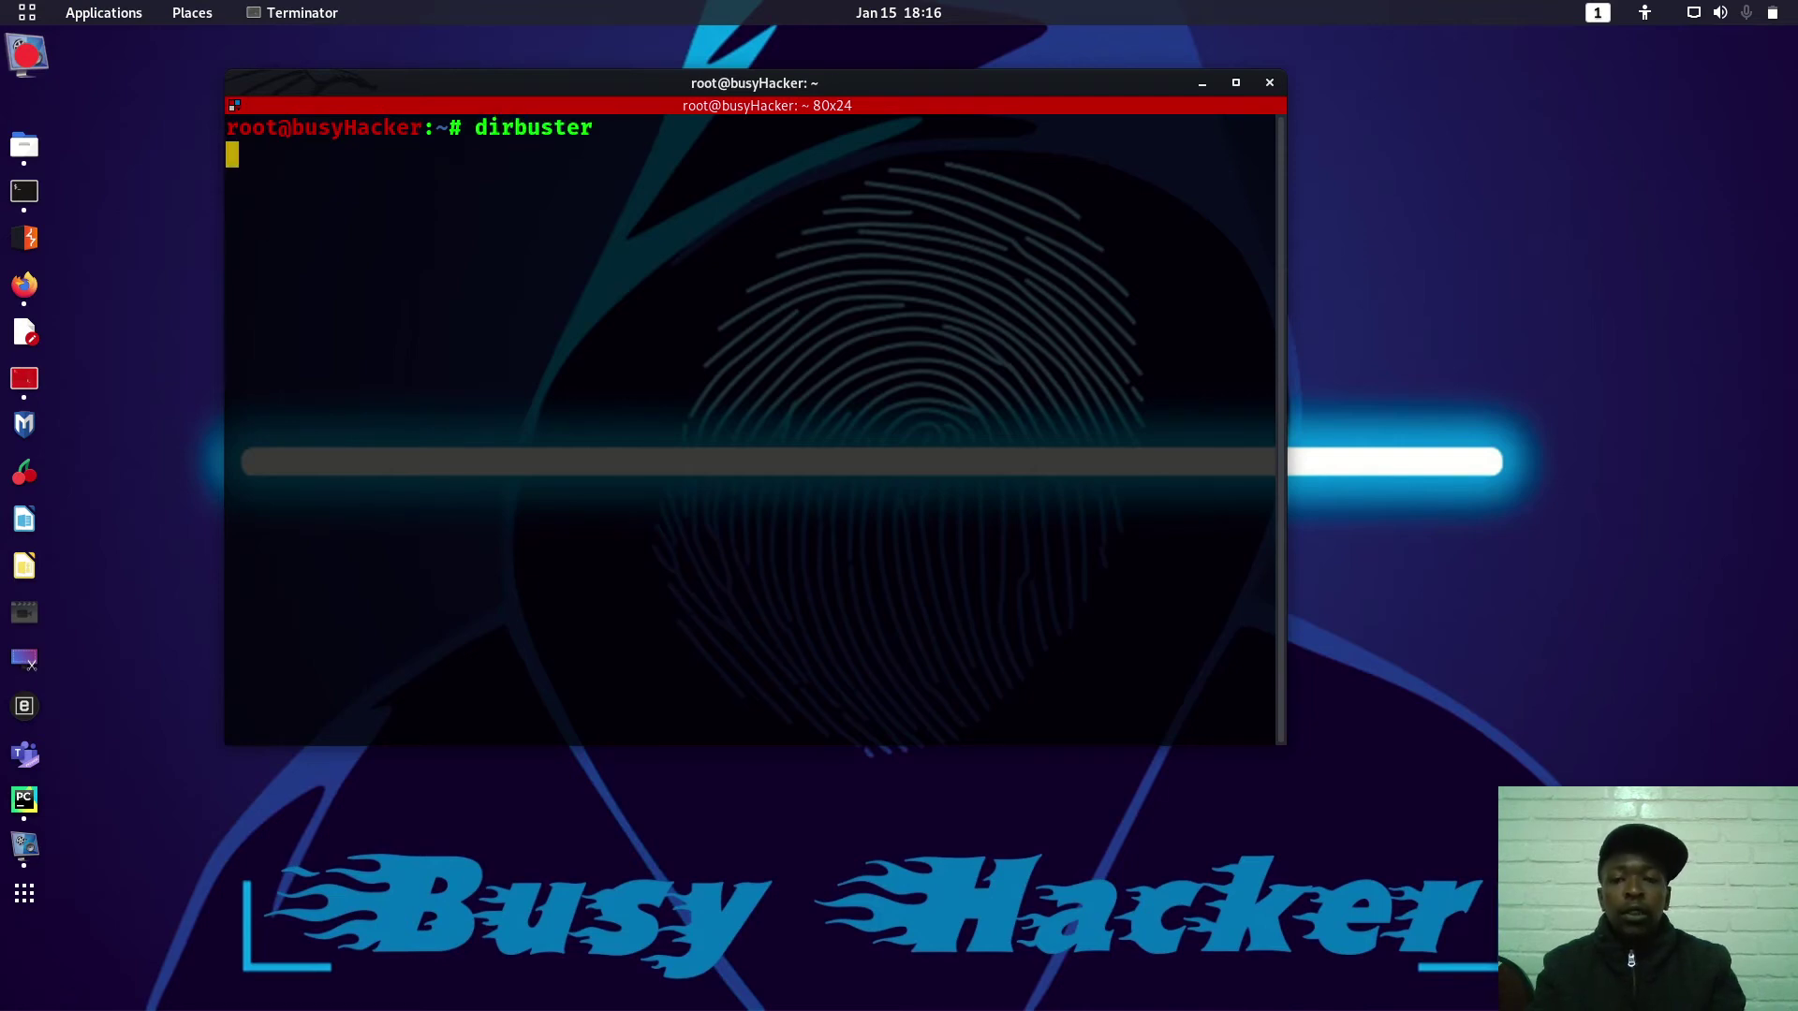
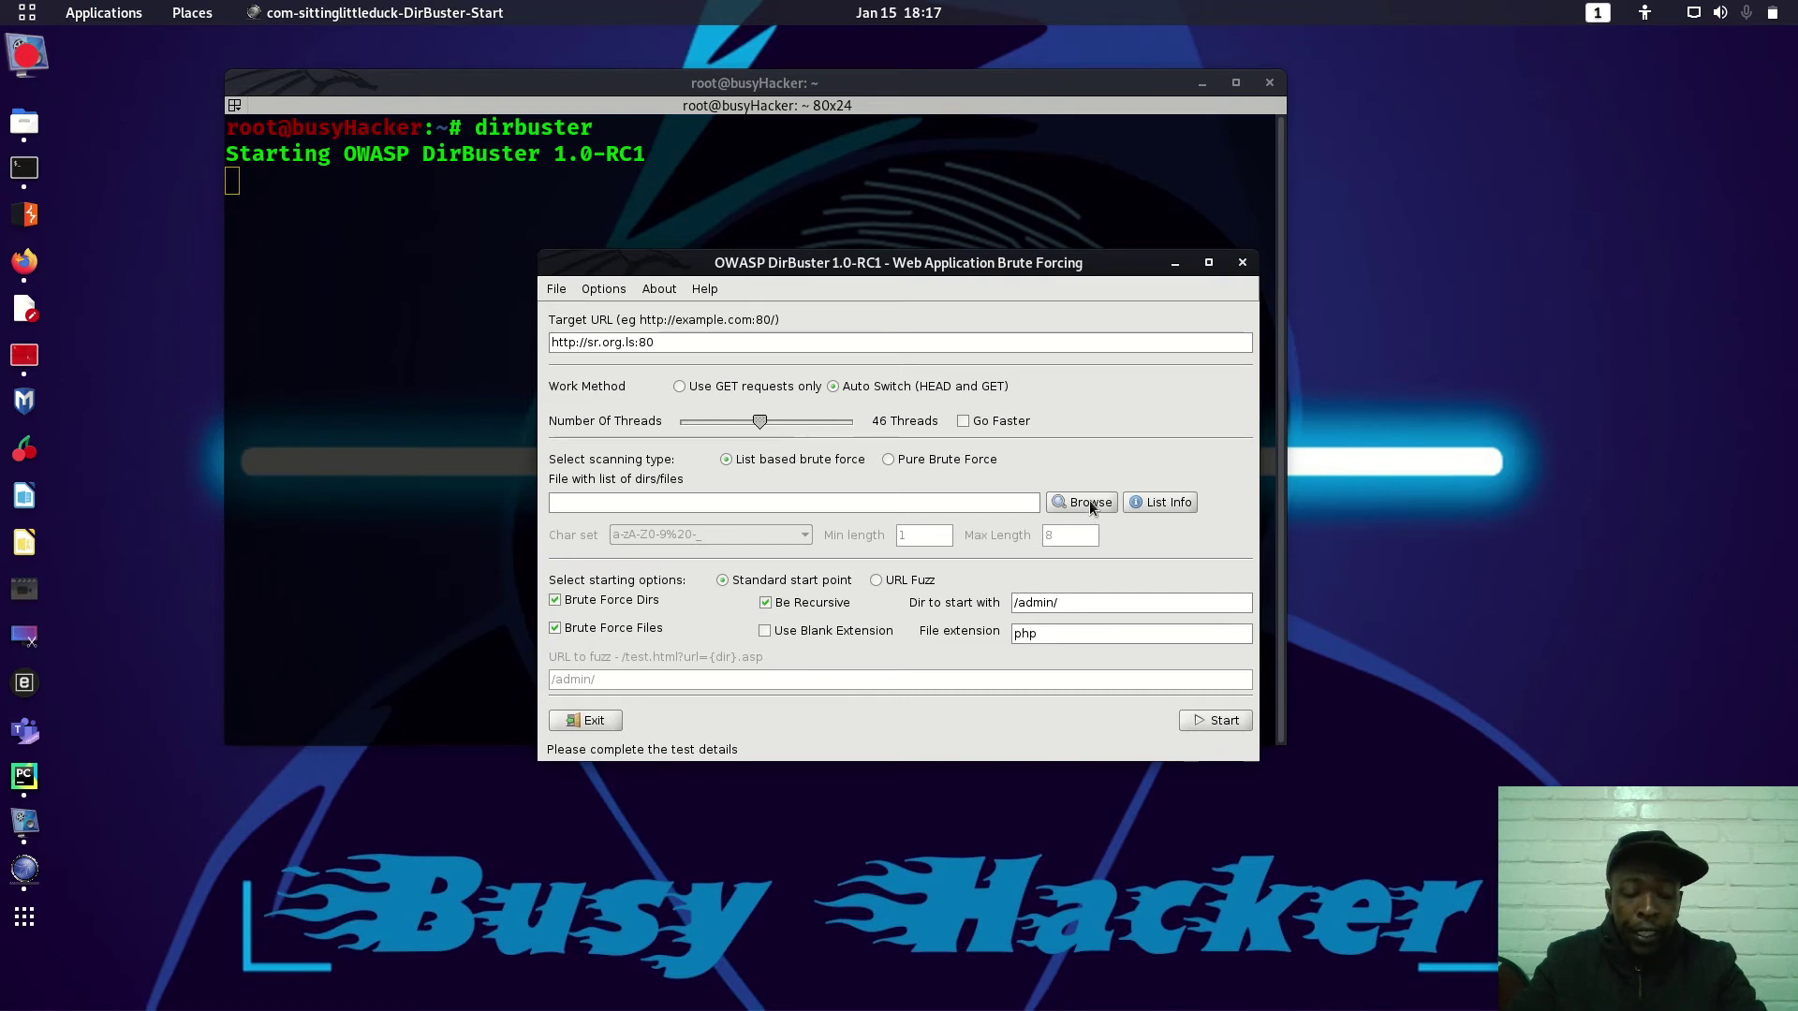
In the directory/file list chooser, go to the root directory and open /usr/share
{"action": "left_click", "coordinate": [858, 405]}
{"action": "left_click", "coordinate": [804, 427]}
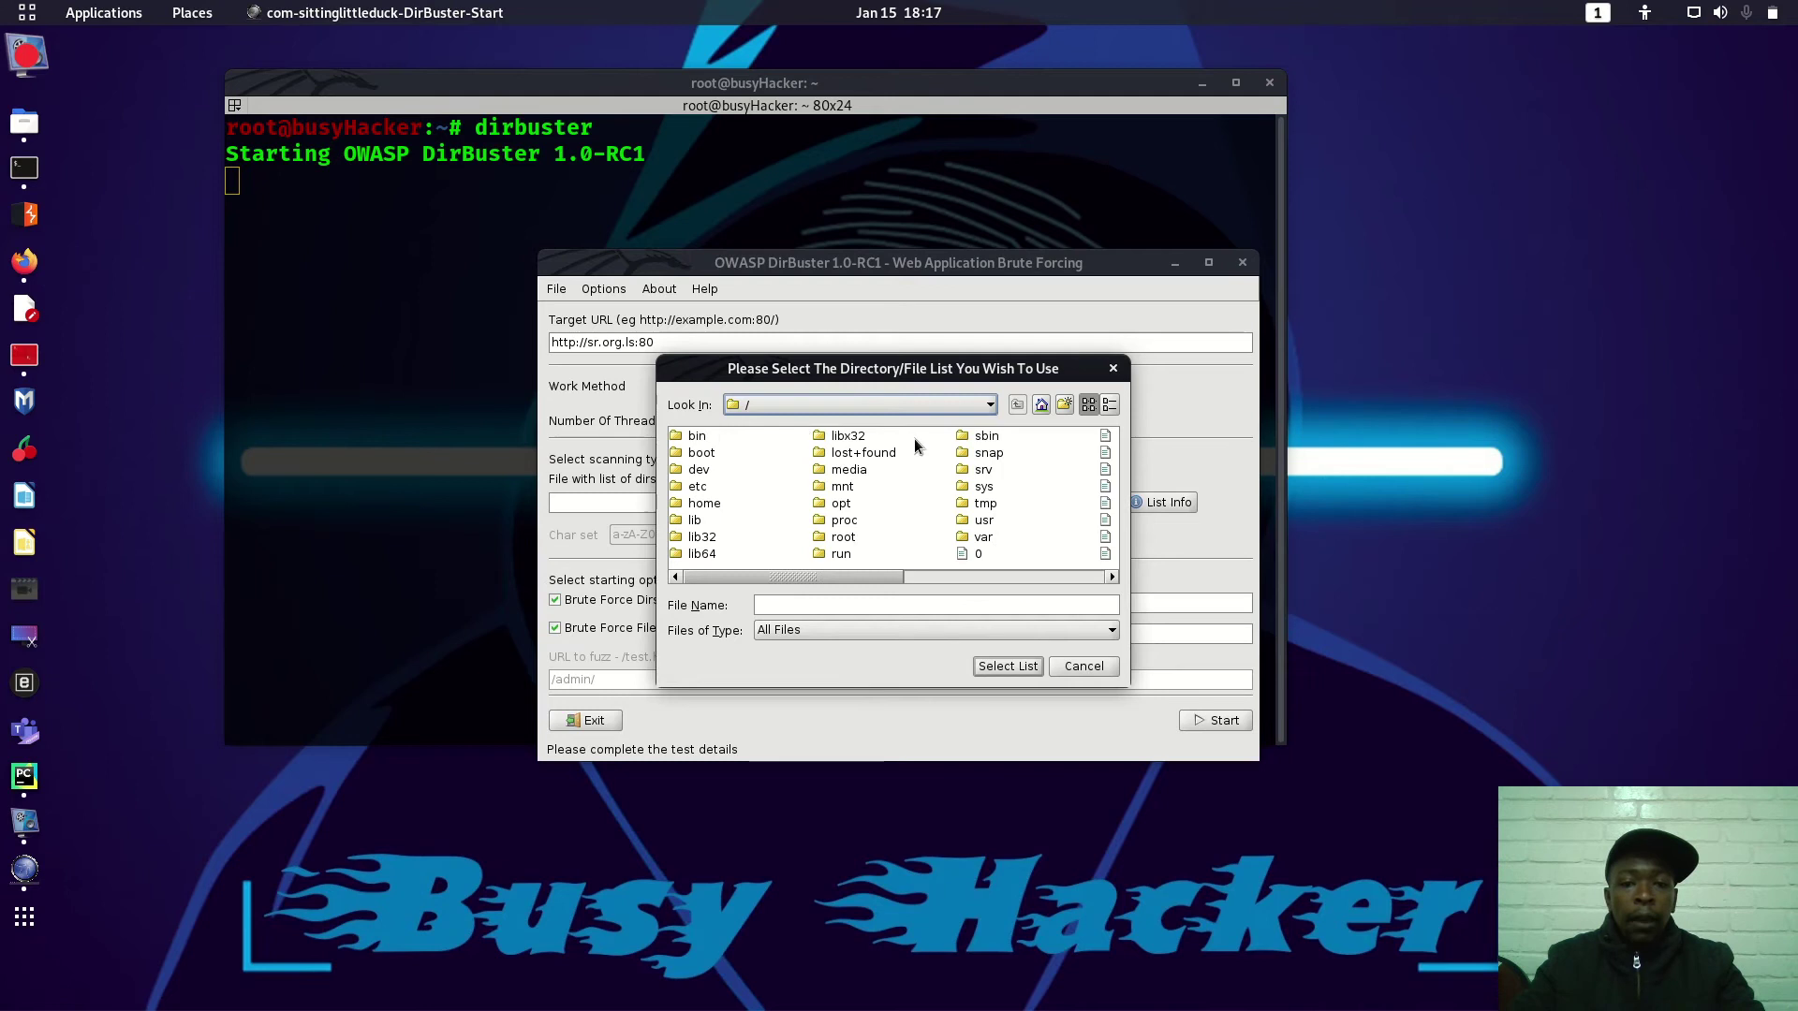
{"action": "double_click", "coordinate": [983, 521]}
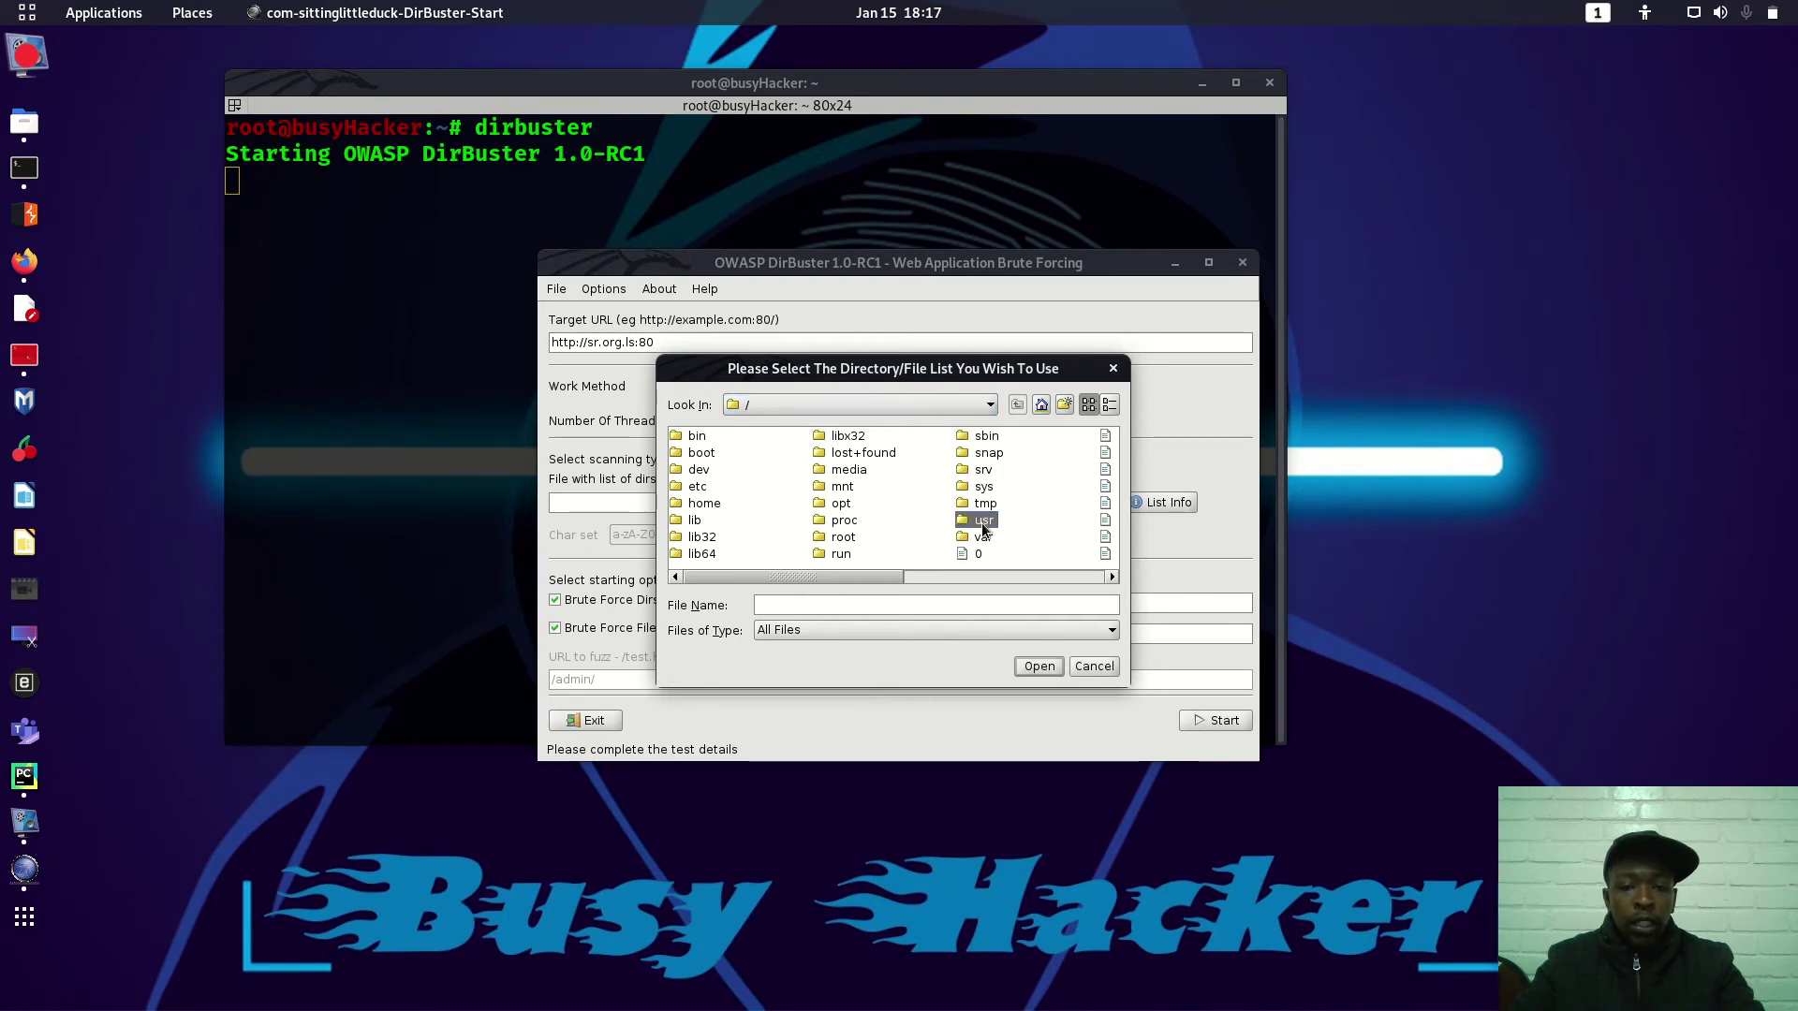
{"action": "double_click", "coordinate": [847, 488]}
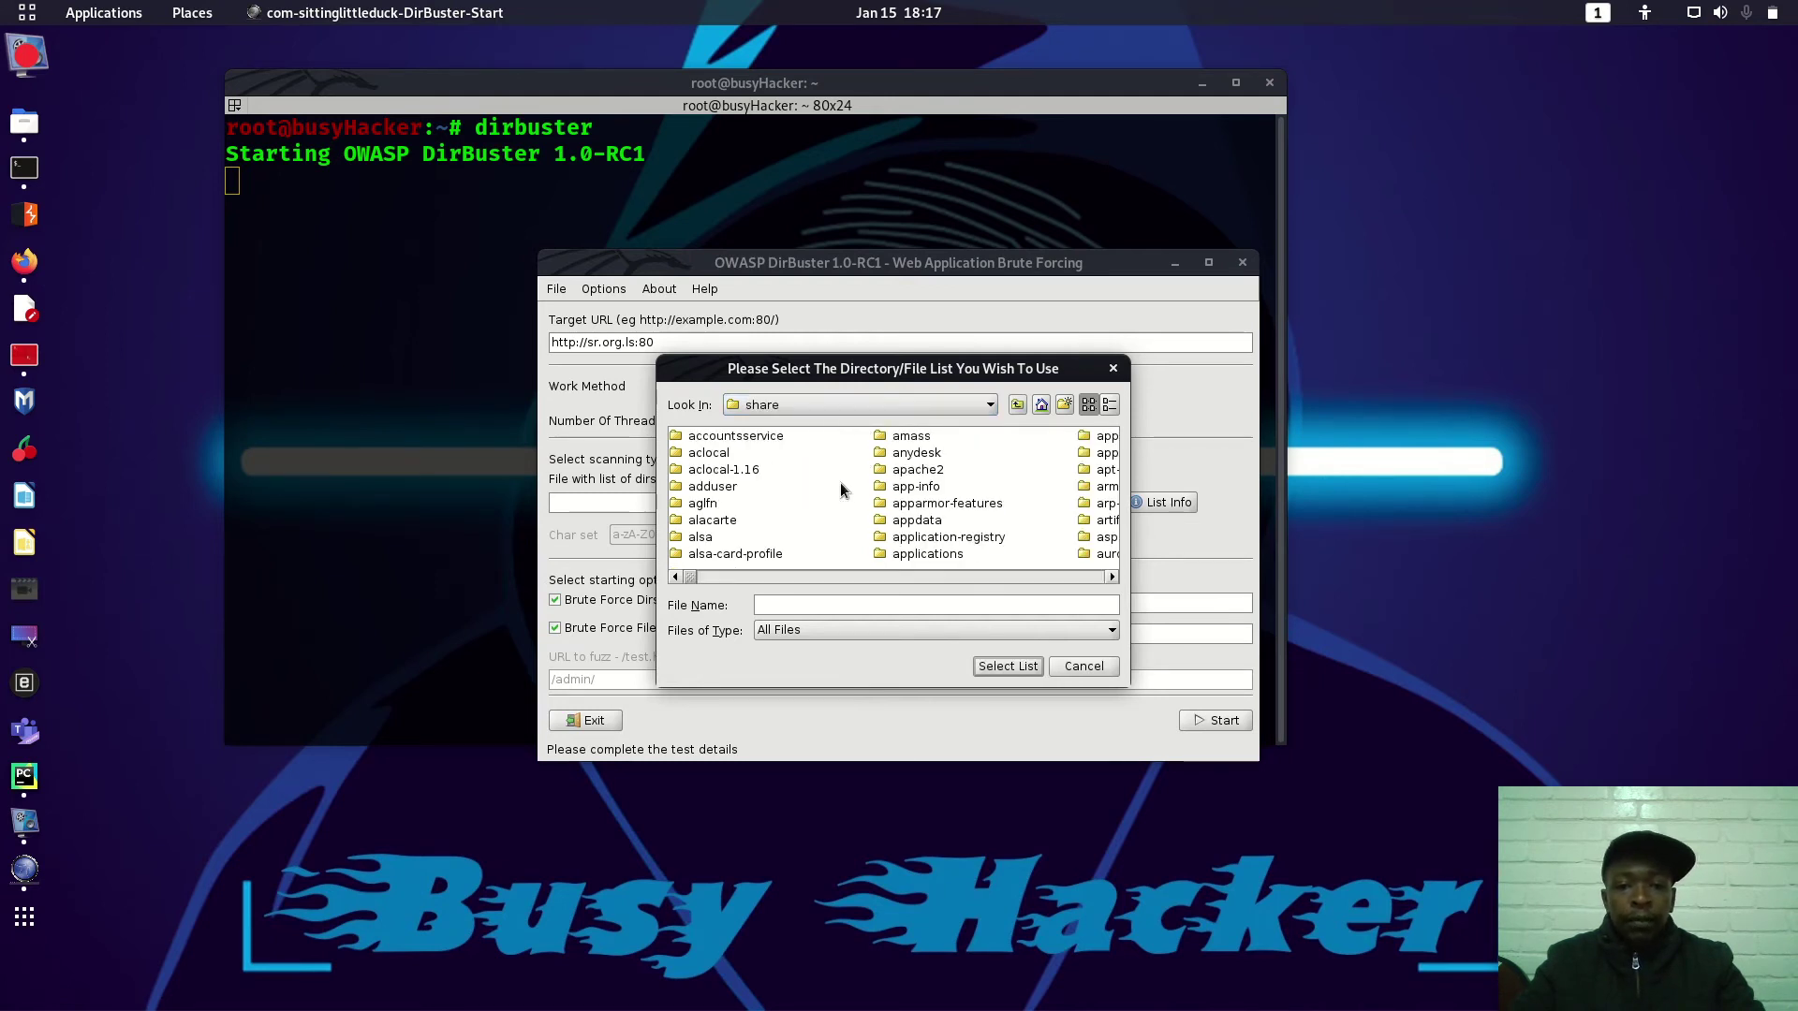
Open the wordlists/dirbuster folder within share and select directory-list-2.3-medium.txt as the brute-force list
{"action": "left_click", "coordinate": [1112, 577]}
{"action": "left_click", "coordinate": [1110, 578]}
{"action": "left_click", "coordinate": [1111, 578]}
{"action": "left_click", "coordinate": [1111, 577]}
{"action": "left_click", "coordinate": [1111, 578]}
{"action": "left_click", "coordinate": [1111, 578]}
{"action": "left_click", "coordinate": [1112, 578]}
{"action": "left_click", "coordinate": [1111, 578]}
{"action": "left_click", "coordinate": [1112, 577]}
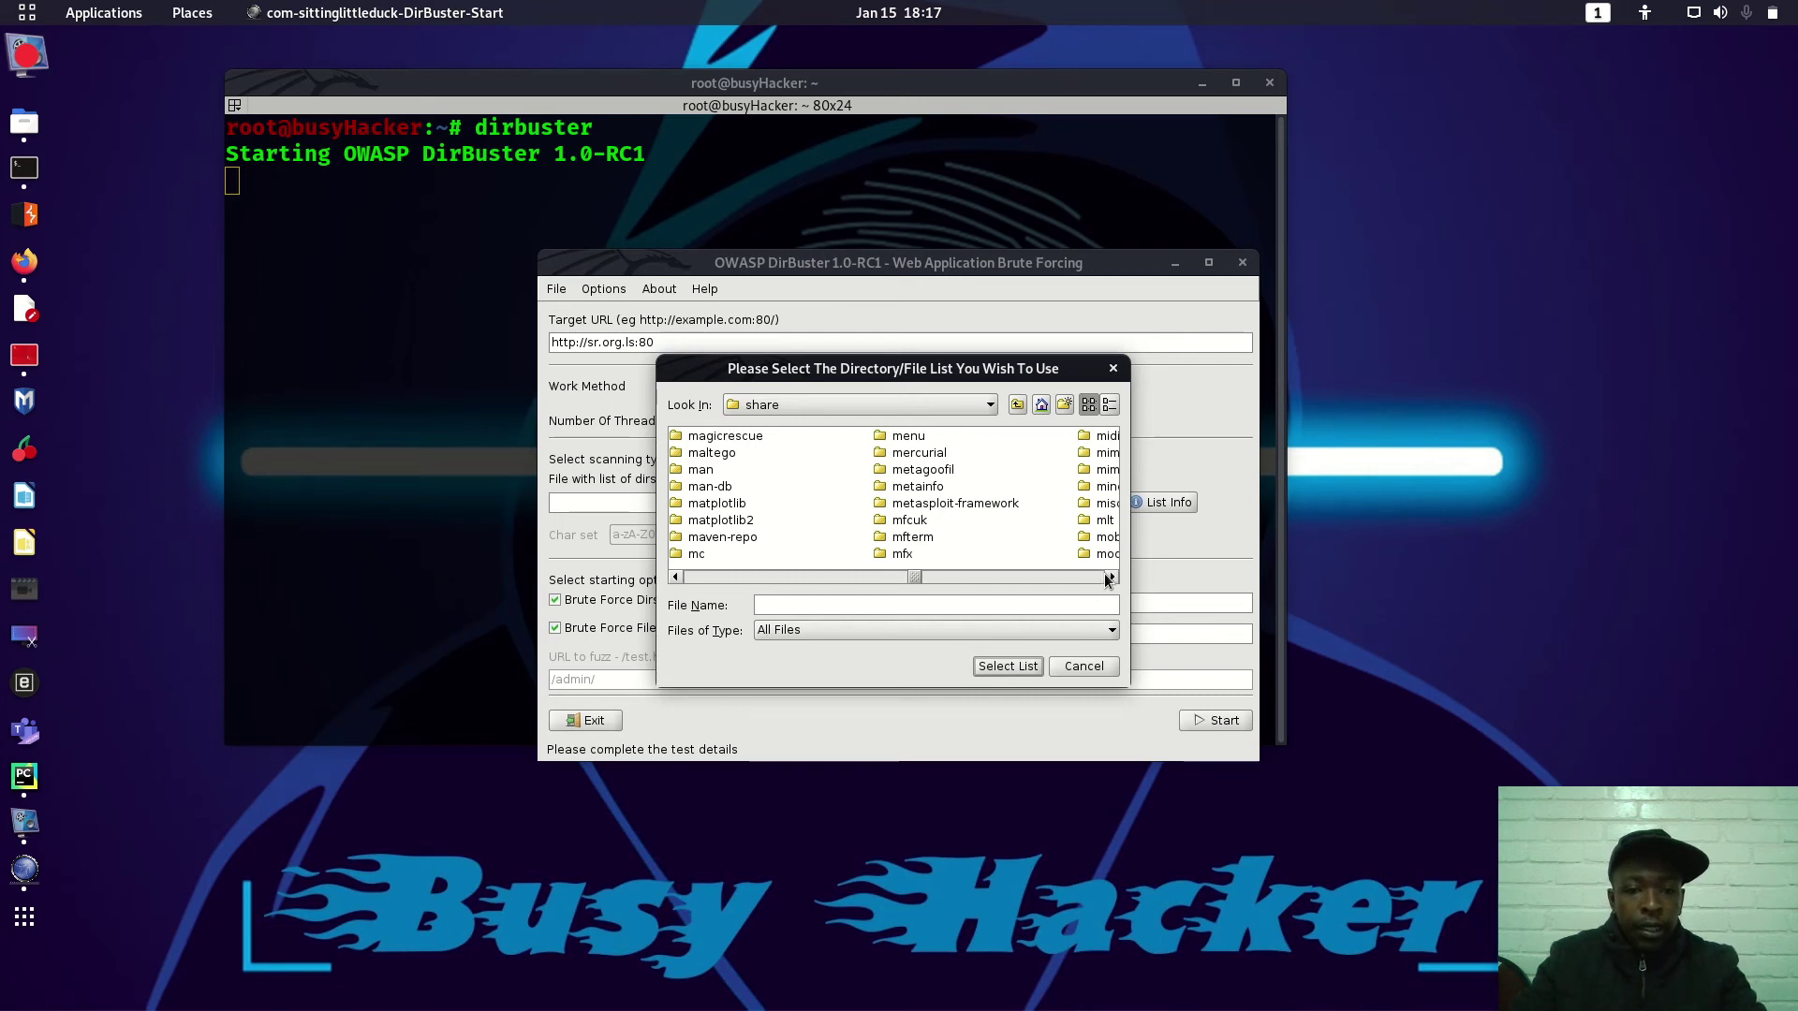
{"action": "left_click", "coordinate": [1111, 577]}
{"action": "left_click", "coordinate": [1110, 577]}
{"action": "left_click", "coordinate": [1110, 578]}
{"action": "left_click", "coordinate": [1110, 577]}
{"action": "left_click", "coordinate": [1110, 577]}
{"action": "left_click", "coordinate": [1110, 577]}
{"action": "left_click", "coordinate": [1109, 577]}
{"action": "left_click", "coordinate": [1110, 577]}
{"action": "left_click", "coordinate": [1110, 577]}
{"action": "left_click", "coordinate": [1109, 578]}
{"action": "left_click", "coordinate": [1109, 577]}
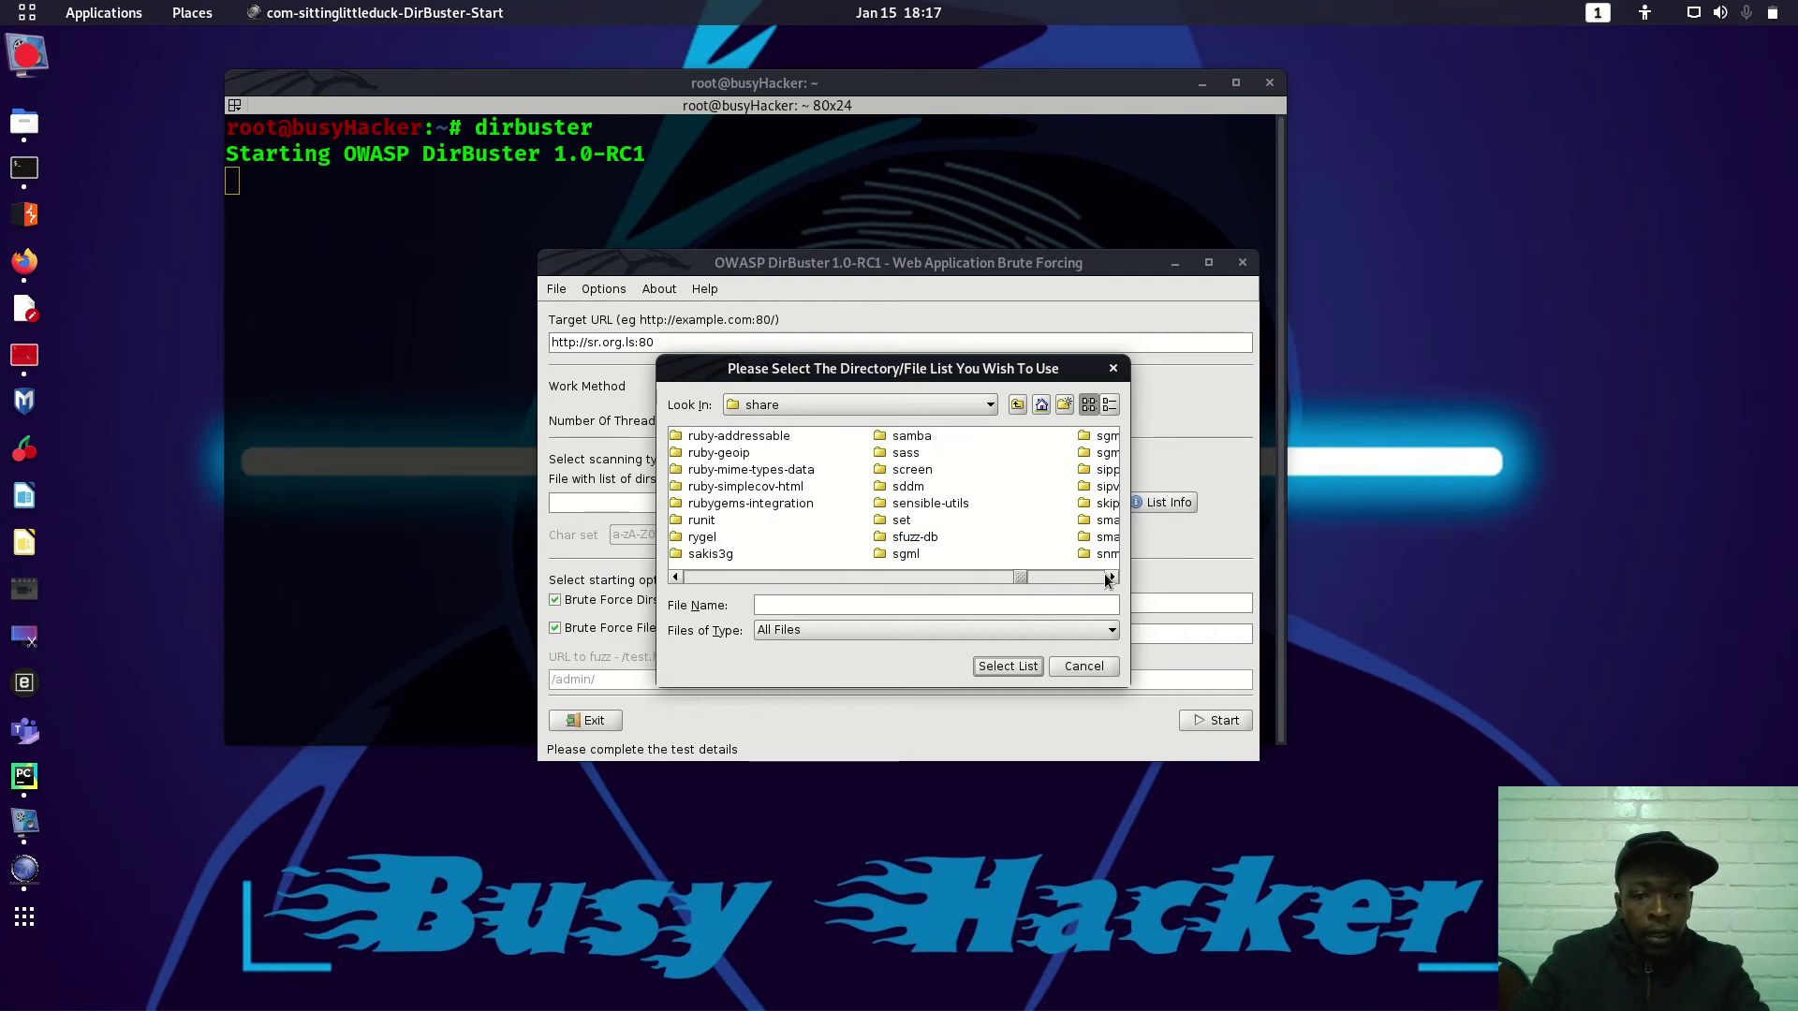
{"action": "left_click", "coordinate": [1108, 578]}
{"action": "left_click", "coordinate": [1108, 578]}
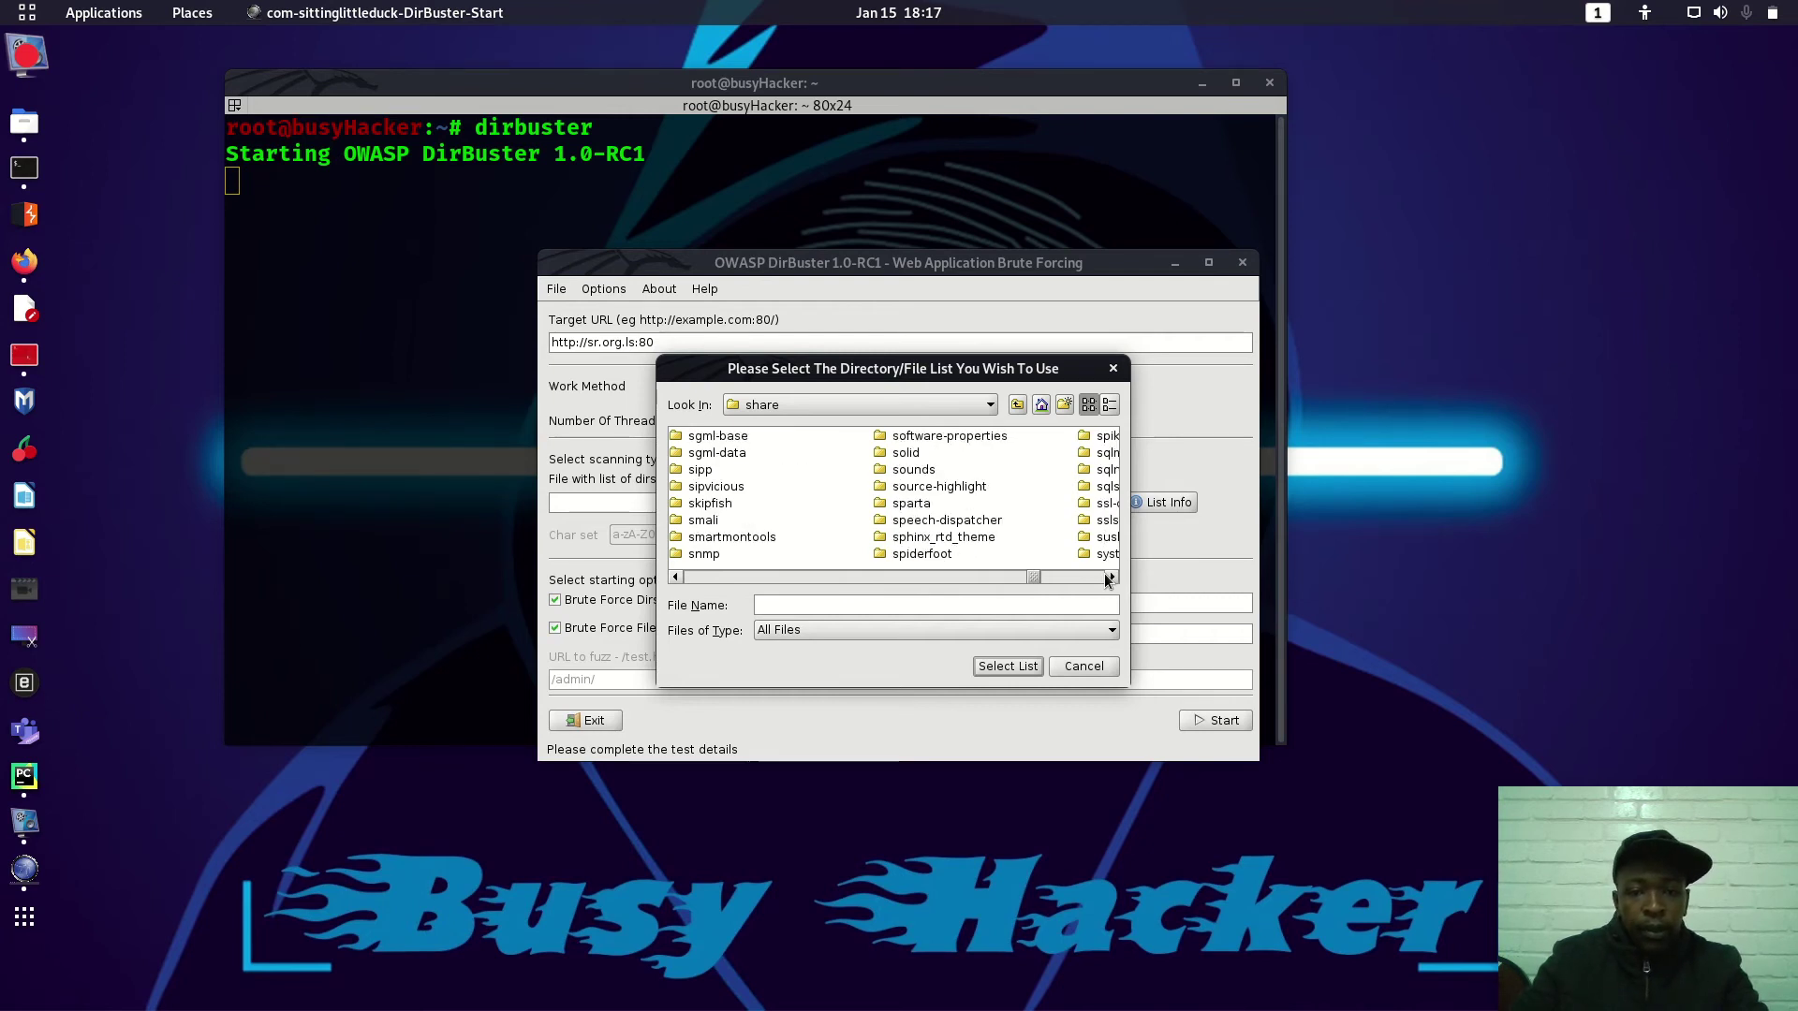
{"action": "left_click", "coordinate": [1107, 577]}
{"action": "left_click", "coordinate": [1106, 575]}
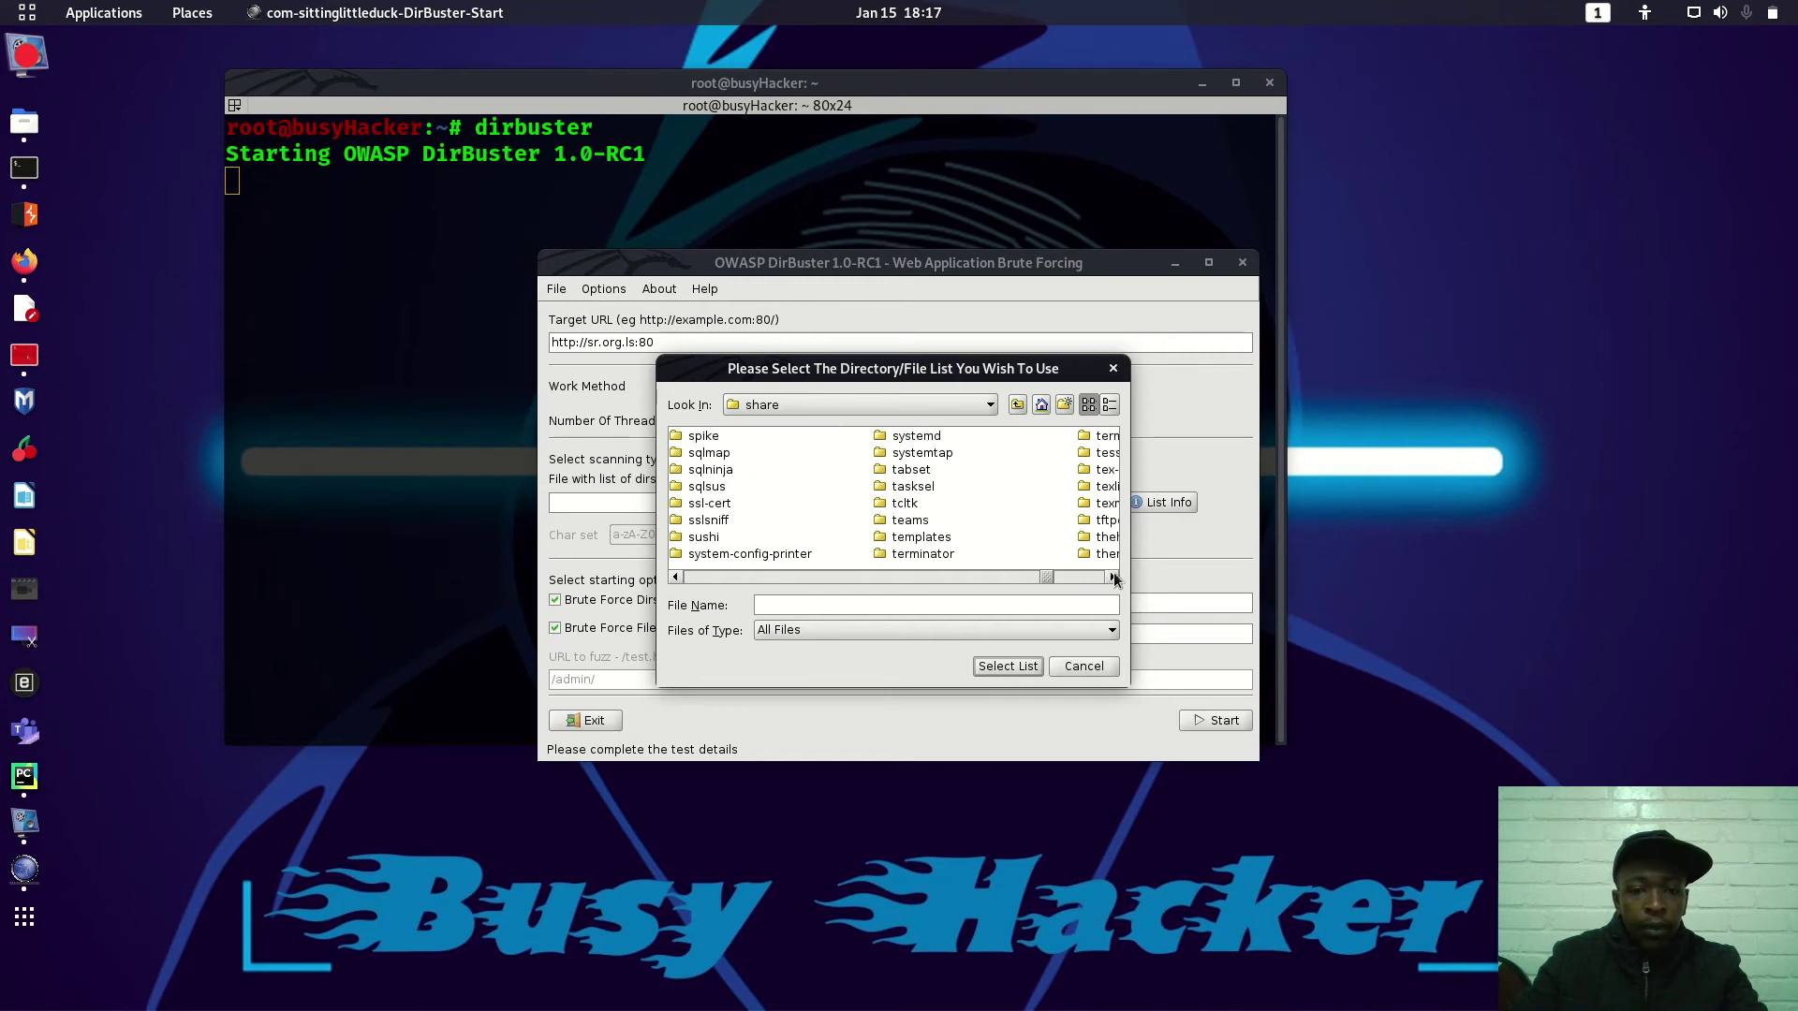
{"action": "left_click", "coordinate": [1115, 576]}
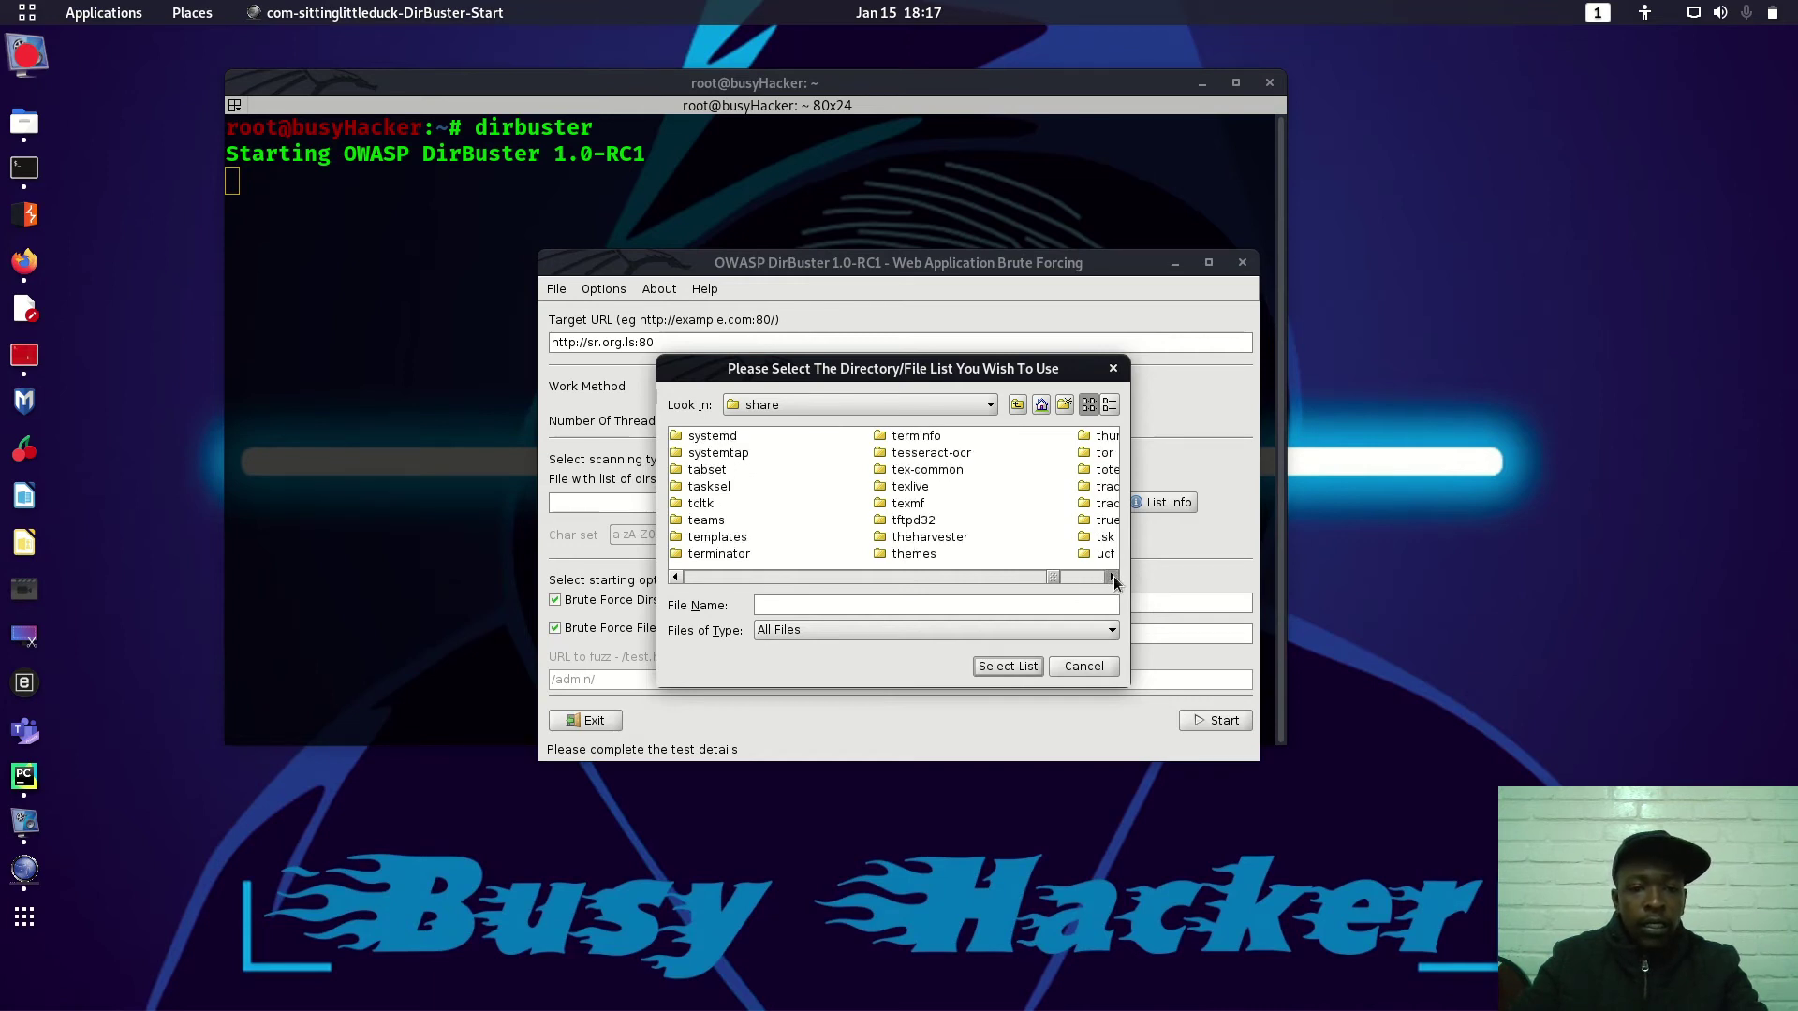
{"action": "left_click", "coordinate": [1114, 576]}
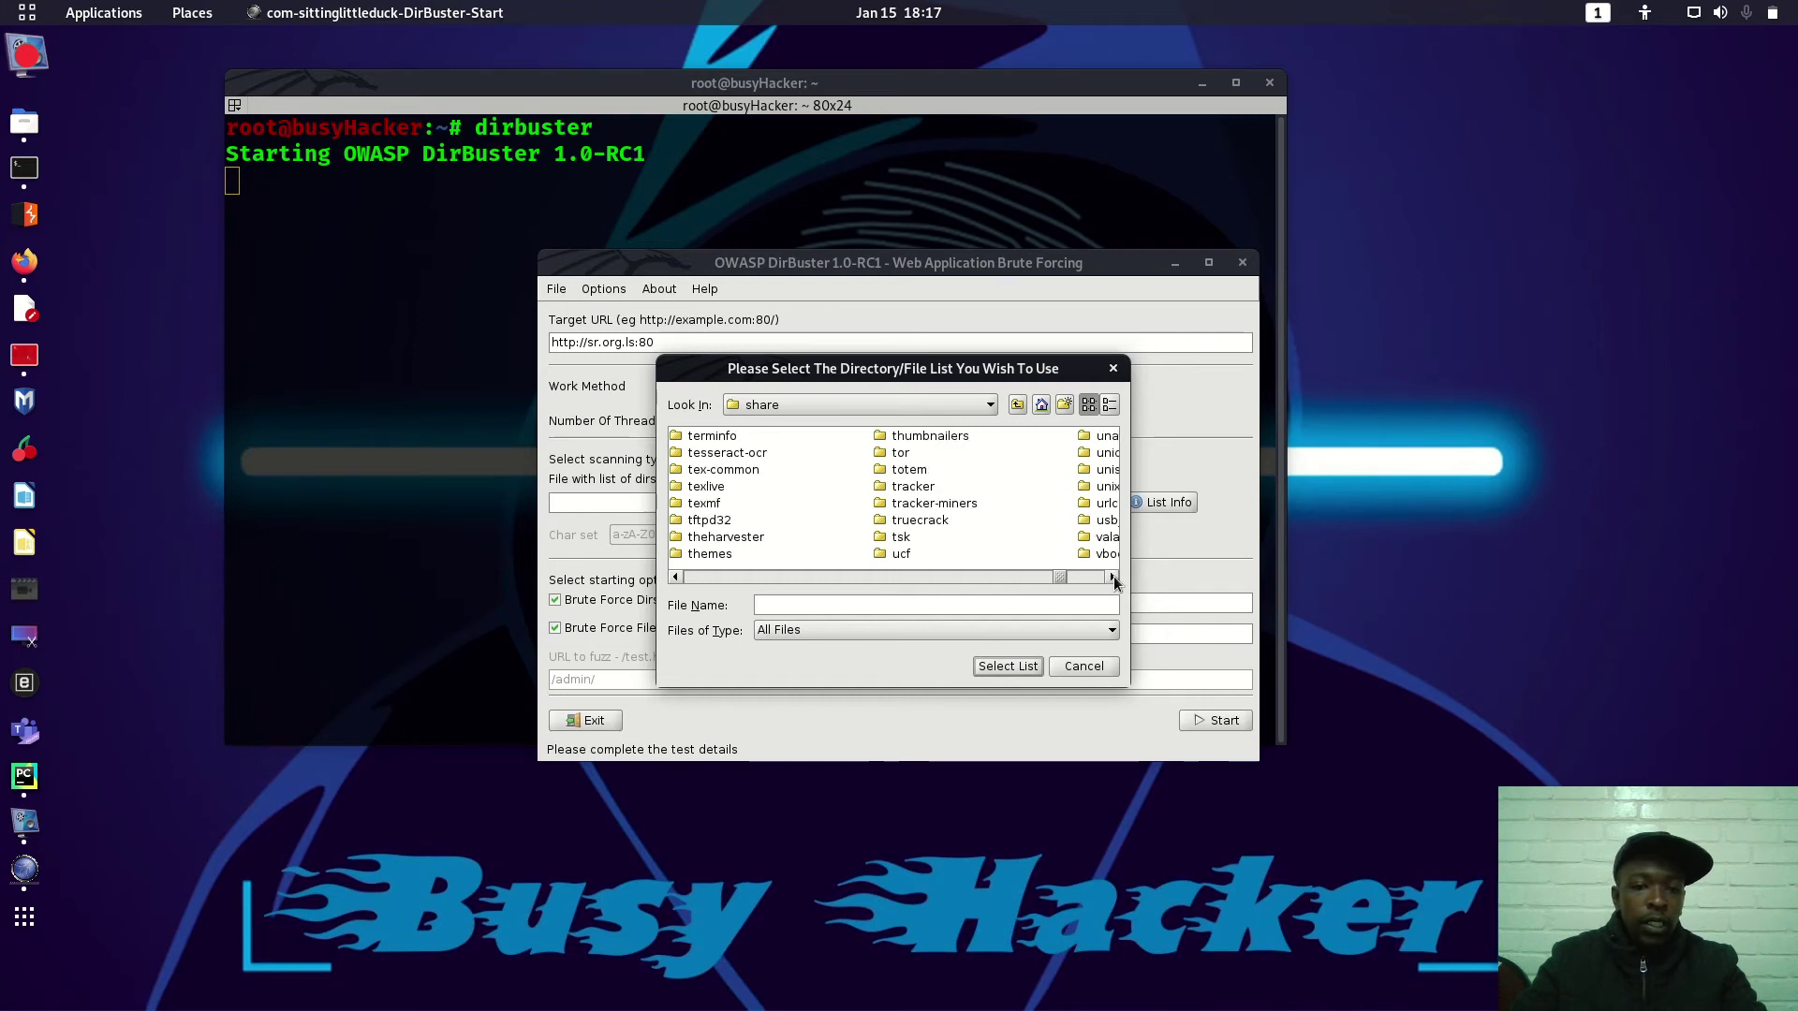
{"action": "left_click", "coordinate": [1115, 576]}
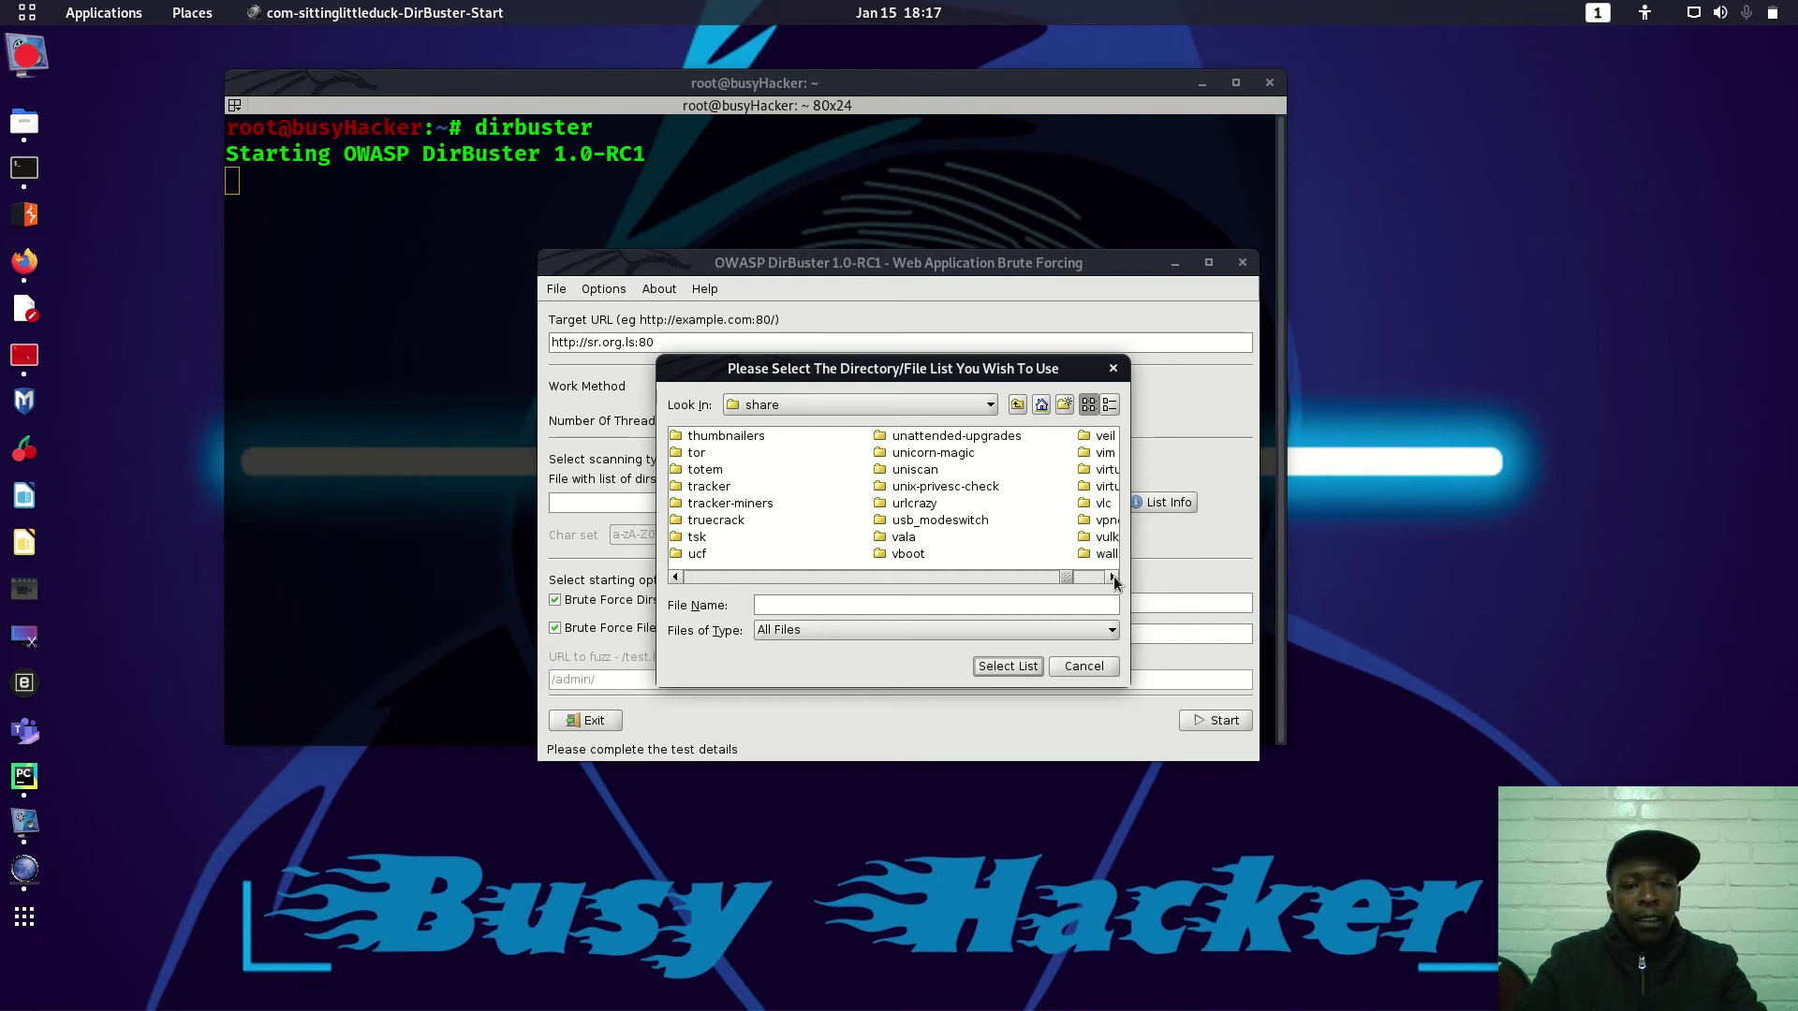
{"action": "left_click", "coordinate": [1114, 576]}
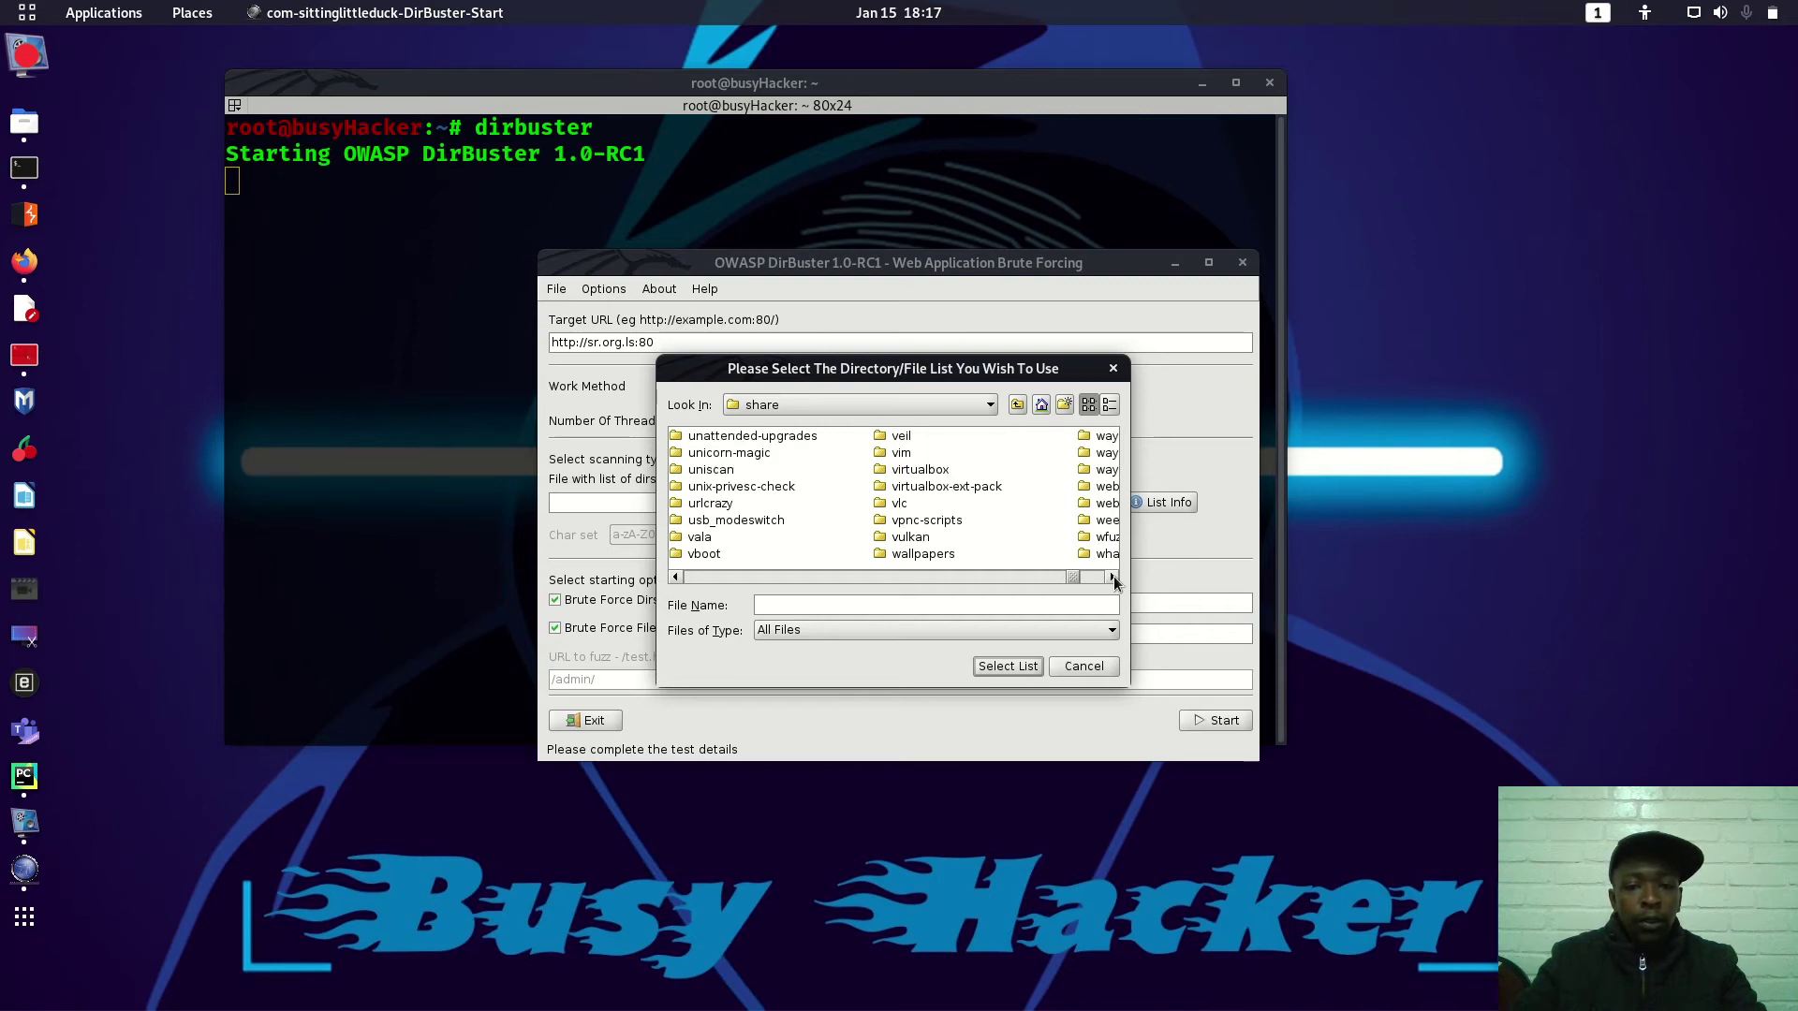
{"action": "left_click", "coordinate": [1114, 578]}
{"action": "left_click", "coordinate": [1113, 578]}
{"action": "left_click", "coordinate": [1114, 578]}
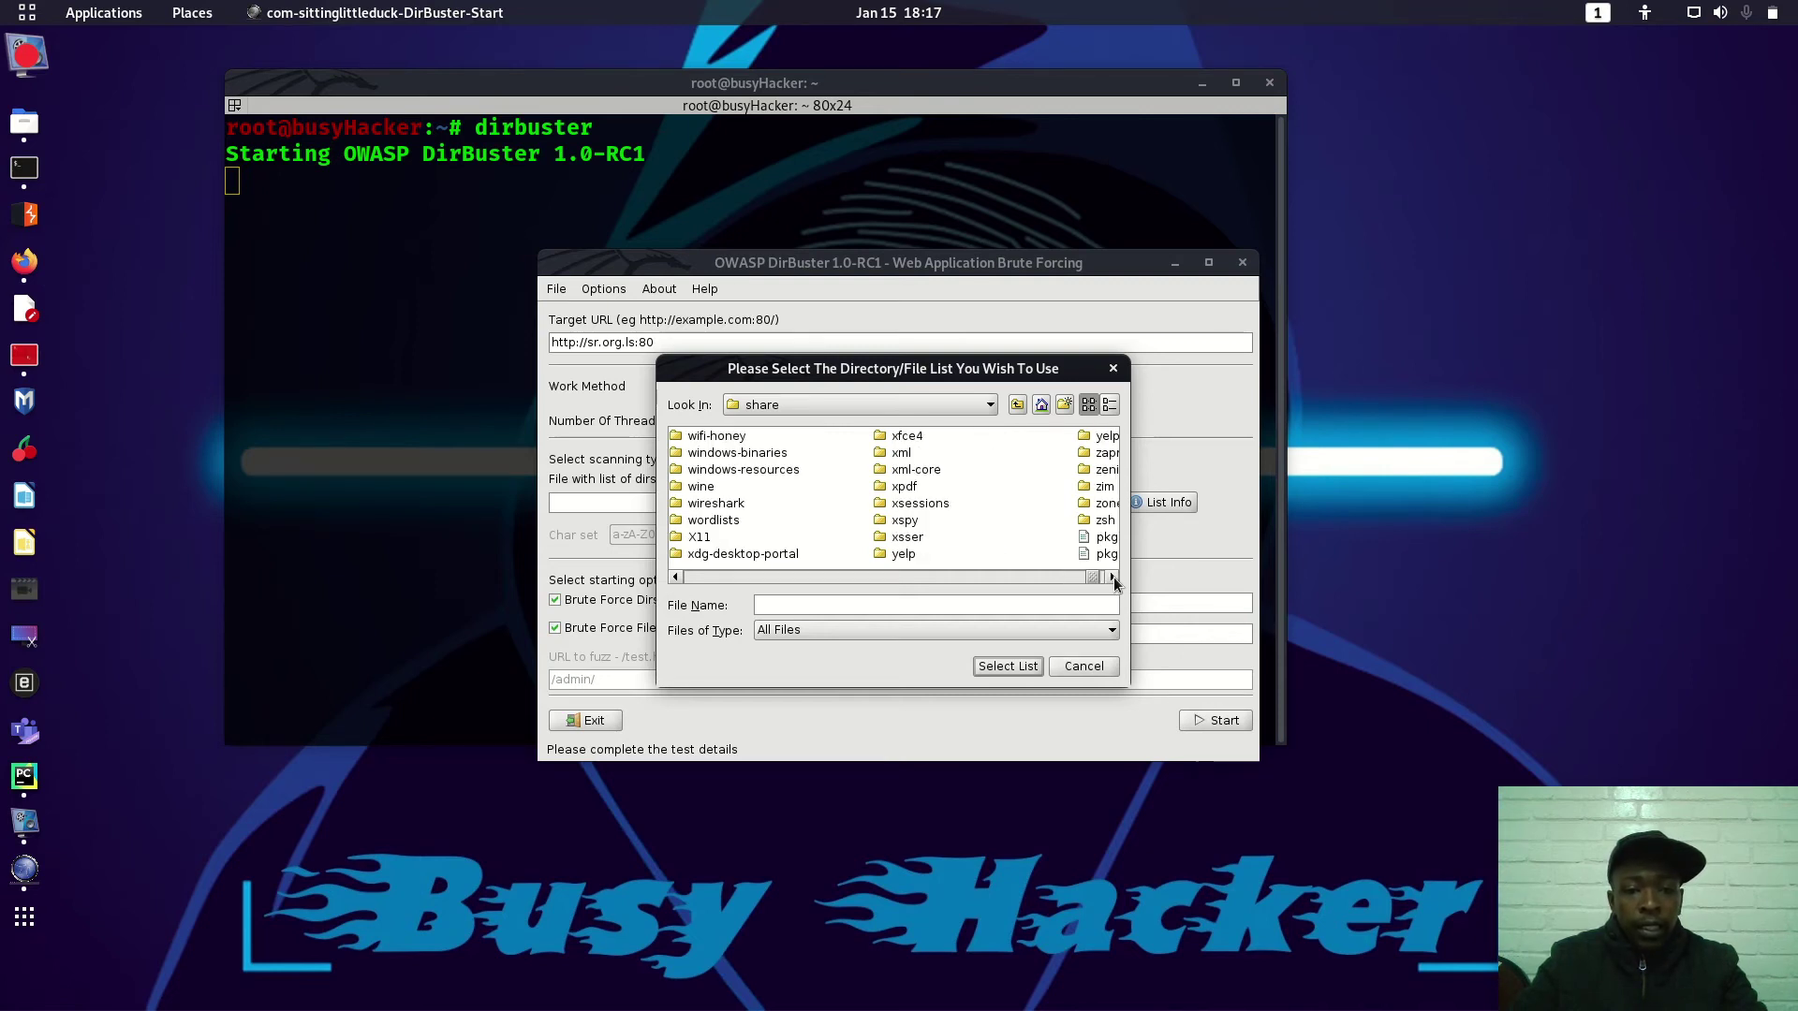
{"action": "double_click", "coordinate": [715, 521]}
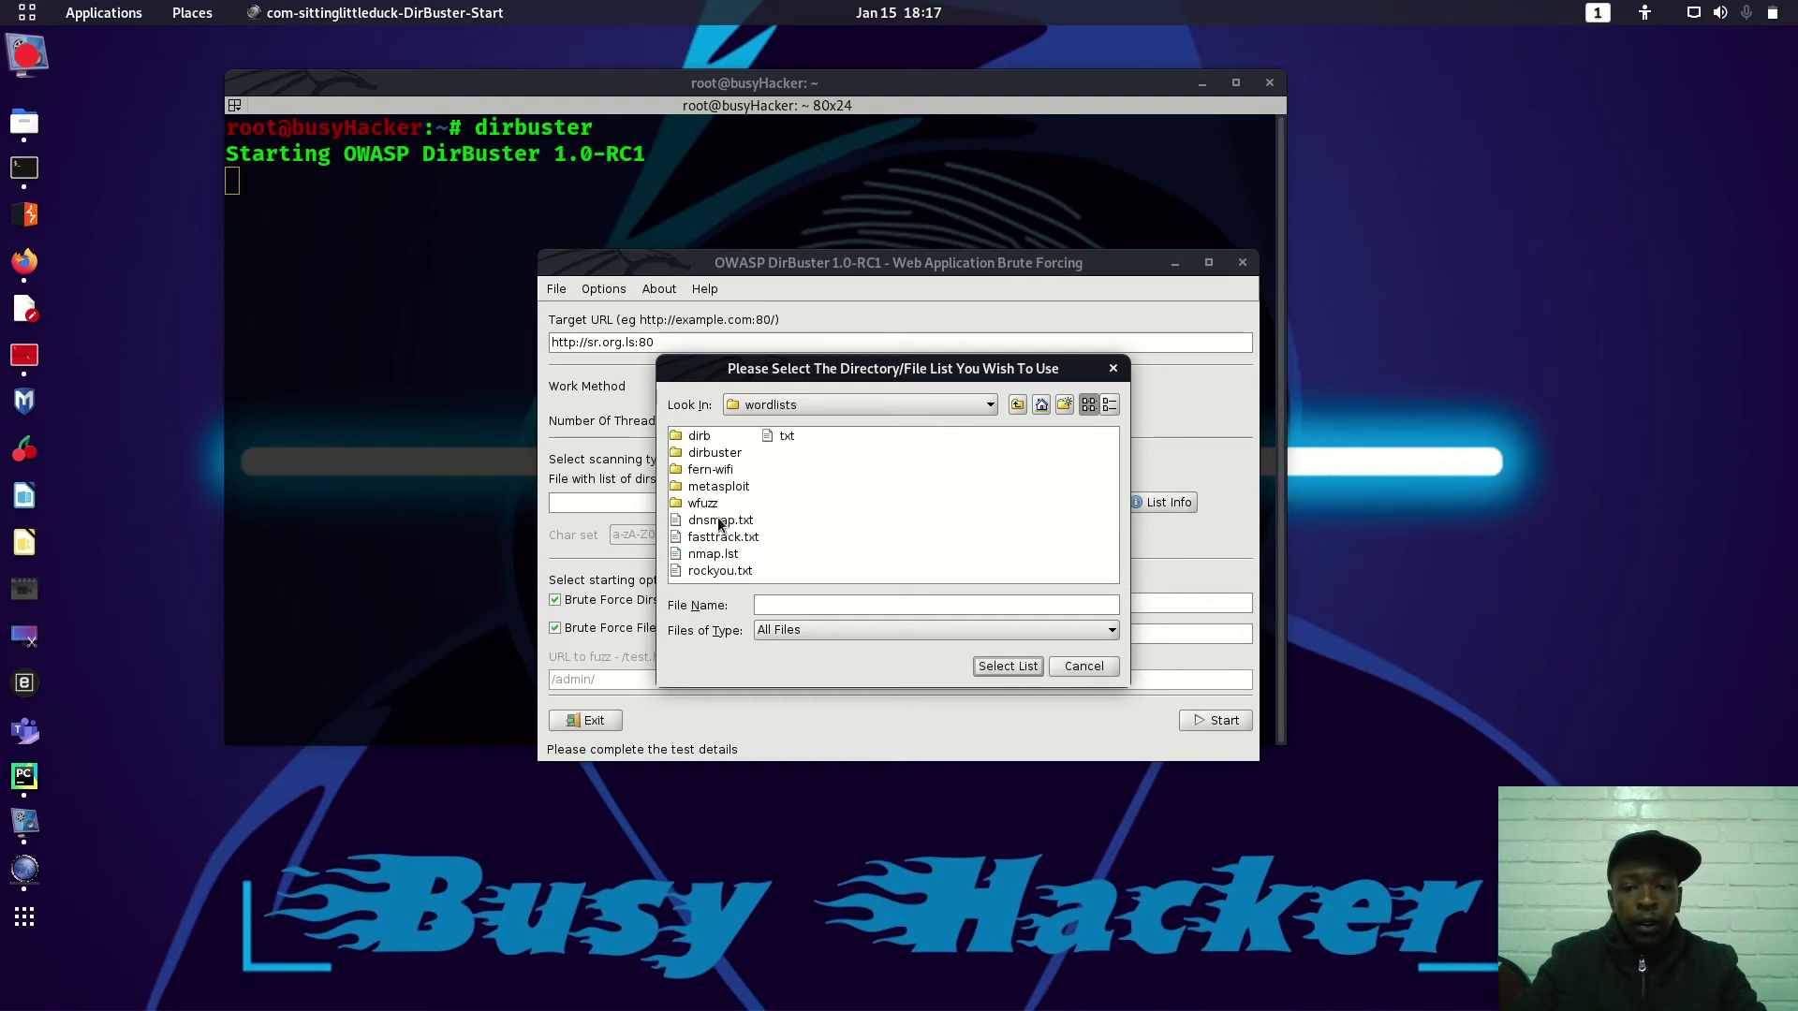
{"action": "double_click", "coordinate": [711, 455]}
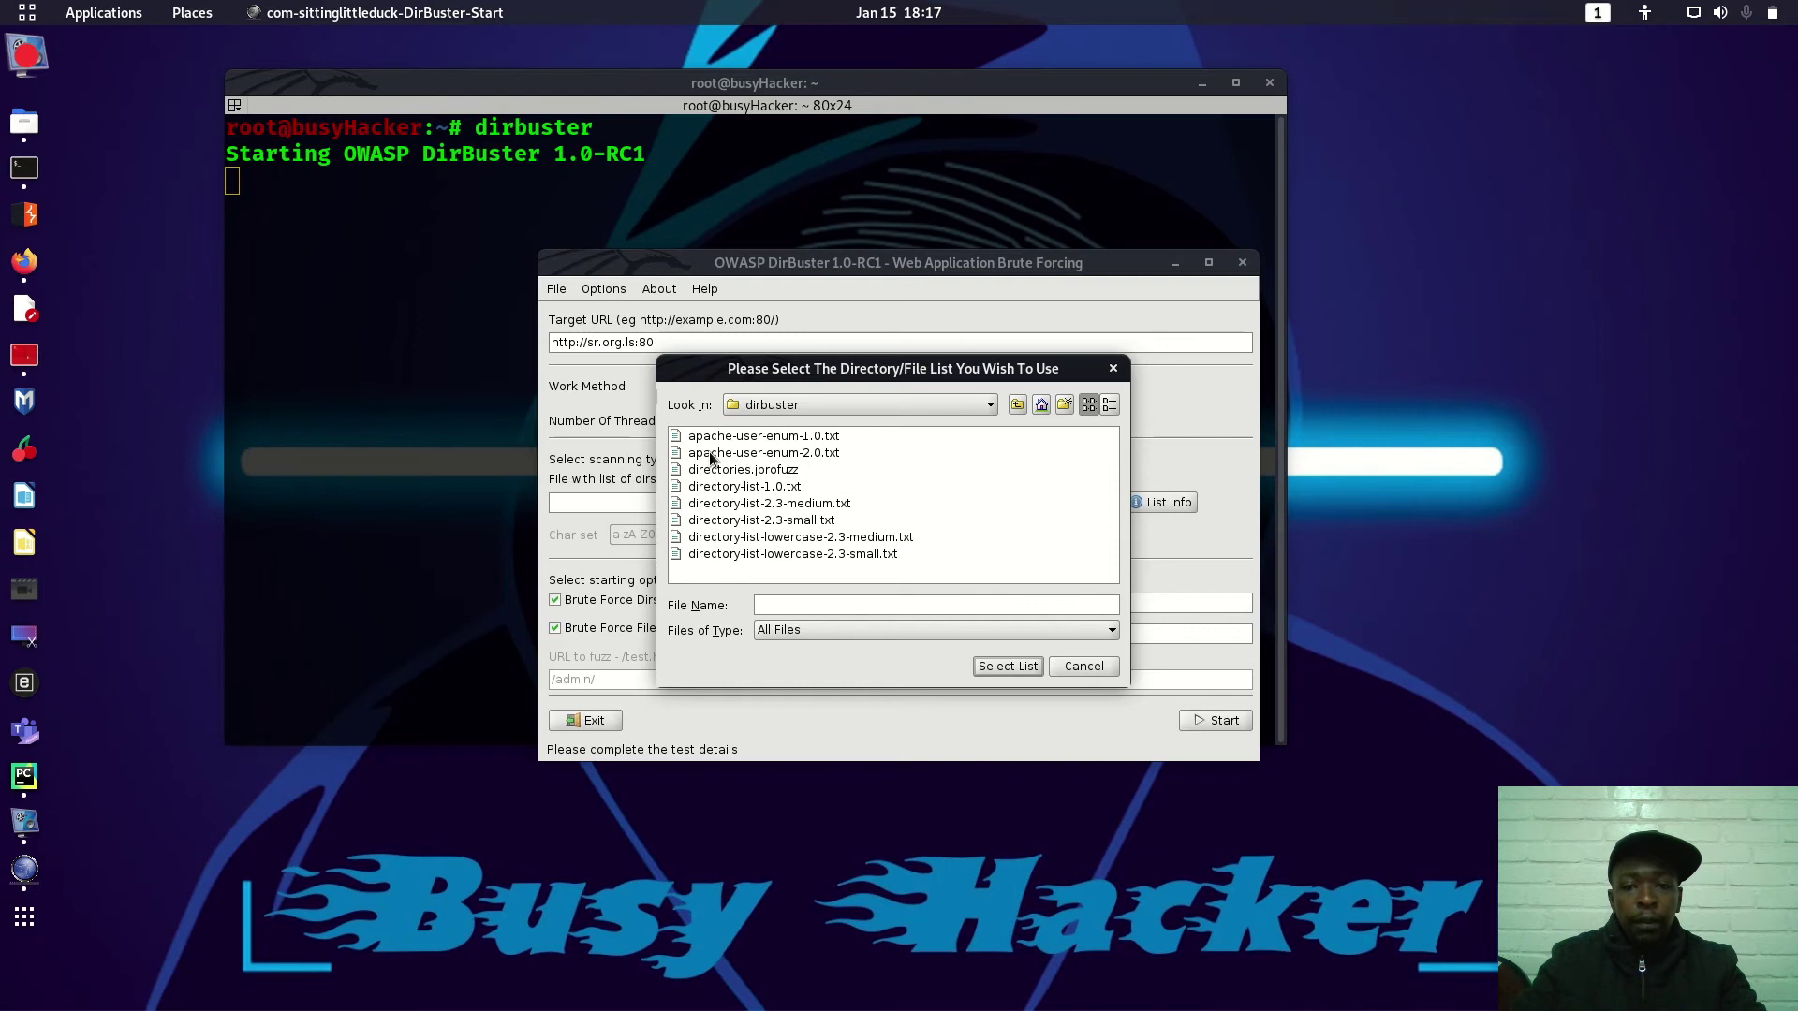
{"action": "left_click", "coordinate": [801, 505]}
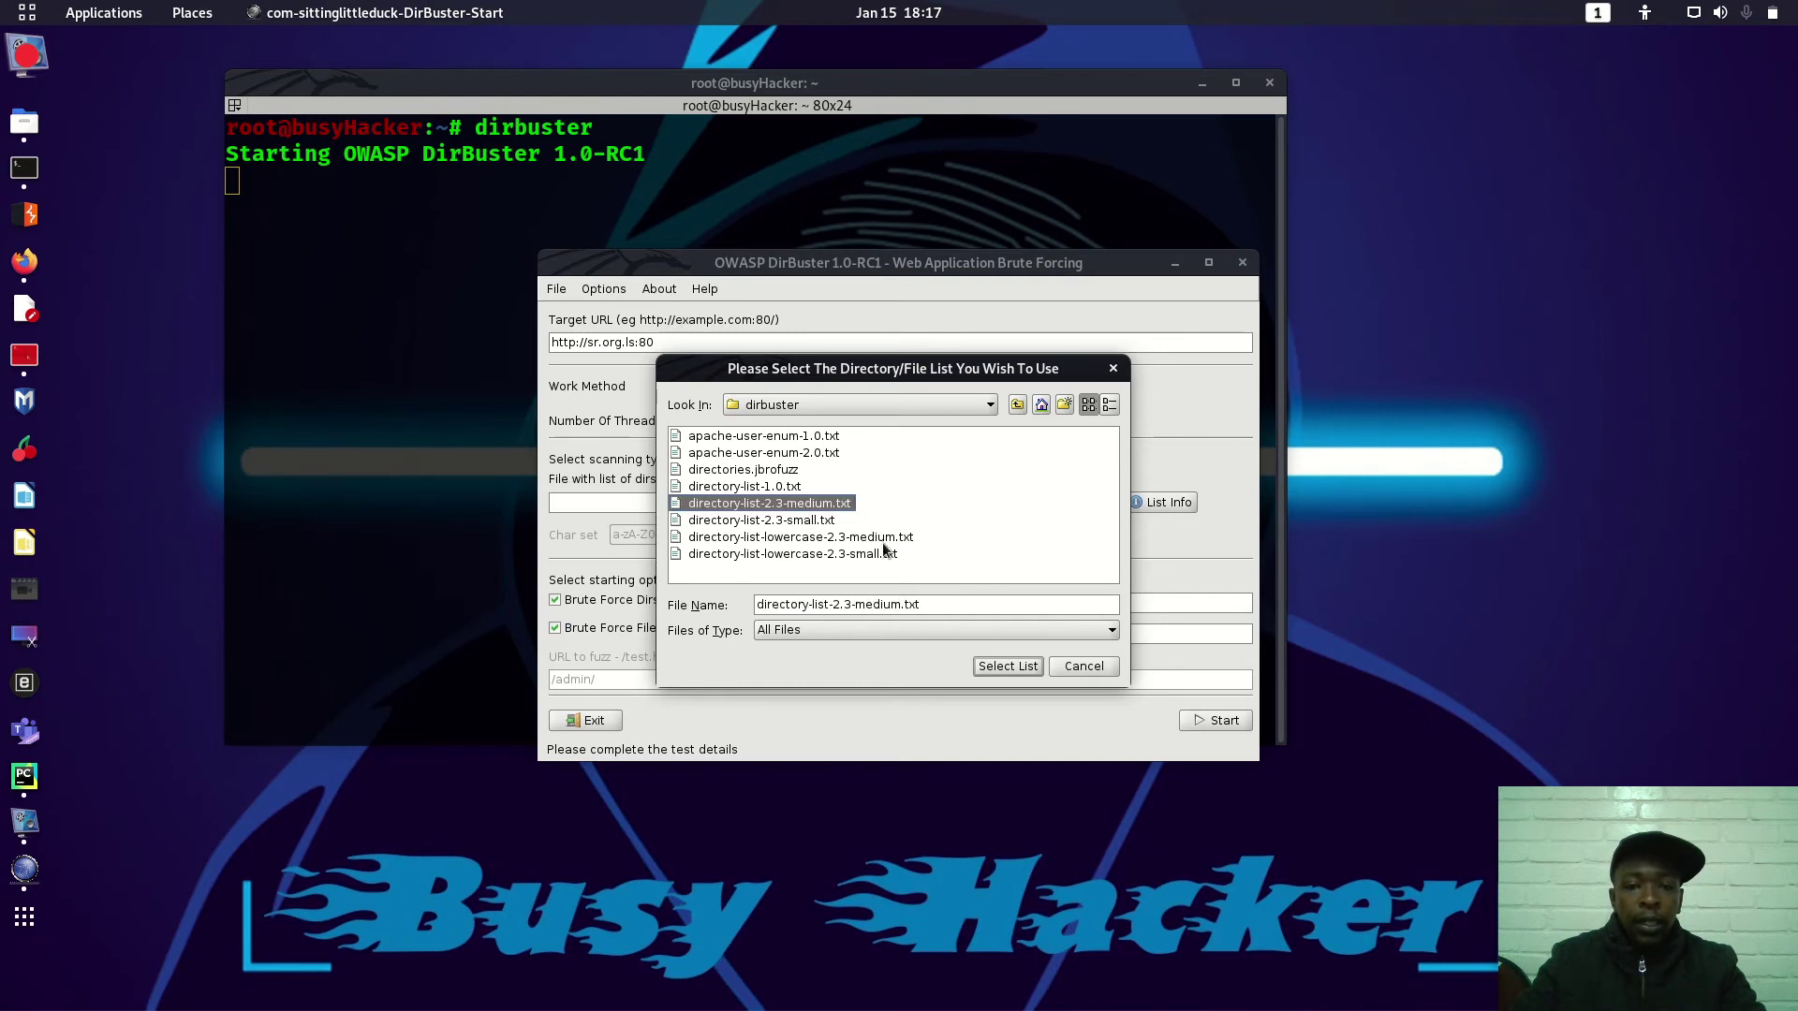
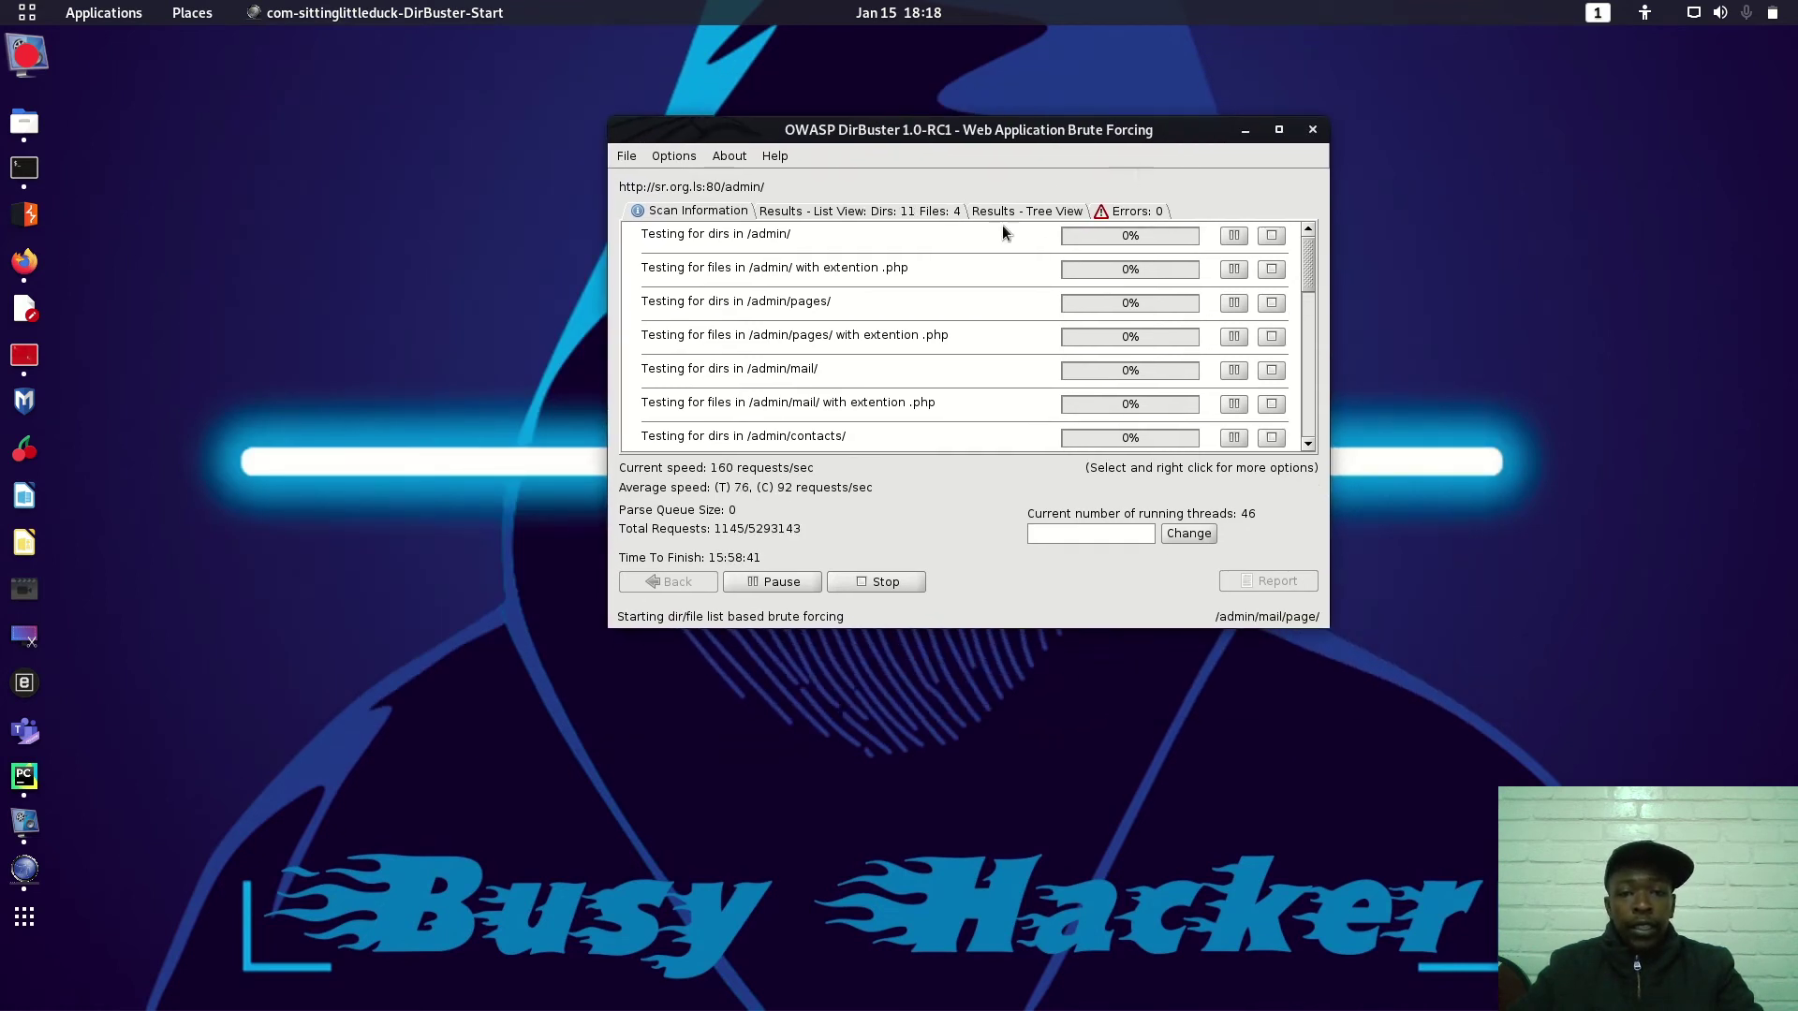
{"action": "left_click", "coordinate": [867, 212]}
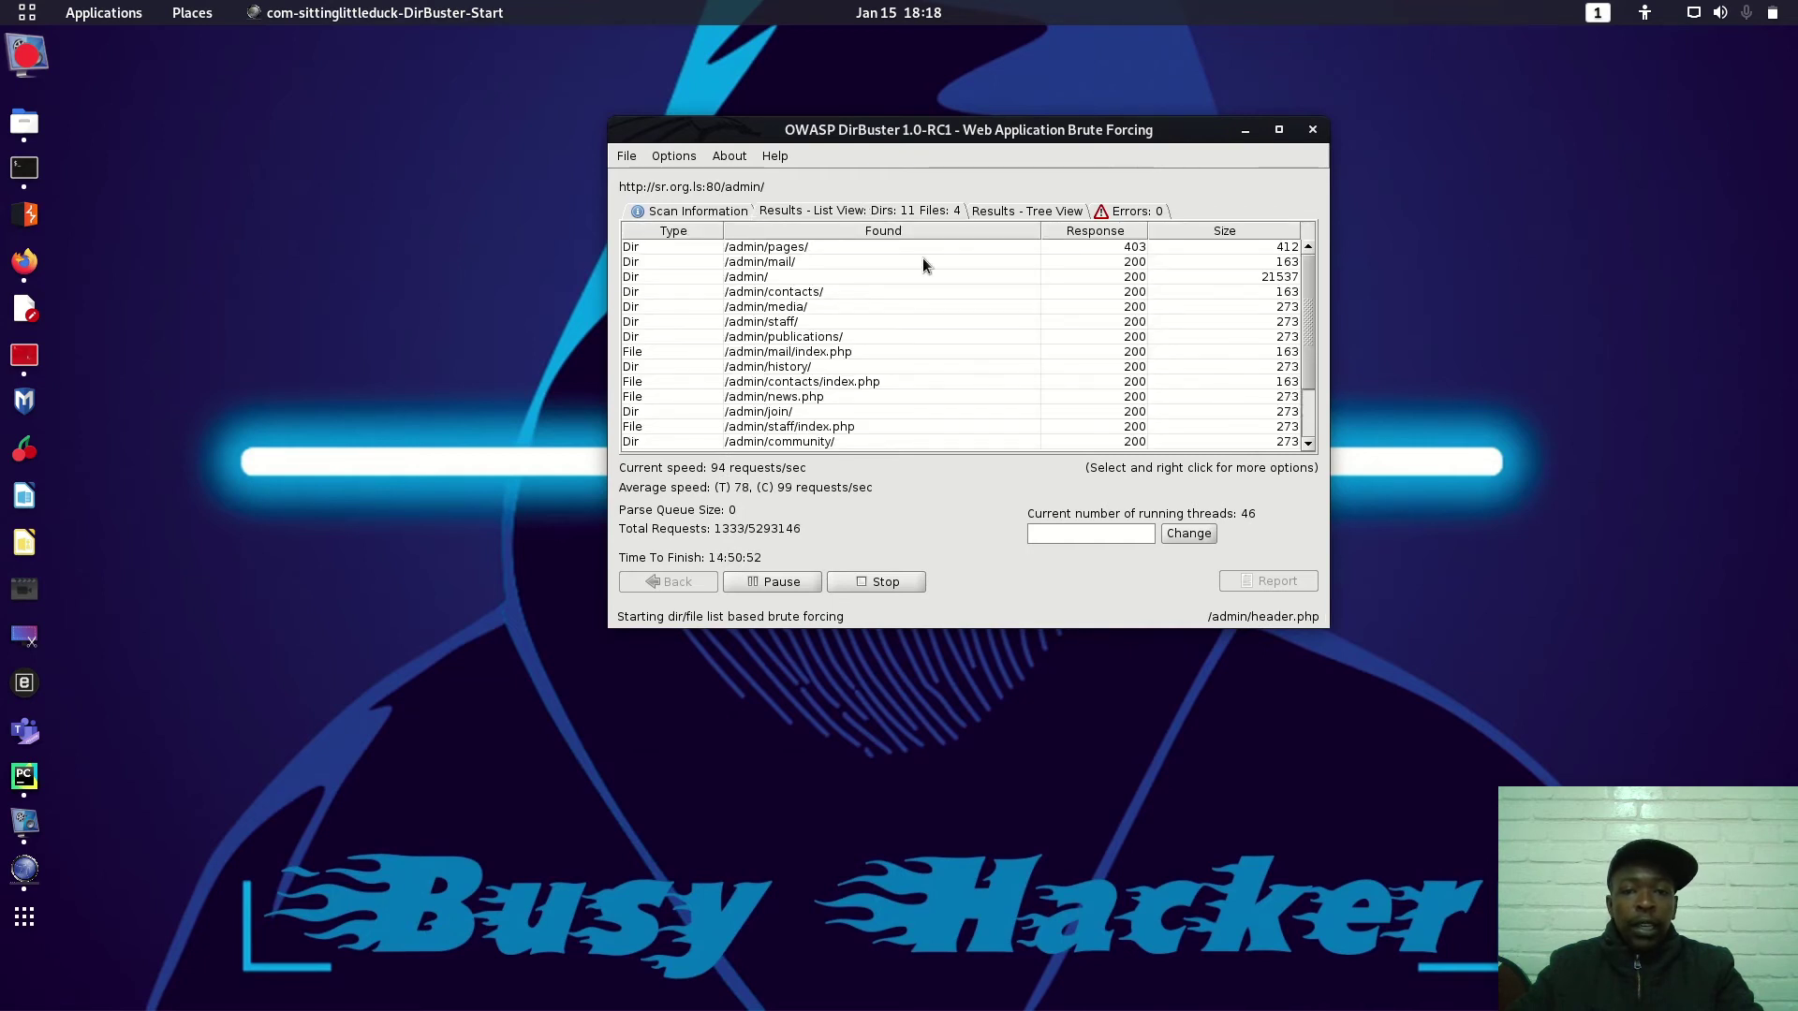
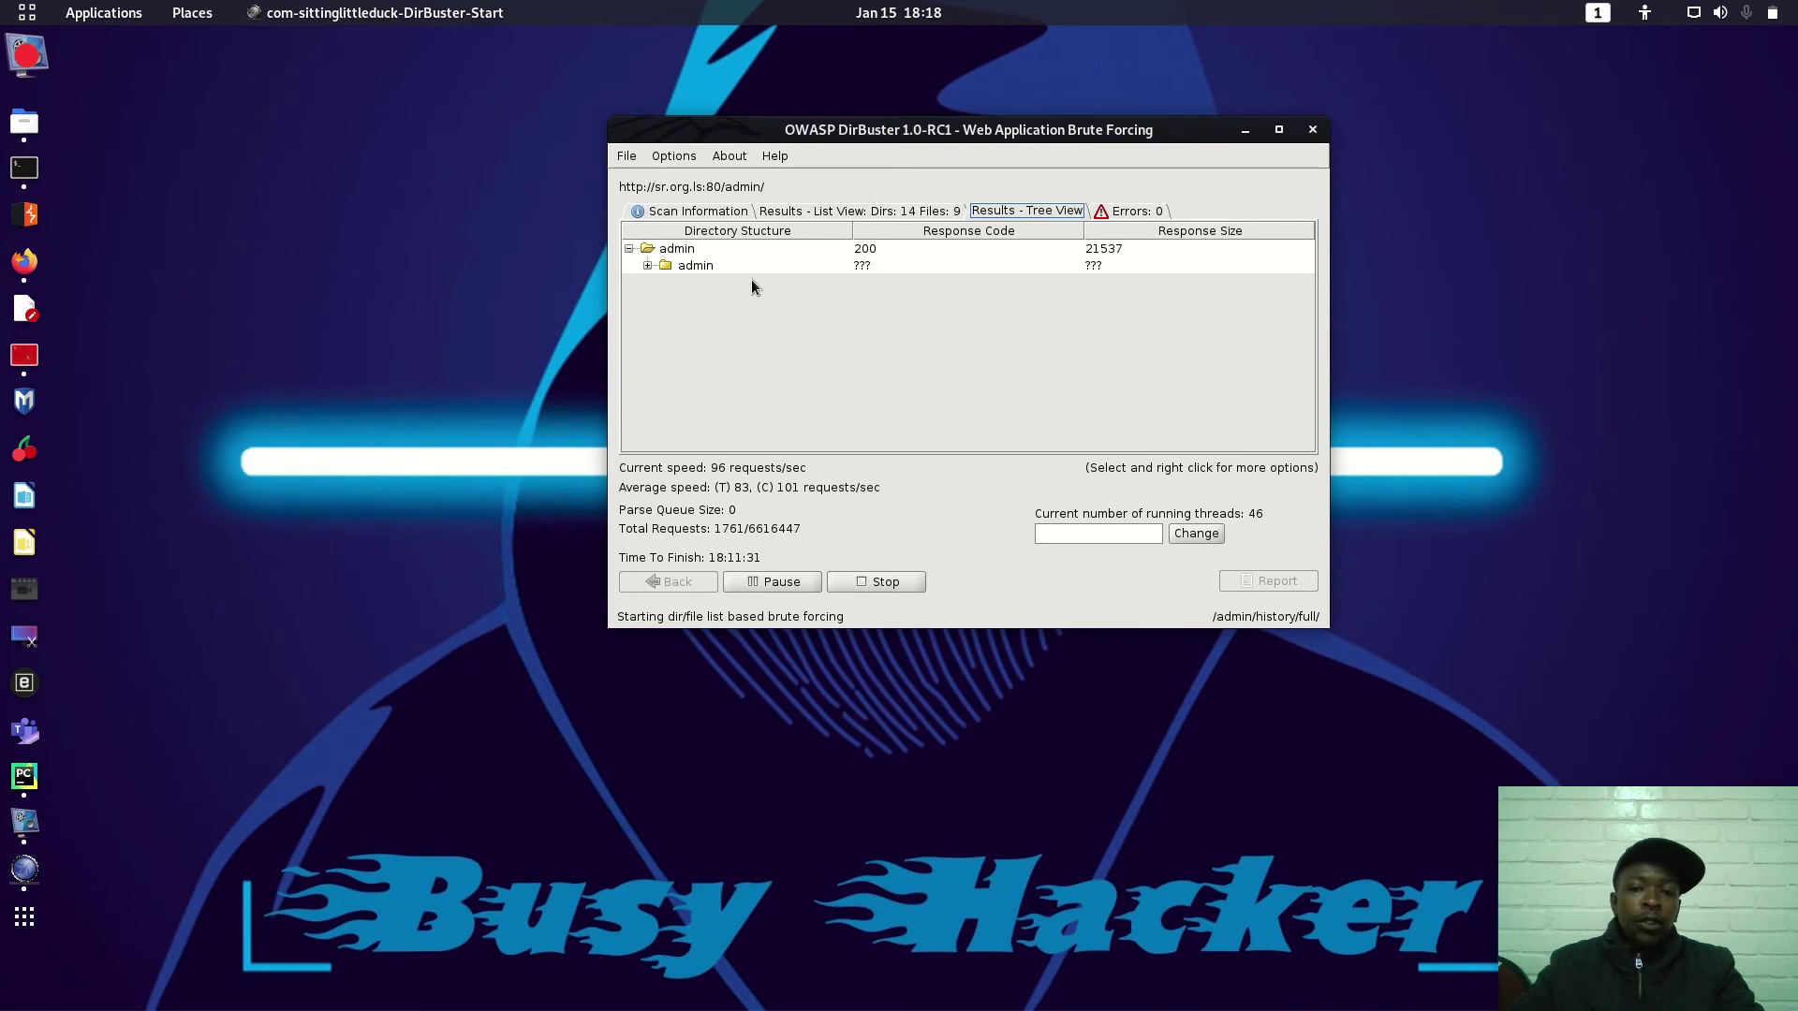
{"action": "left_click", "coordinate": [647, 265]}
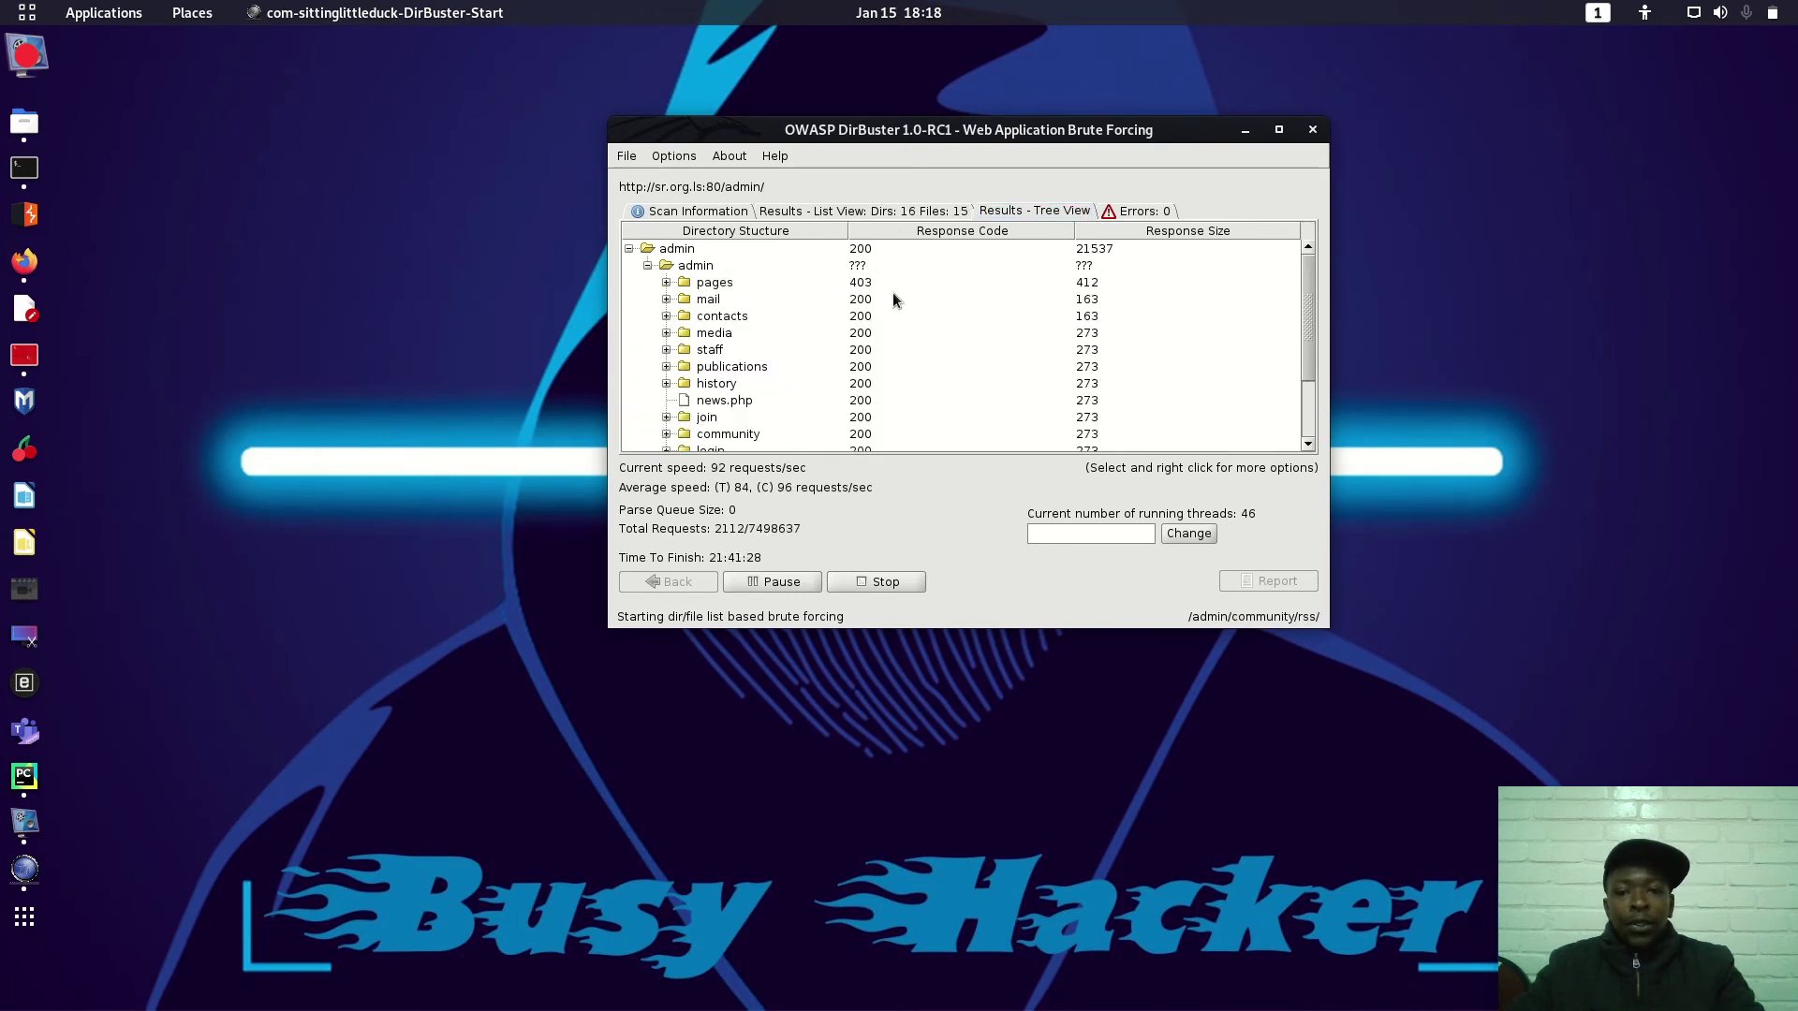
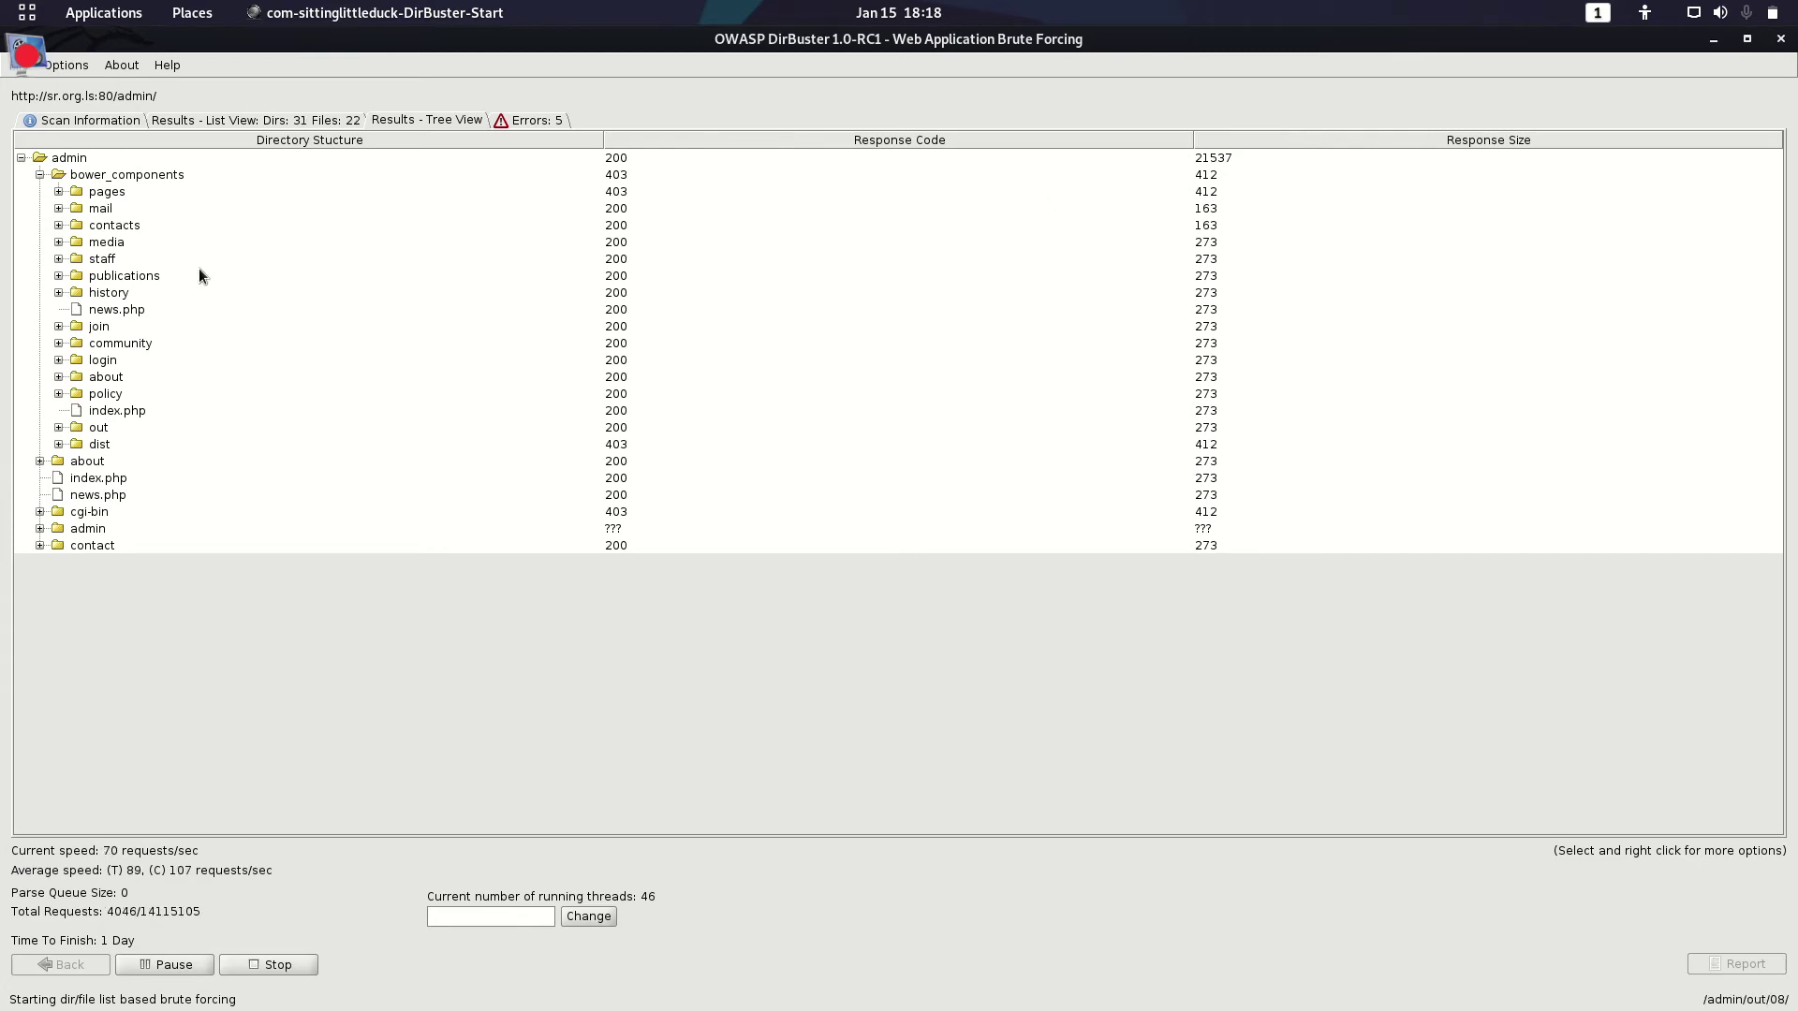
{"action": "left_click", "coordinate": [39, 174]}
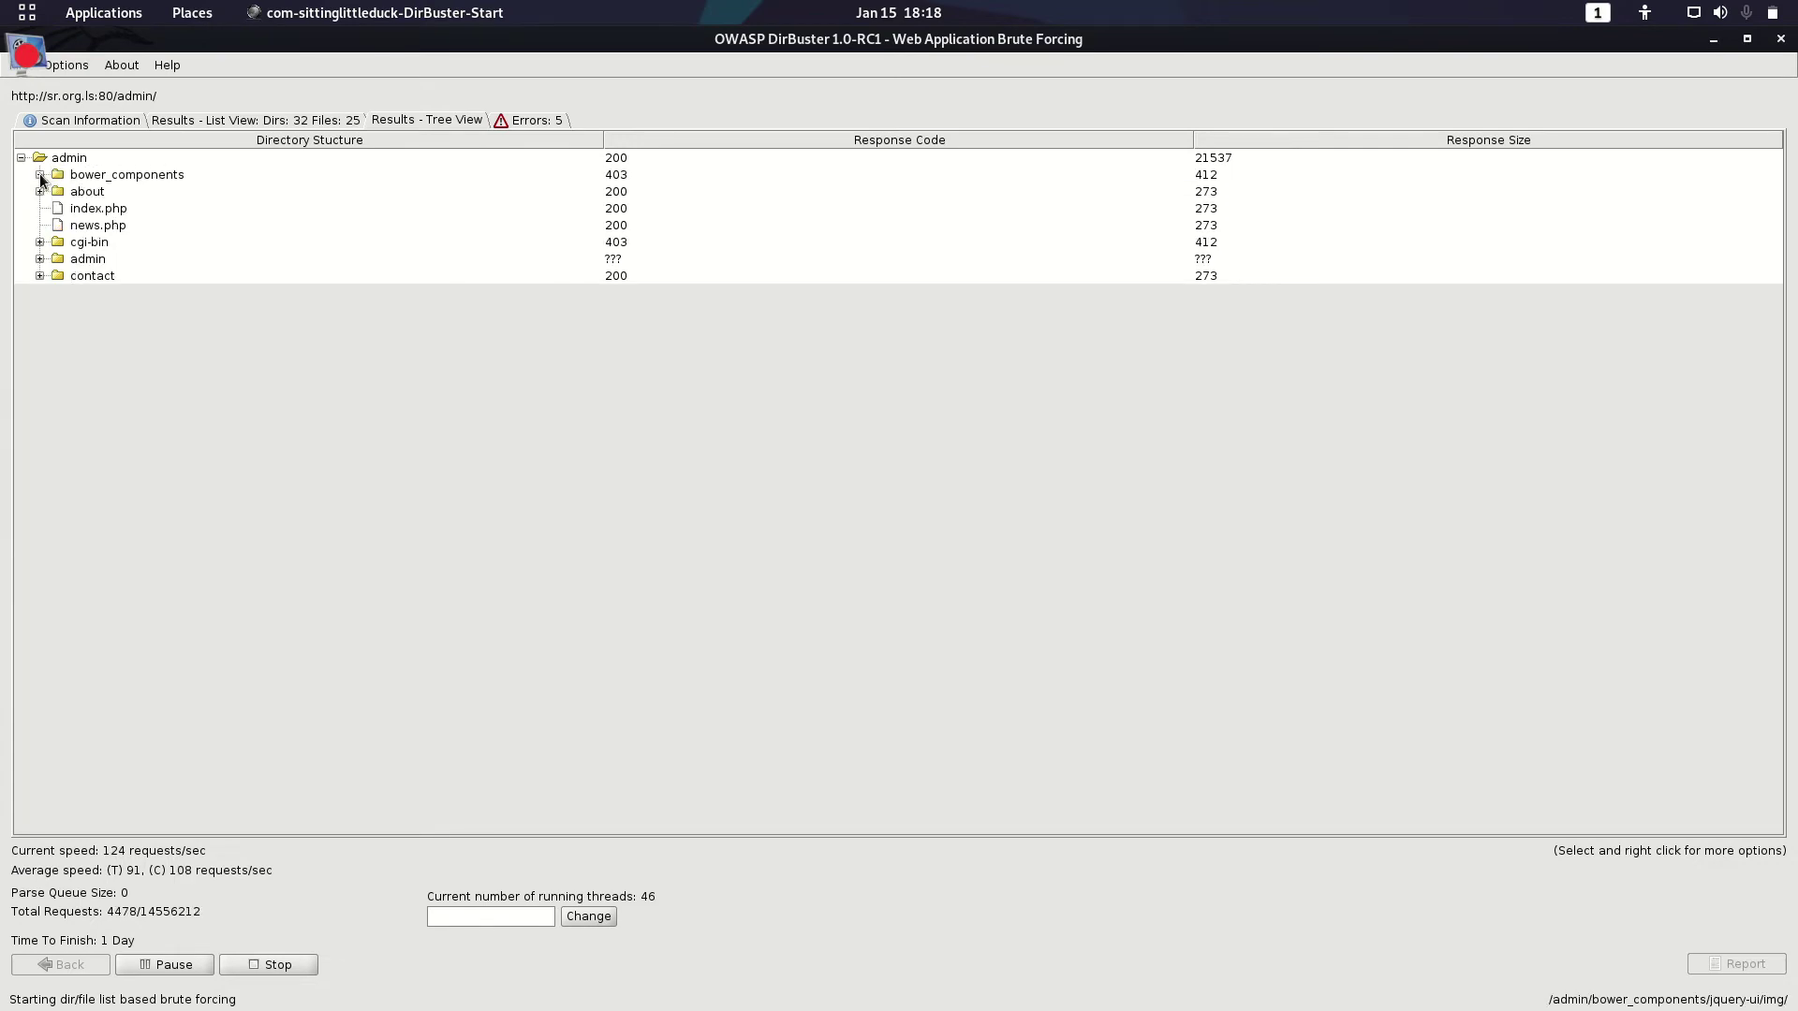
{"action": "left_click", "coordinate": [39, 191]}
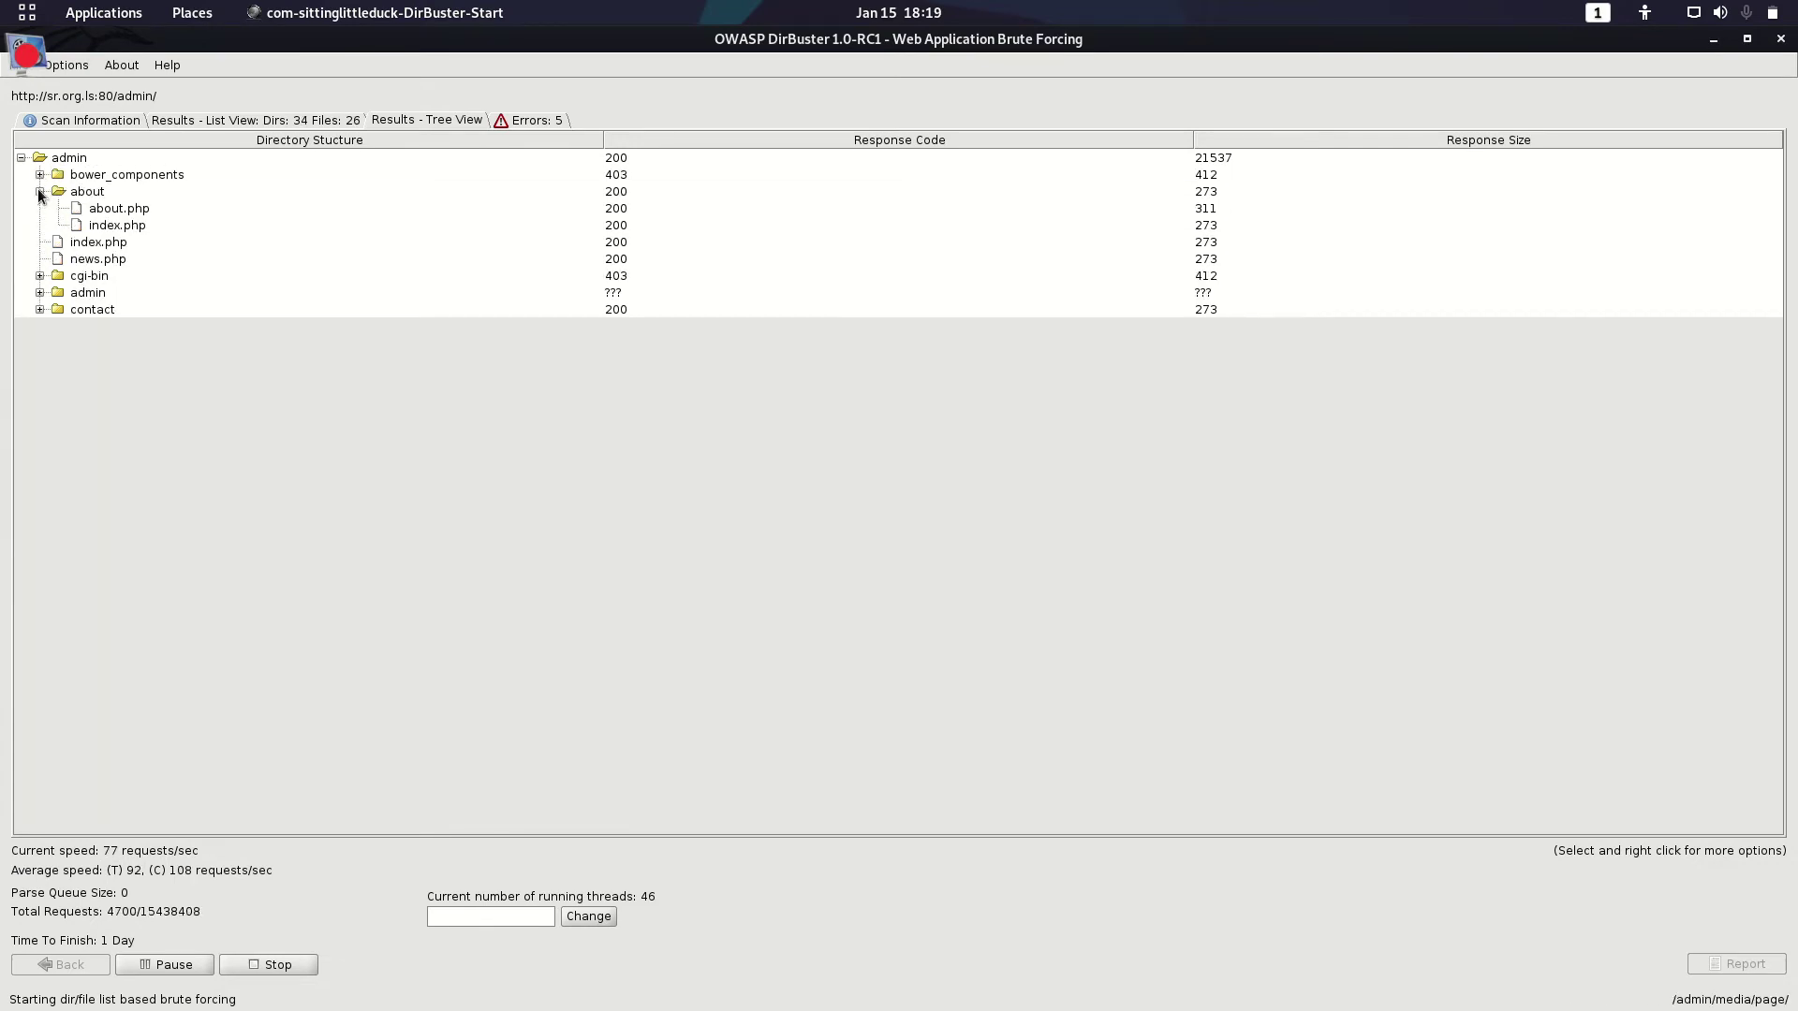
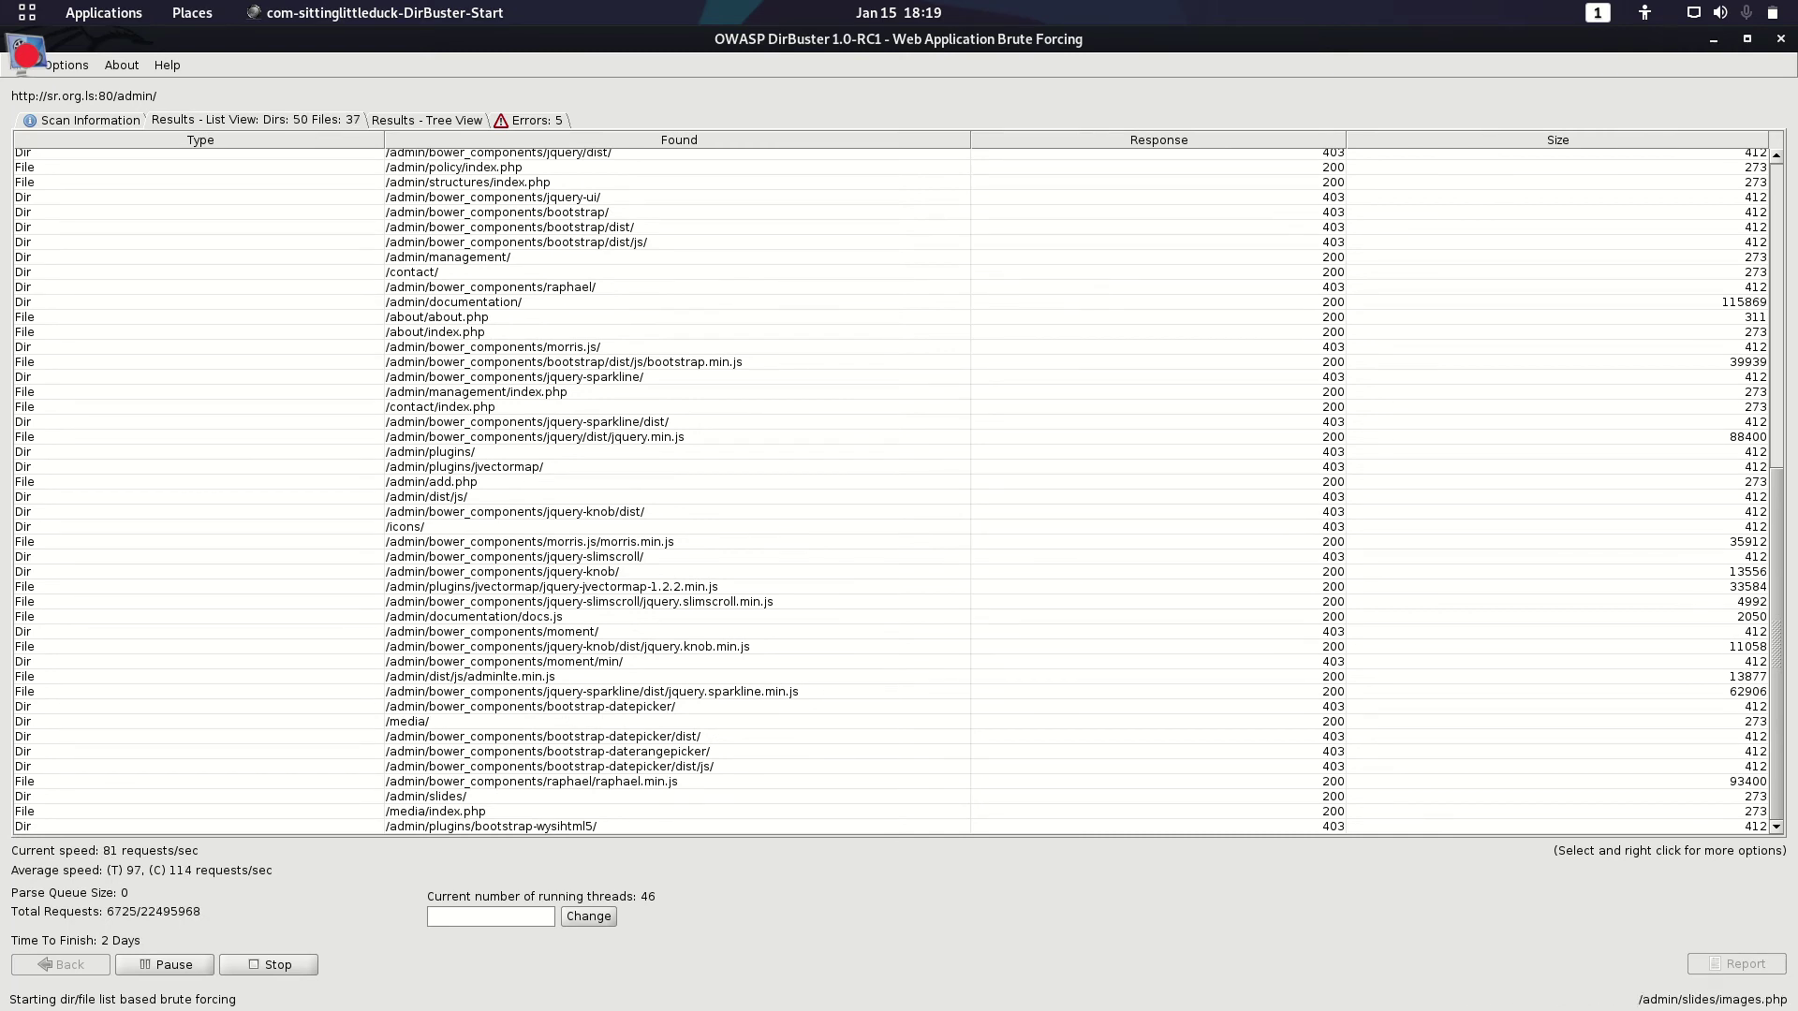
{"action": "scroll", "coordinate": [1755, 199], "scroll_direction": "up", "scroll_amount": 13}
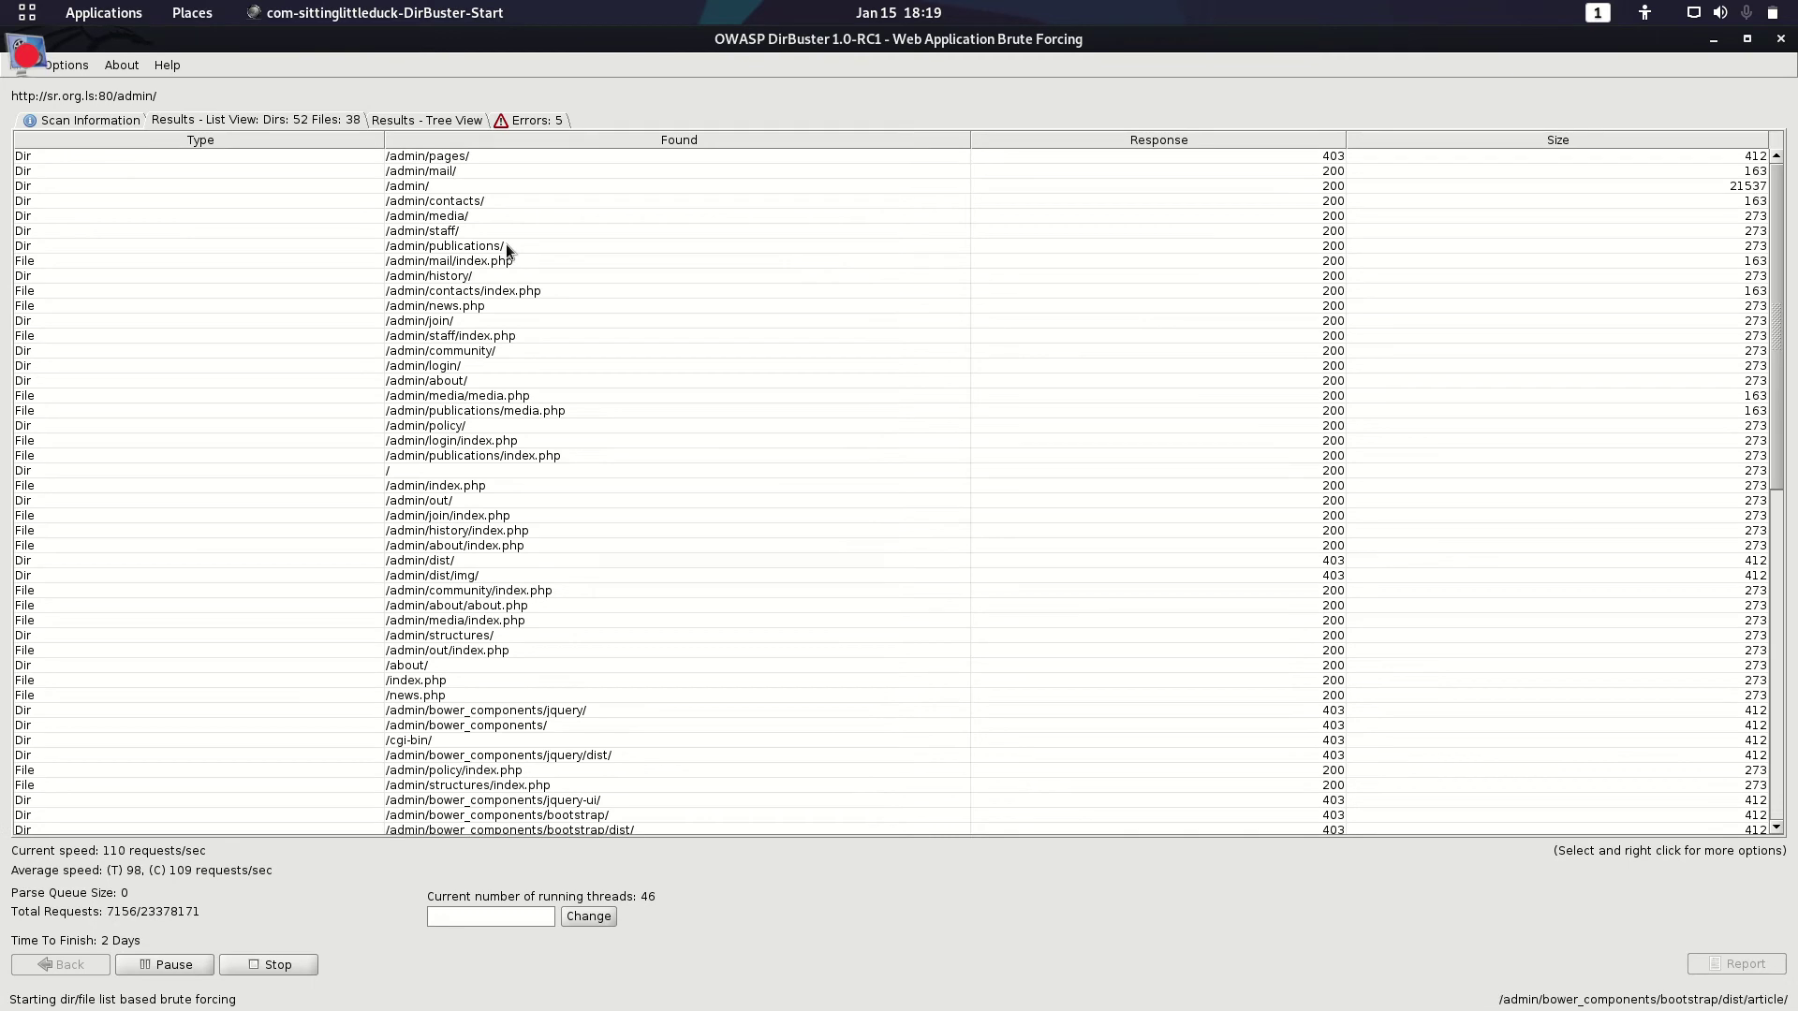
{"action": "left_click", "coordinate": [437, 120]}
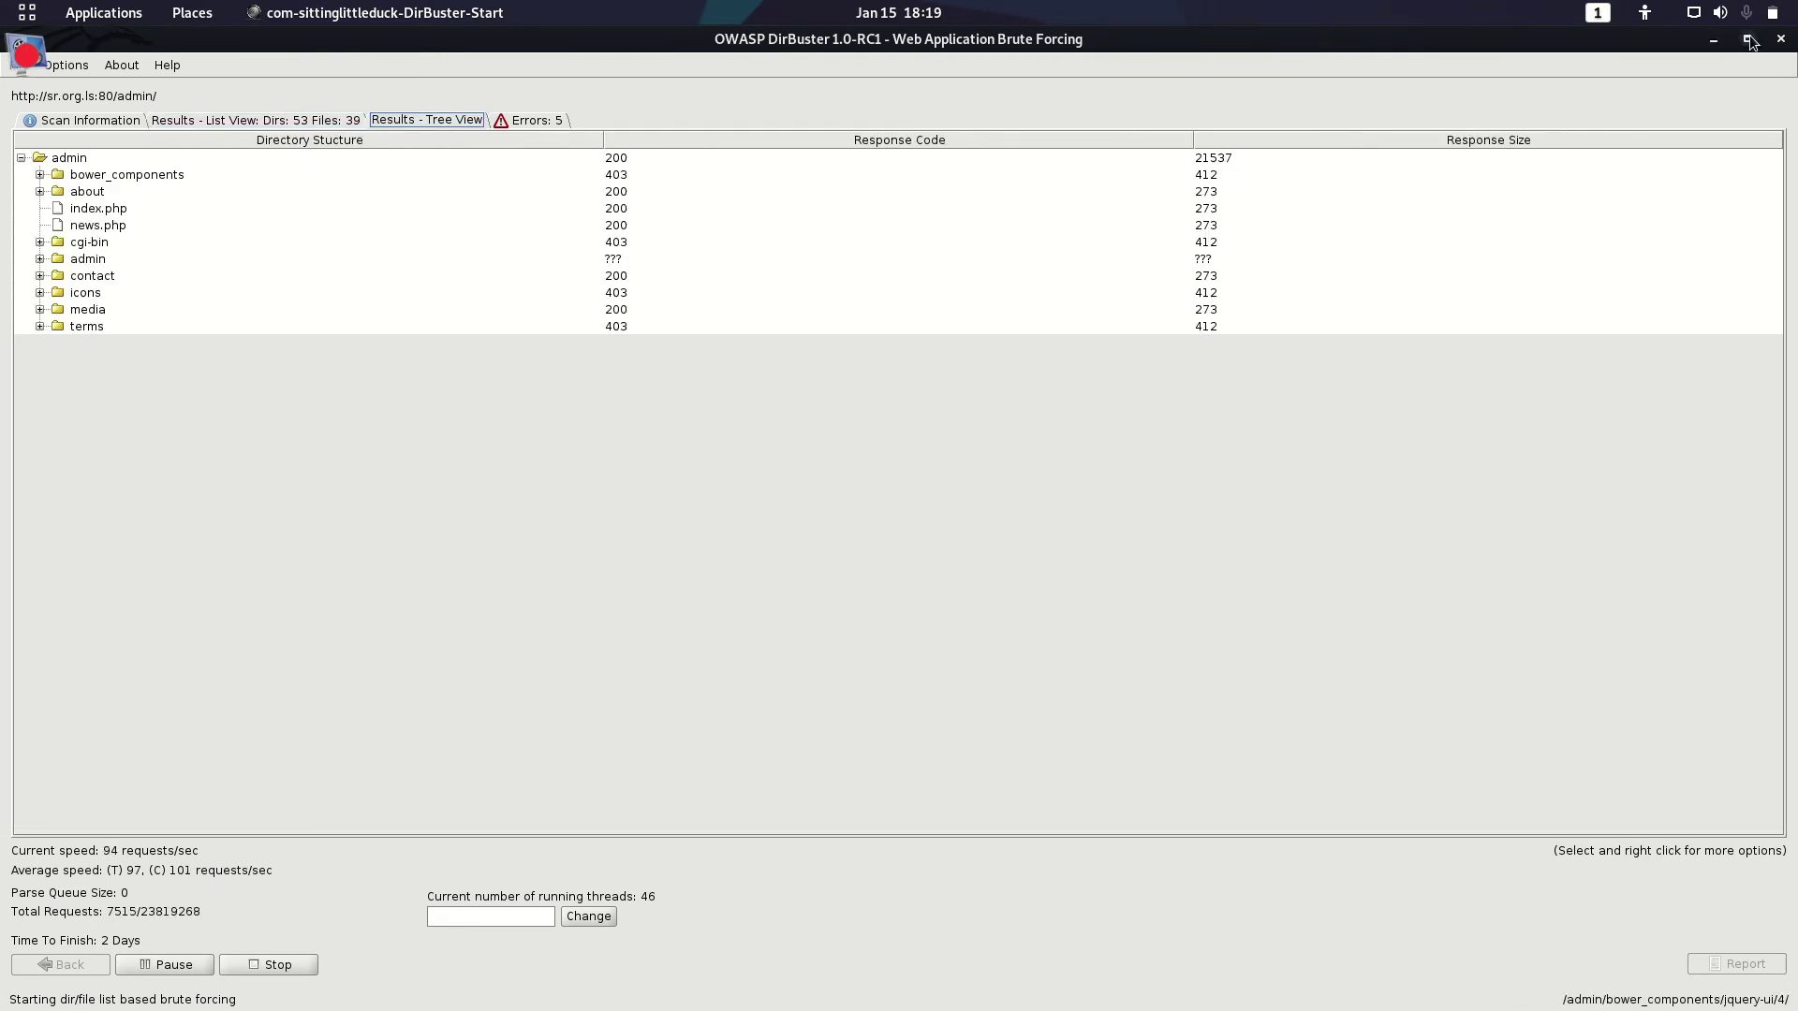
Restore the DirBuster window from full screen, reposition it, and show the scan results as a directory tree
{"action": "left_click", "coordinate": [1748, 40]}
{"action": "left_click_drag", "start_coordinate": [1085, 142], "coordinate": [914, 158]}
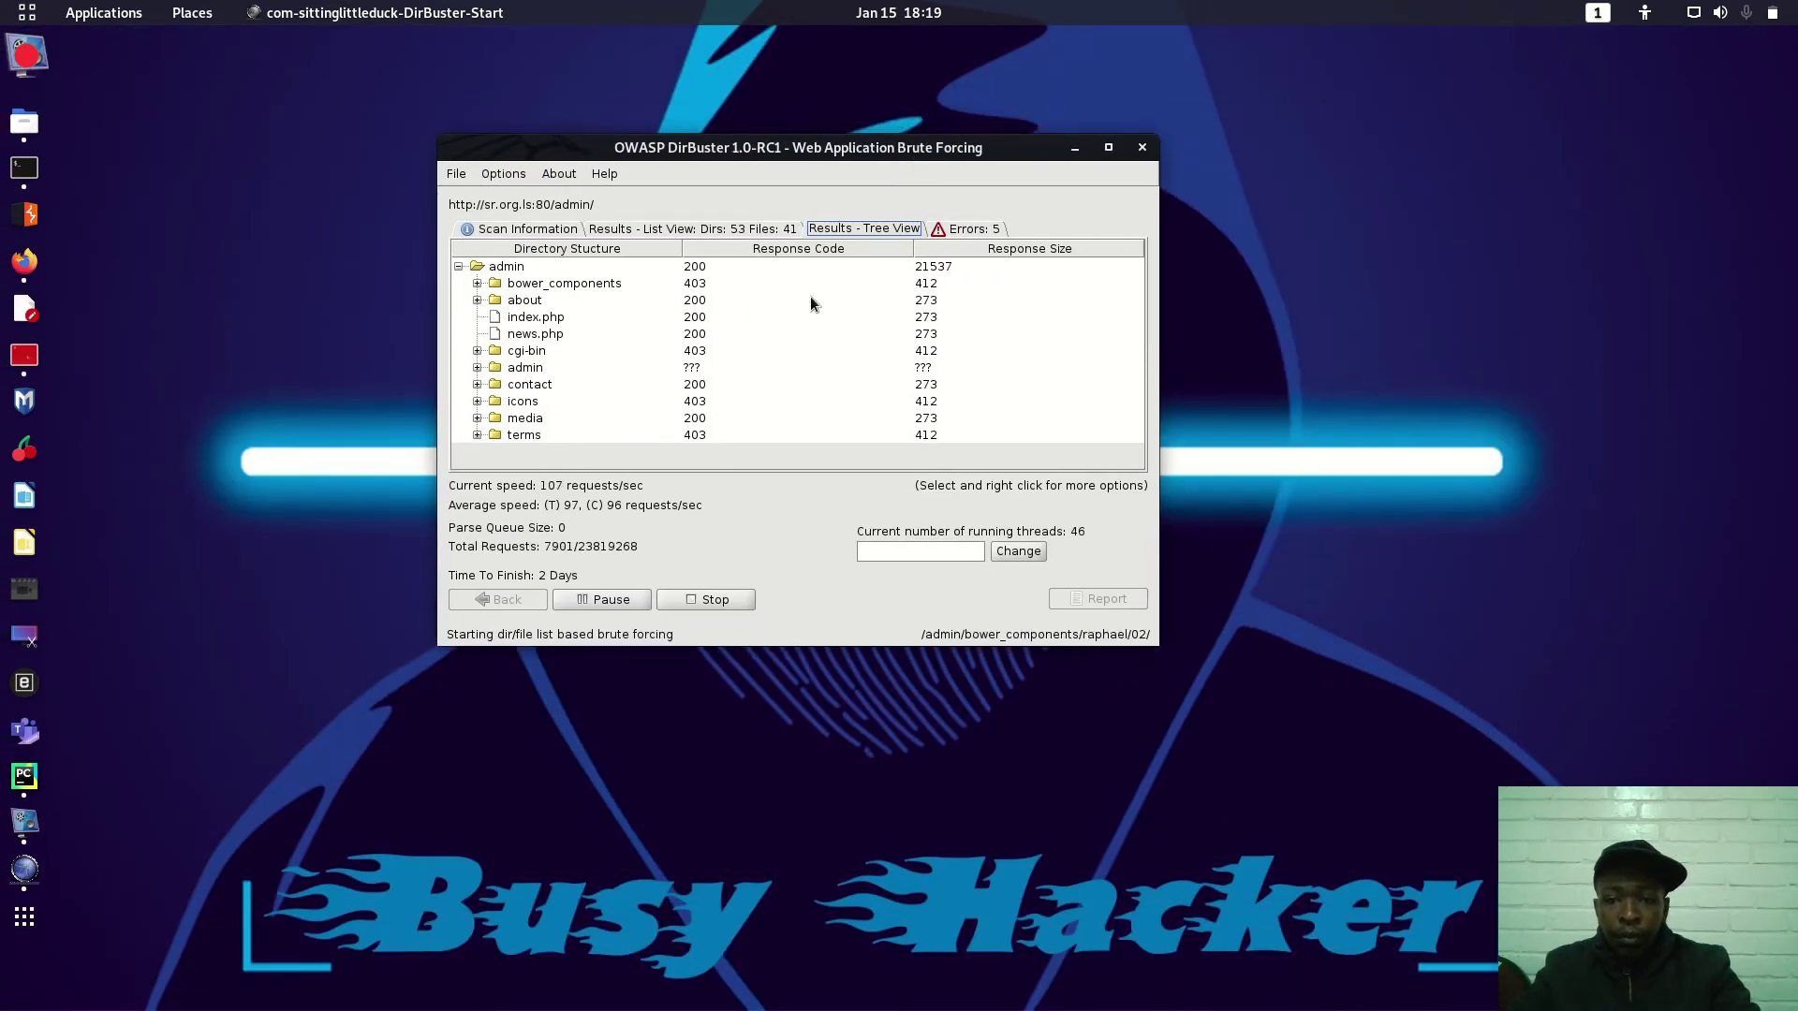
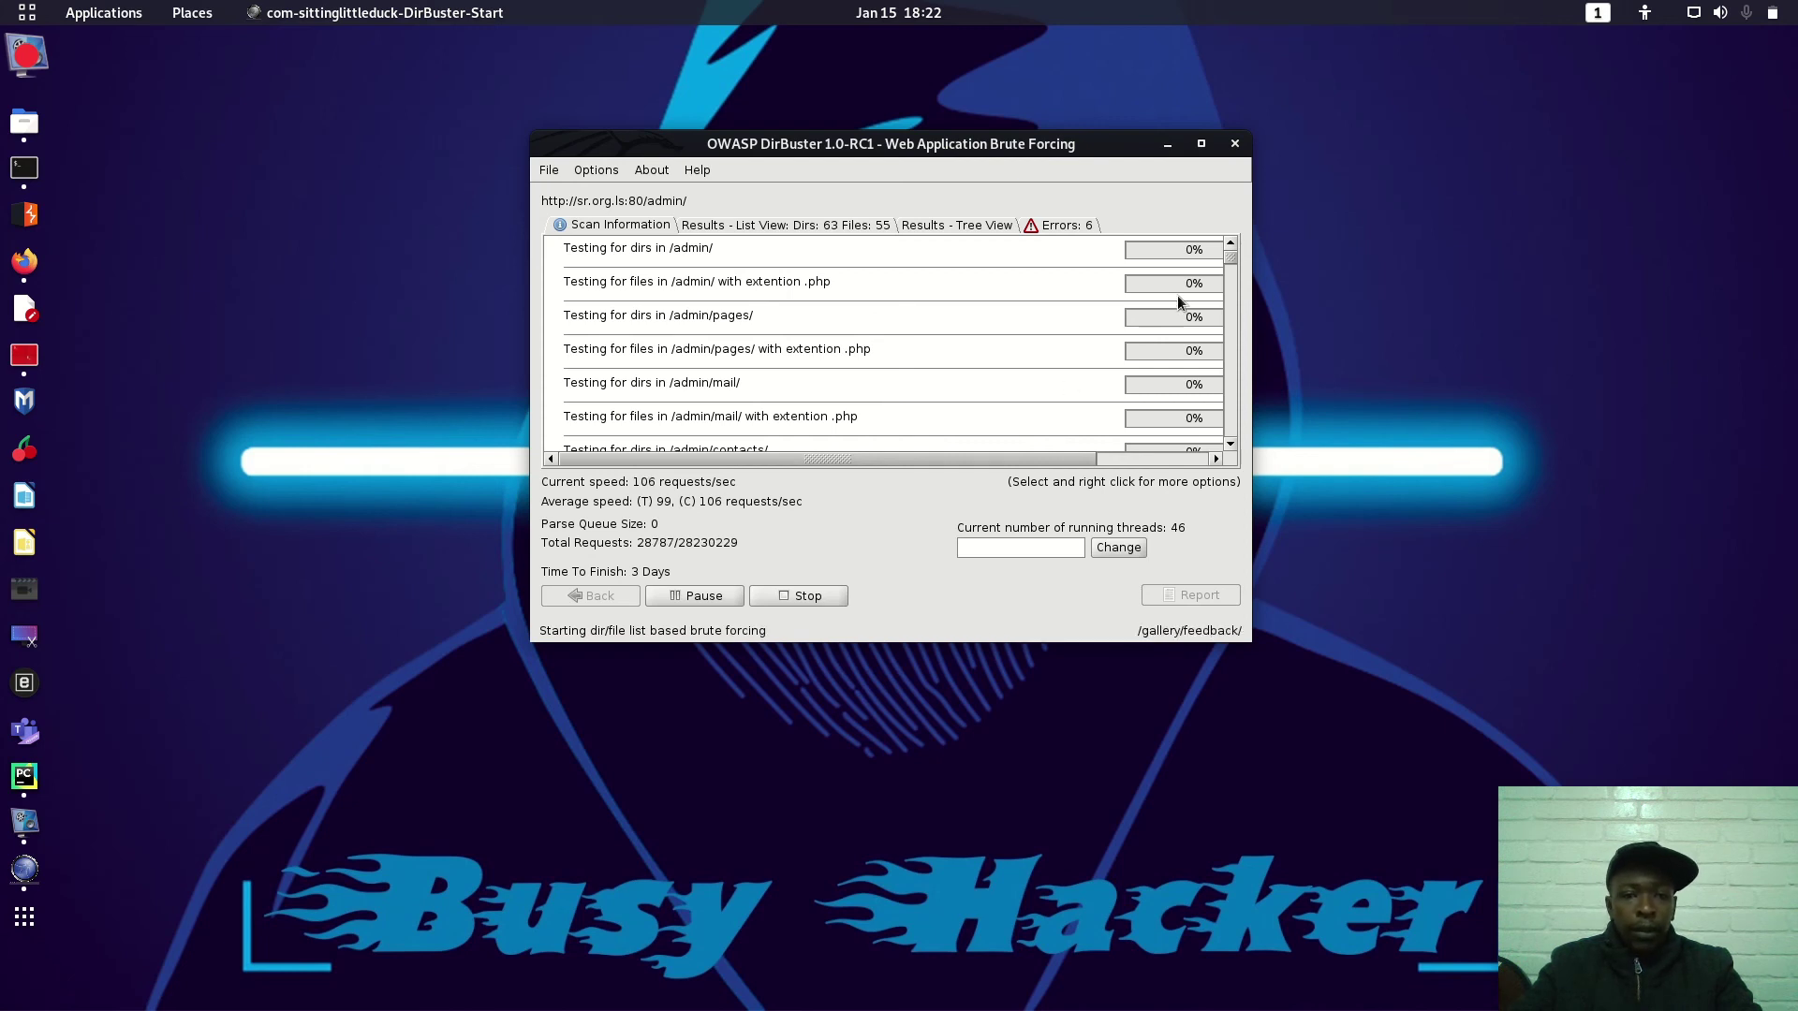
{"action": "left_click", "coordinate": [935, 228]}
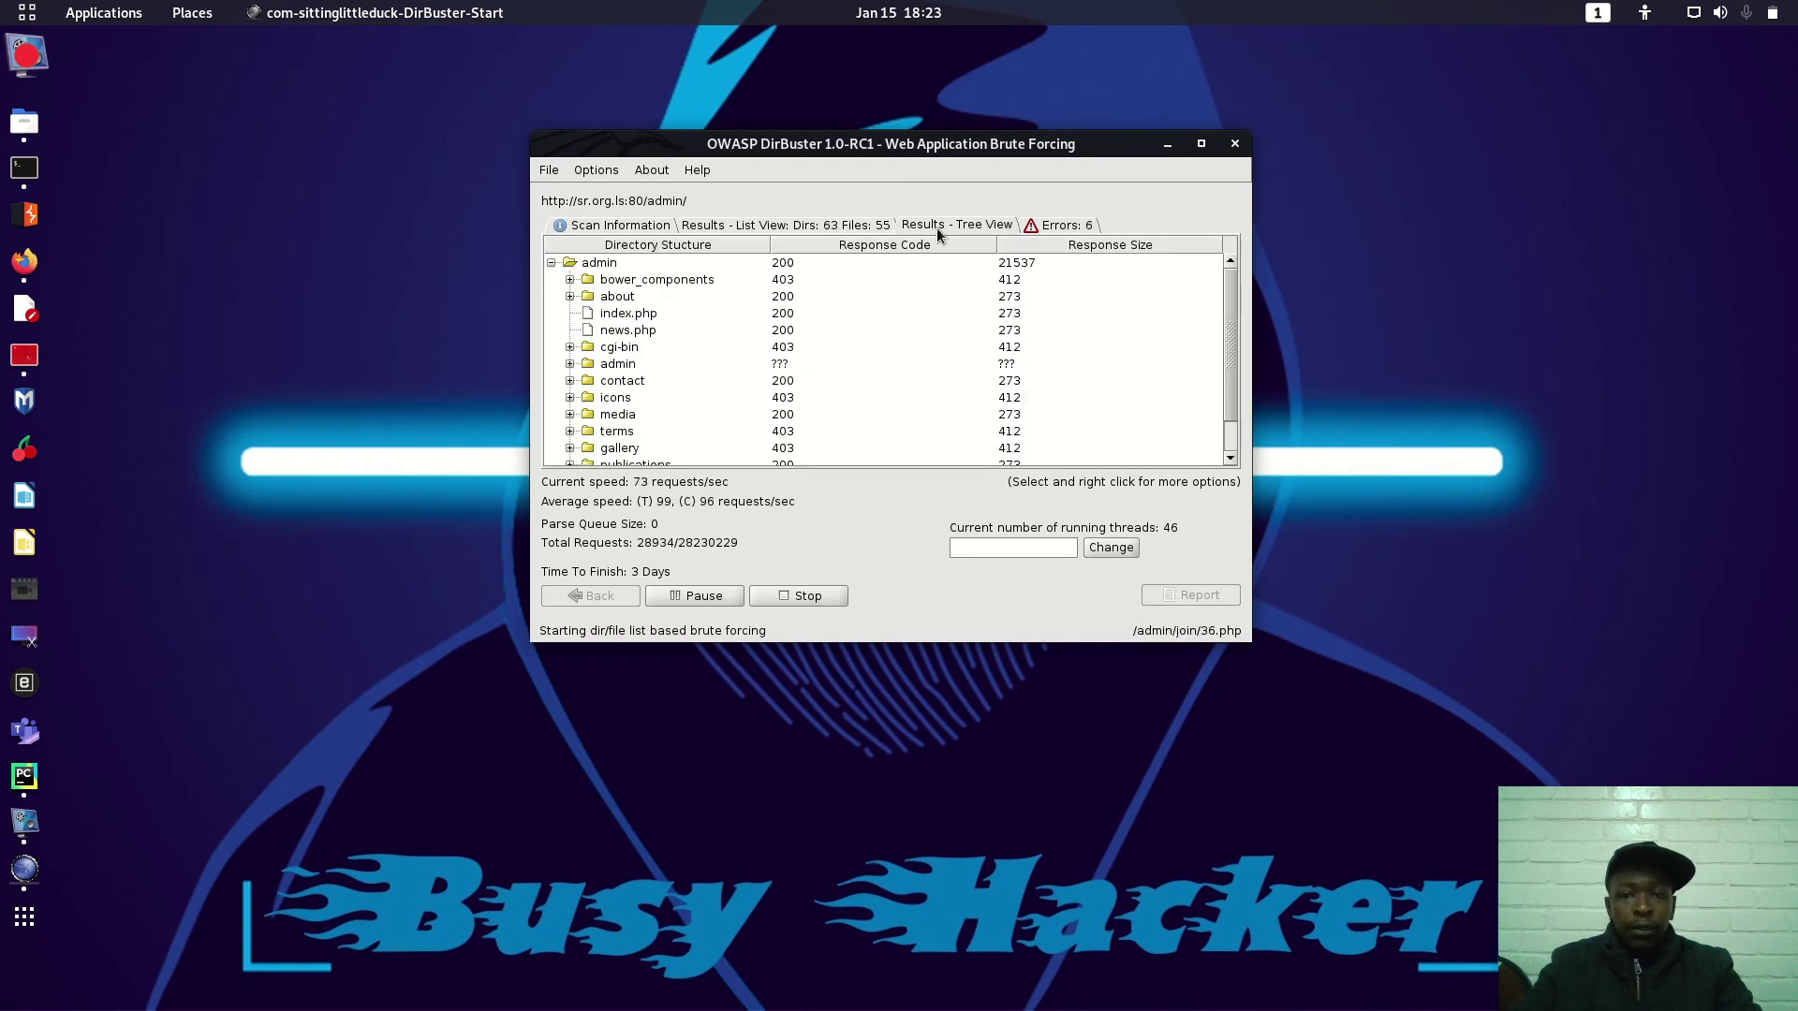
Examine the response codes of the folders under admin in the results tree and select the assets folder
{"action": "mouse_move", "coordinate": [1230, 314]}
{"action": "left_mouse_down"}
{"action": "mouse_move", "coordinate": [1252, 401]}
{"action": "mouse_move", "coordinate": [1234, 294]}
{"action": "left_mouse_up"}
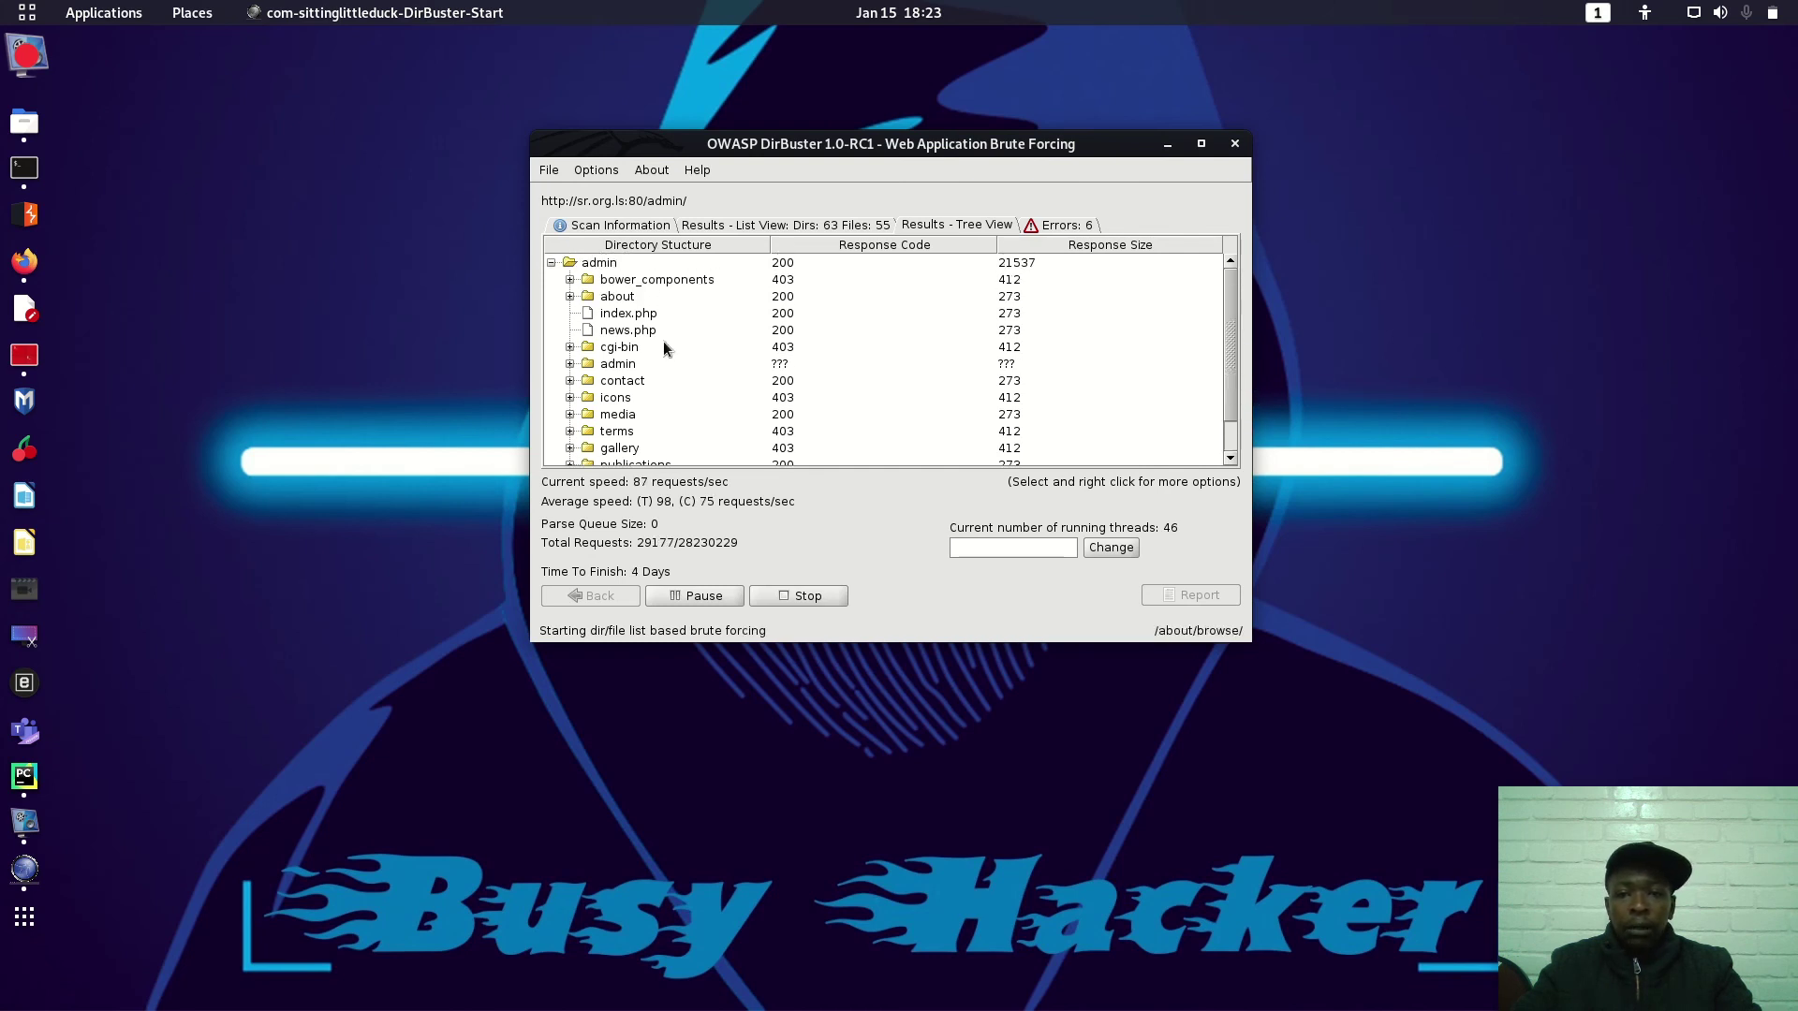
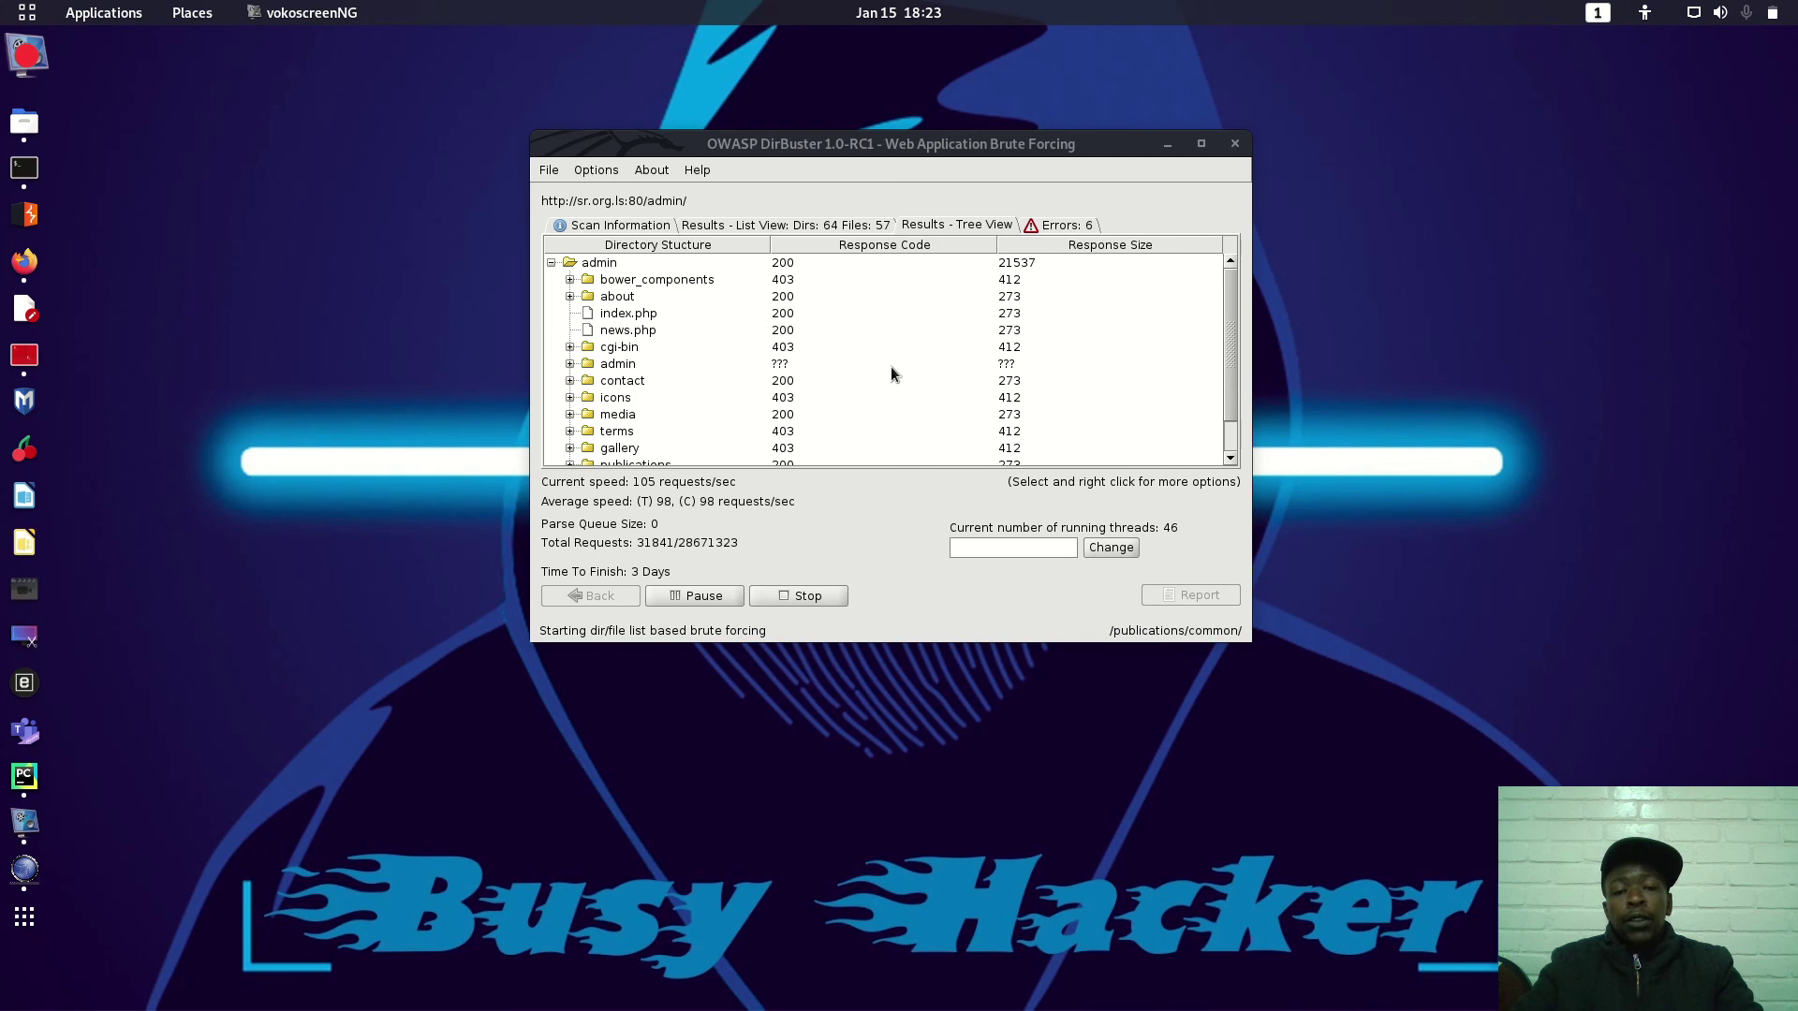
{"action": "left_click", "coordinate": [1235, 393]}
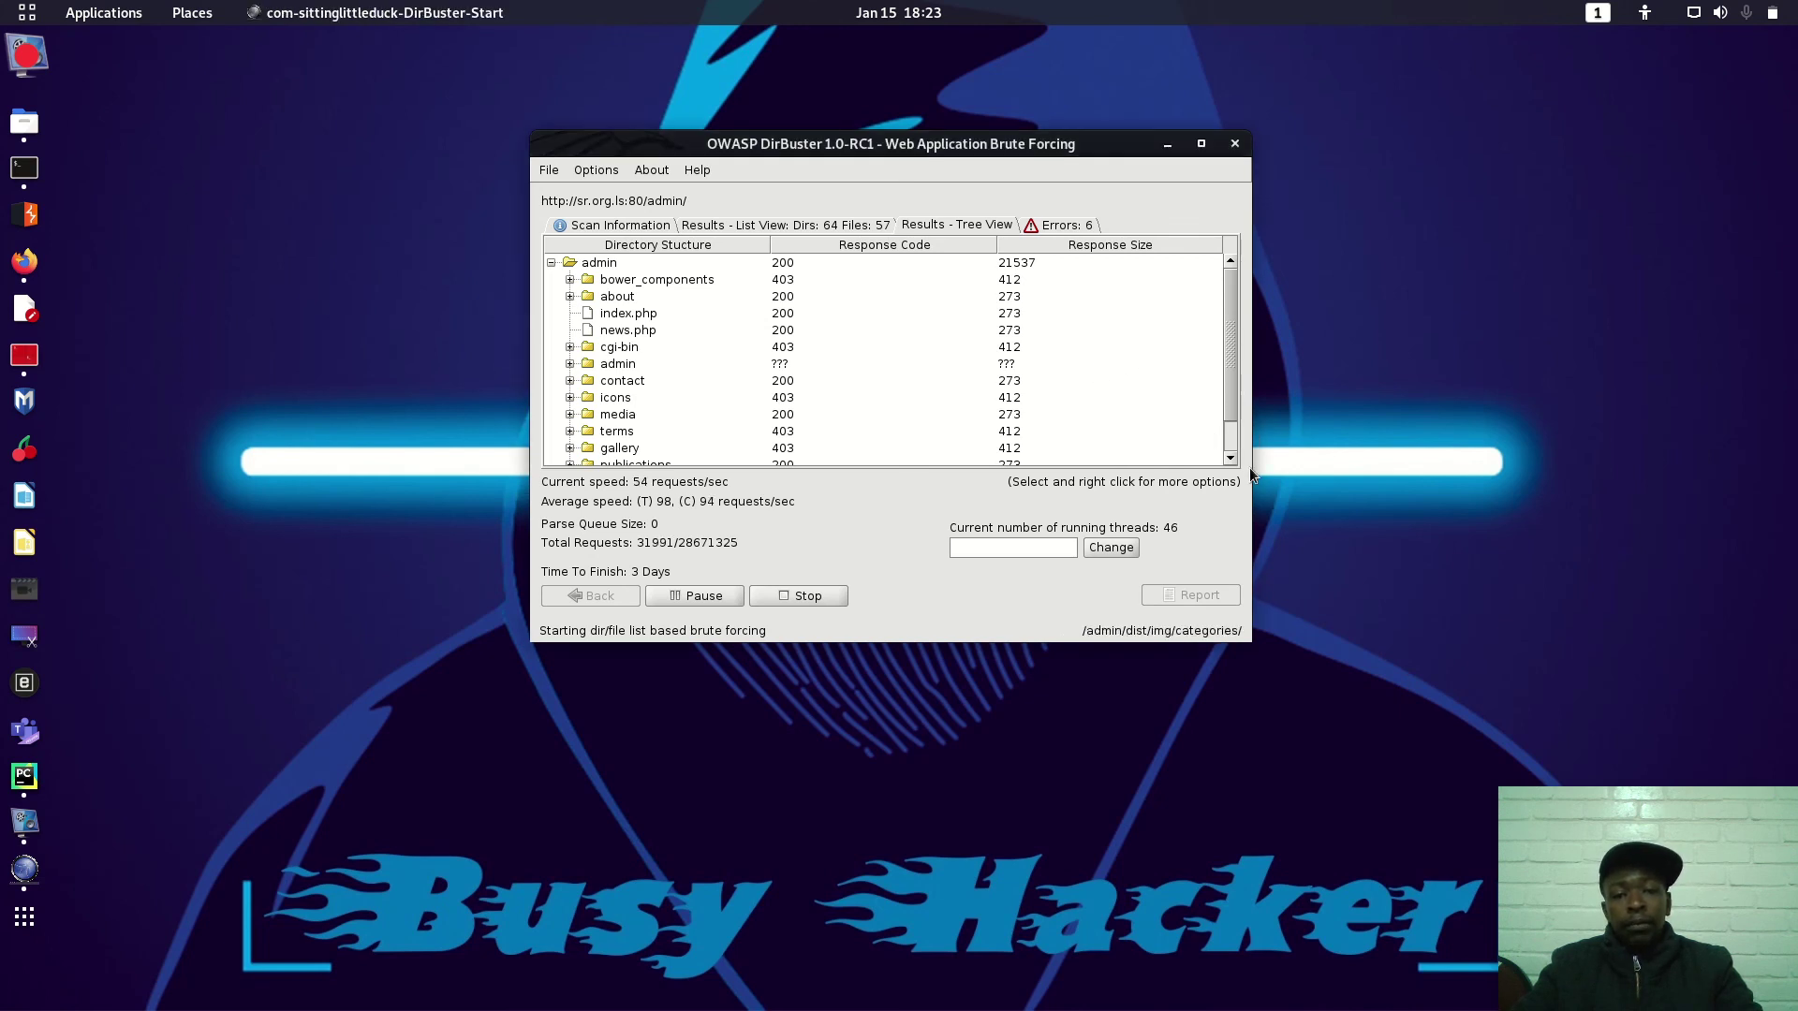
{"action": "scroll", "coordinate": [1229, 441], "scroll_direction": "down", "scroll_amount": 1}
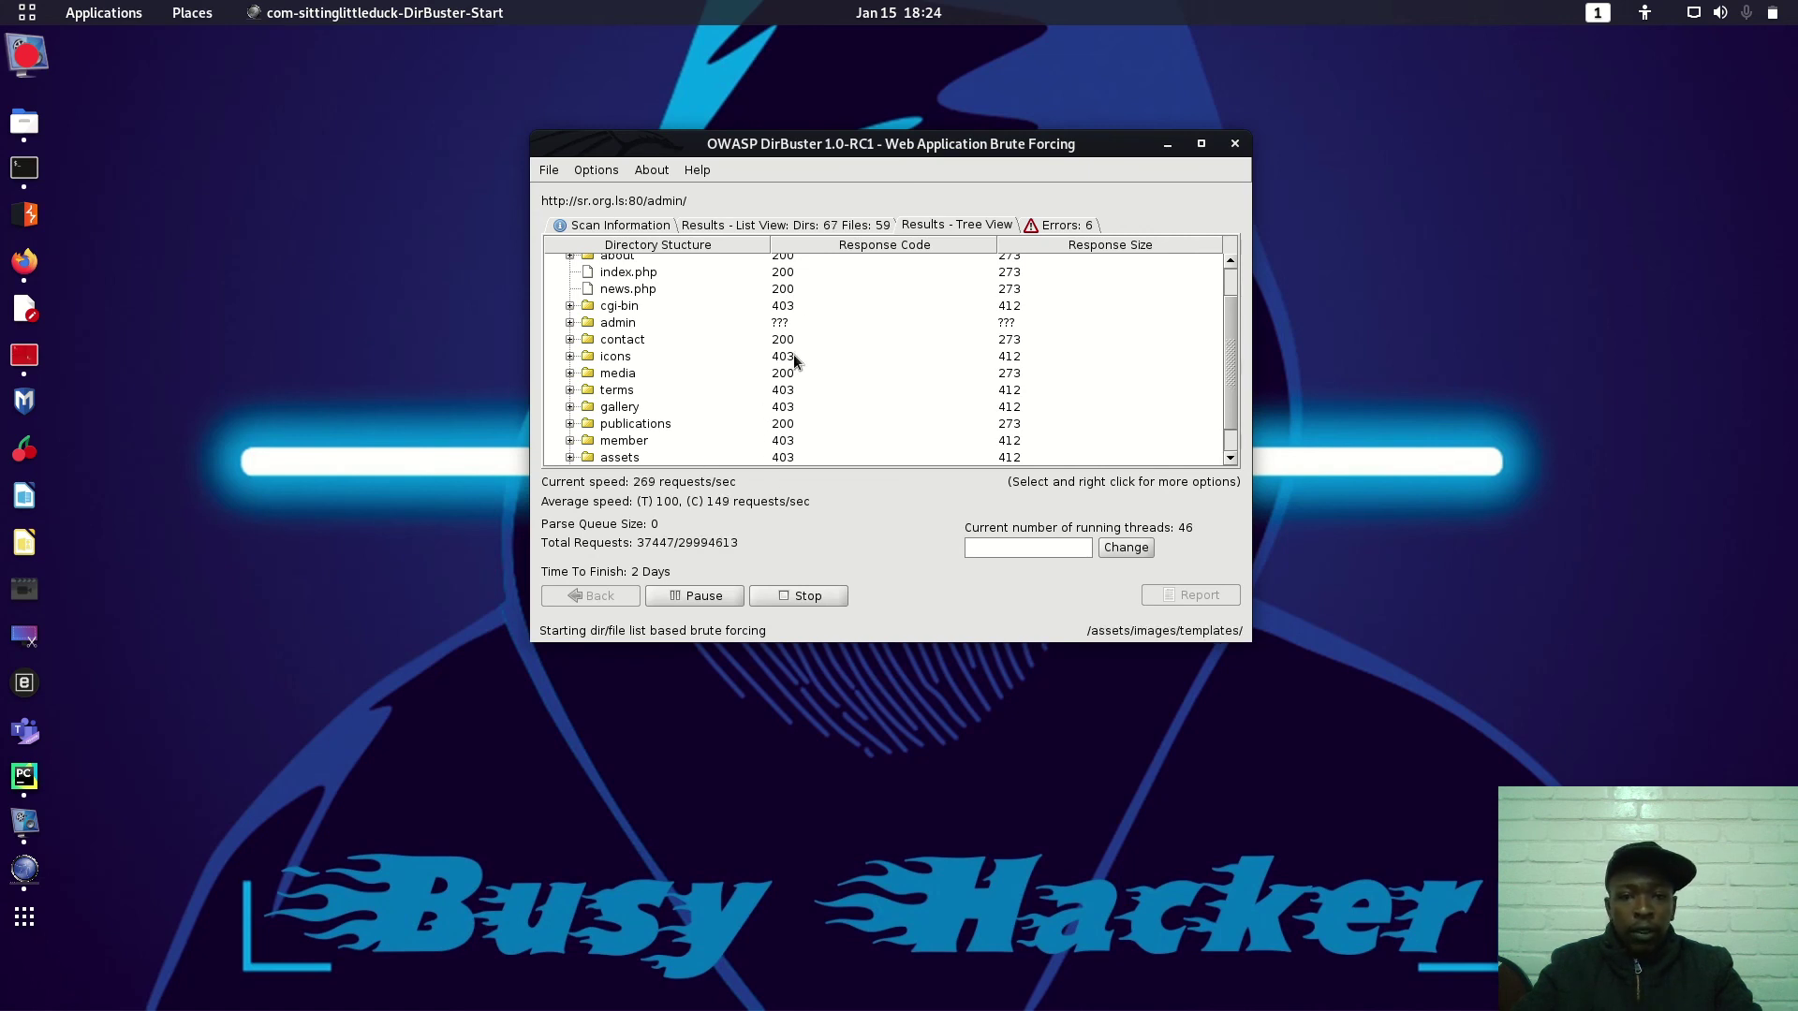
{"action": "left_click", "coordinate": [781, 457]}
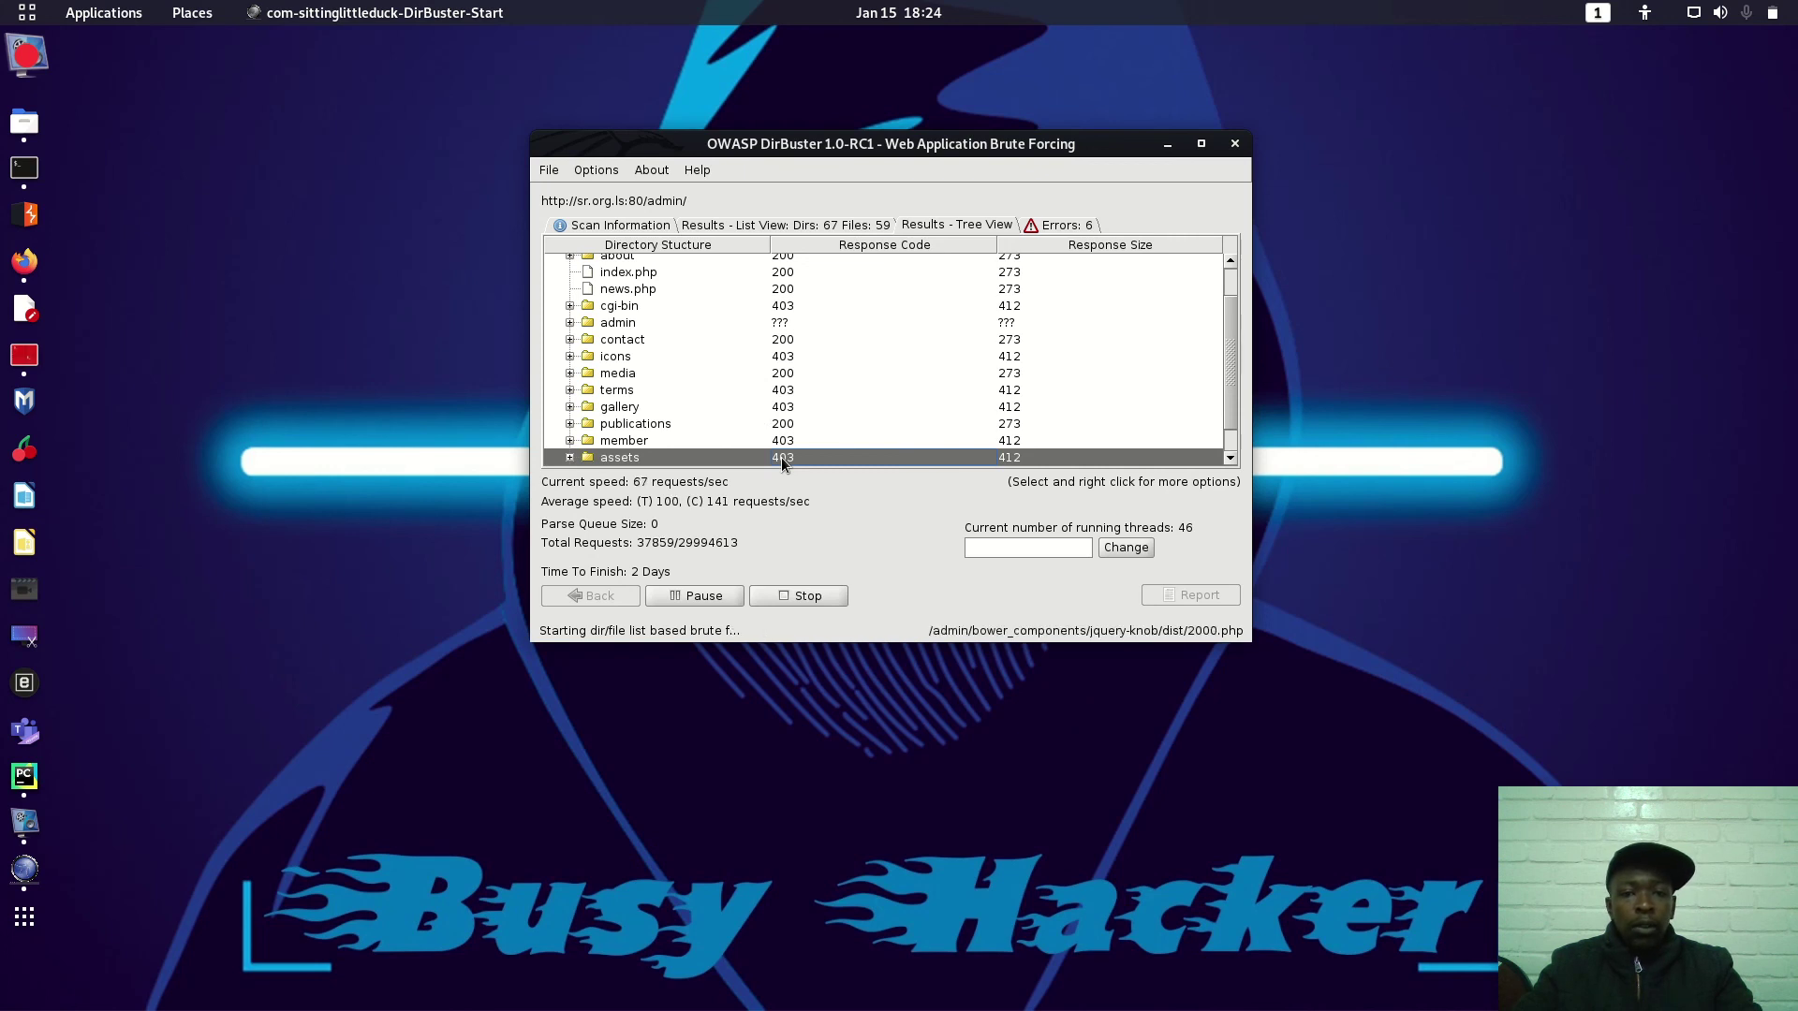
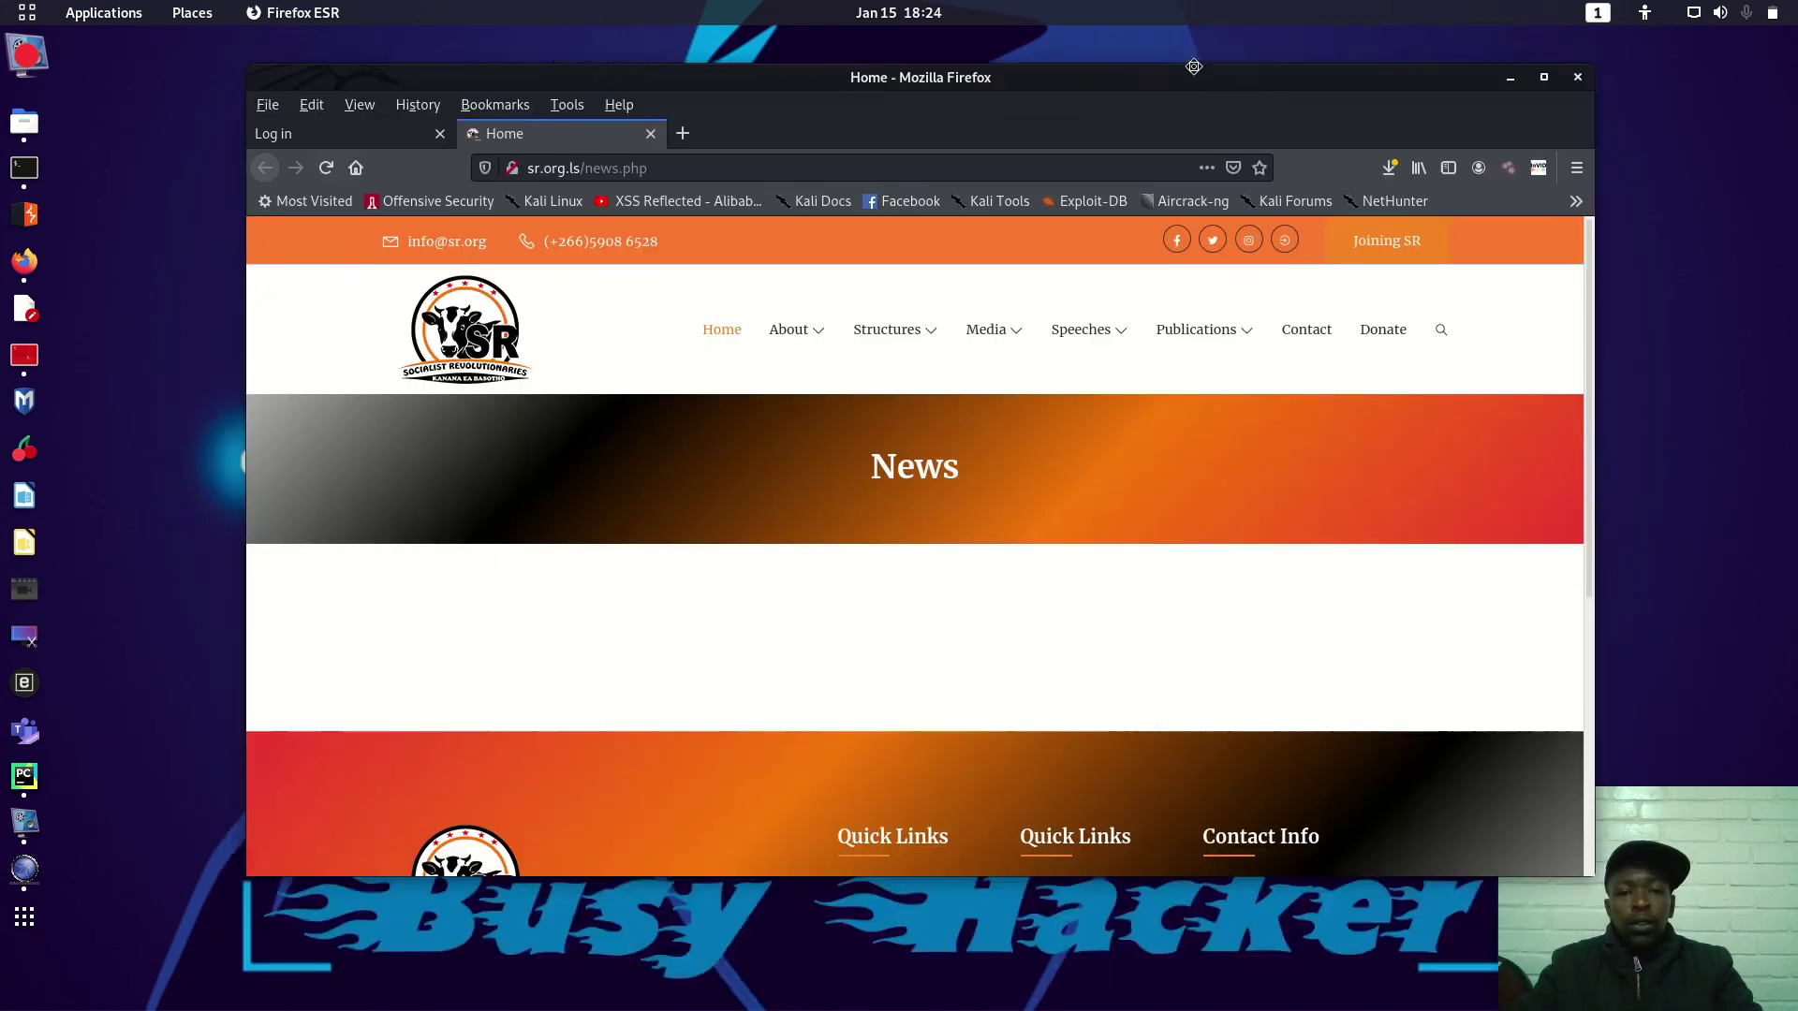
Maximize the Firefox window showing sr.org.ls/news.php to view the discovered News page
{"action": "left_click_drag", "start_coordinate": [1194, 67], "coordinate": [1230, 3]}
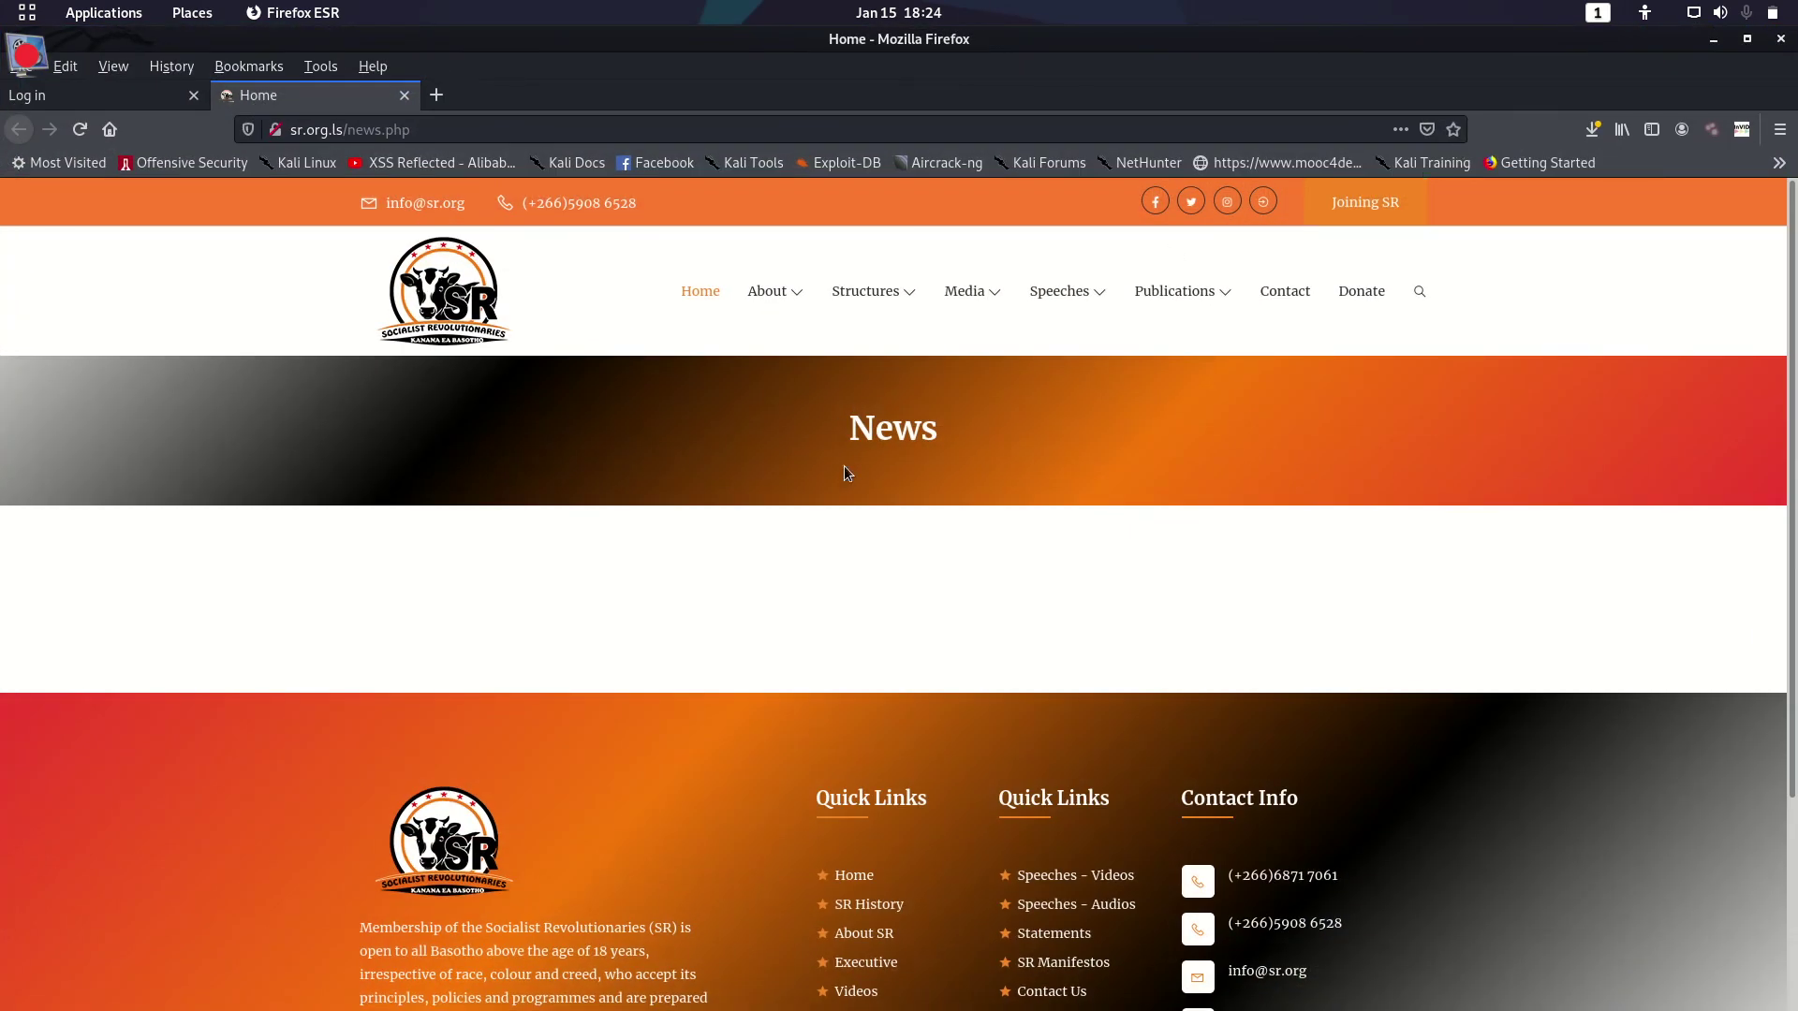
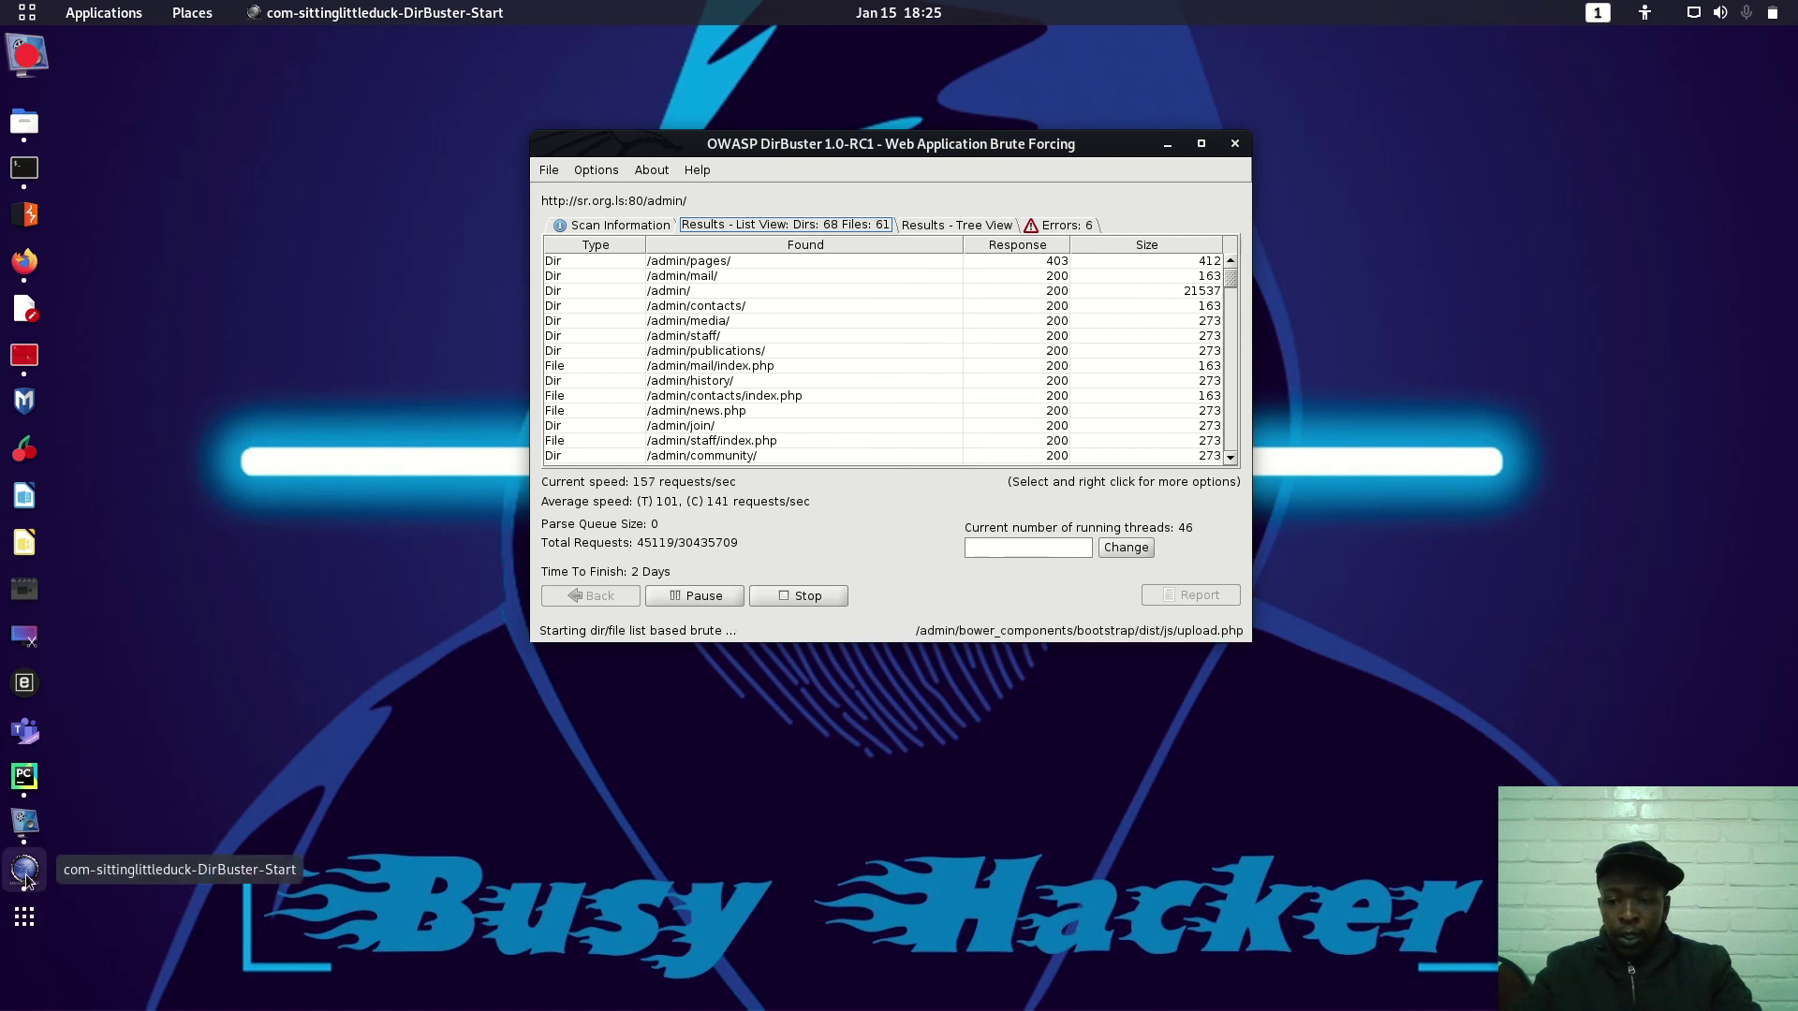
{"action": "left_click", "coordinate": [23, 829]}
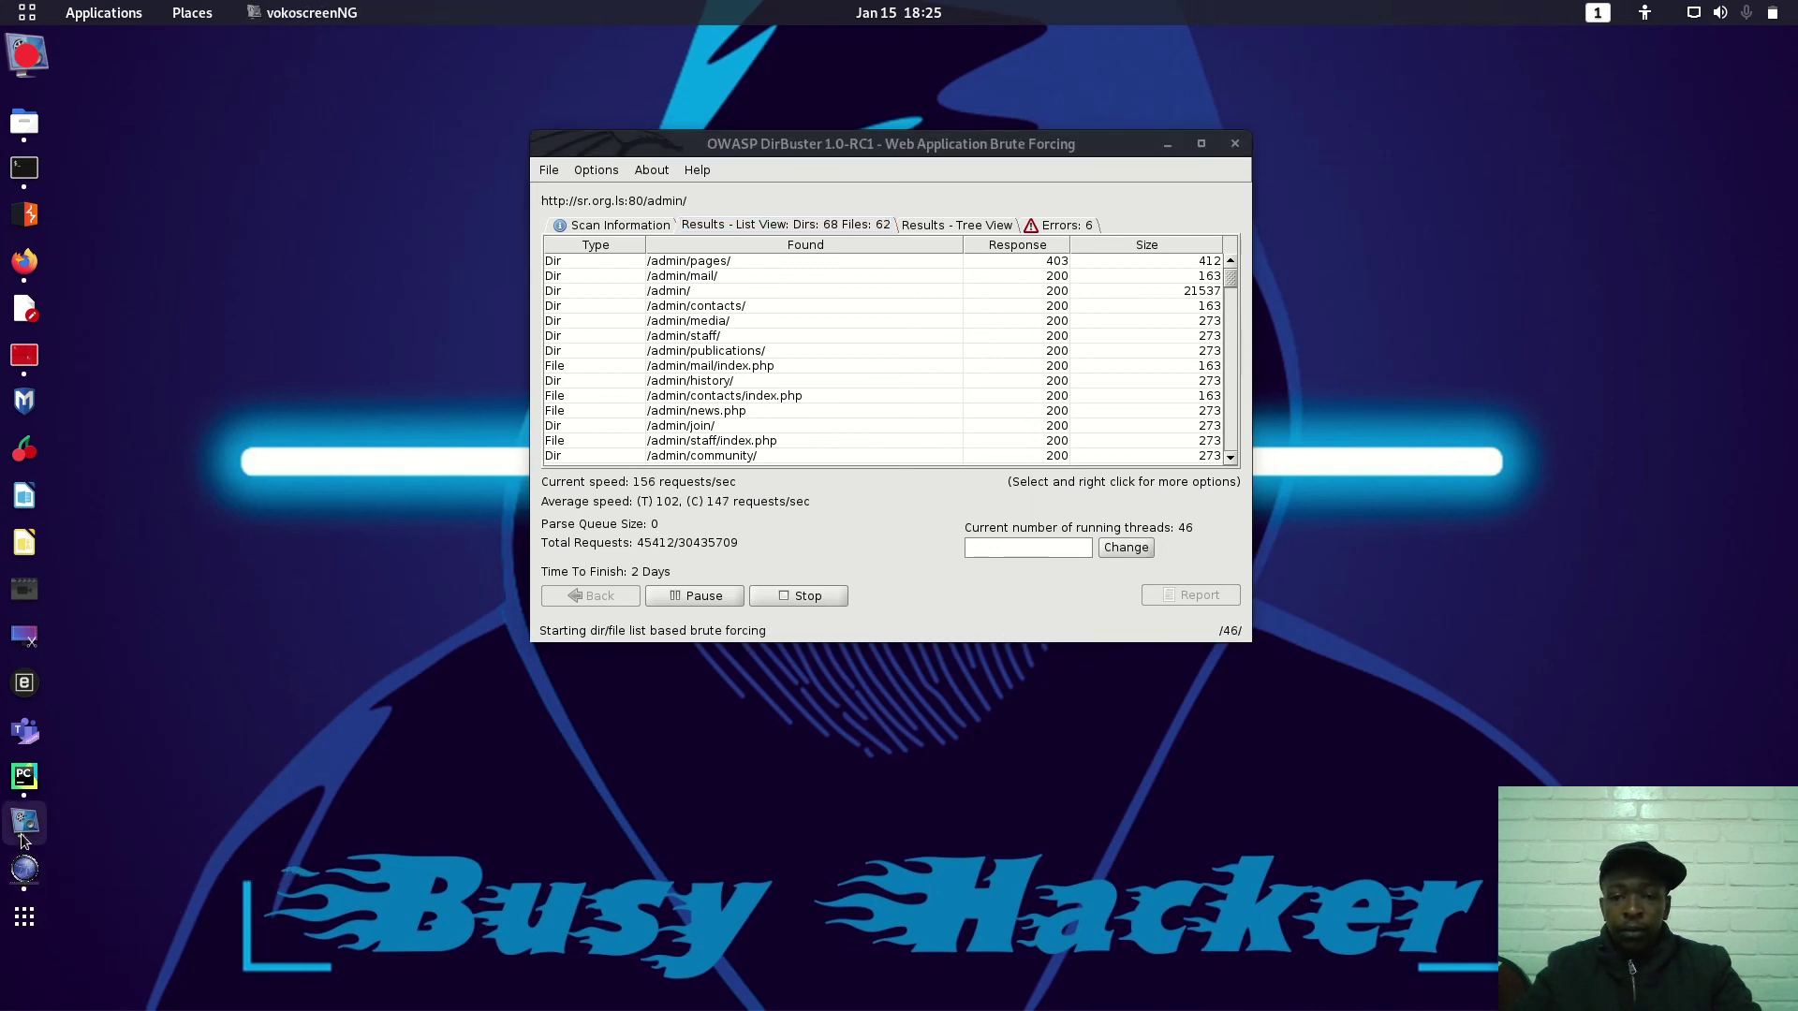